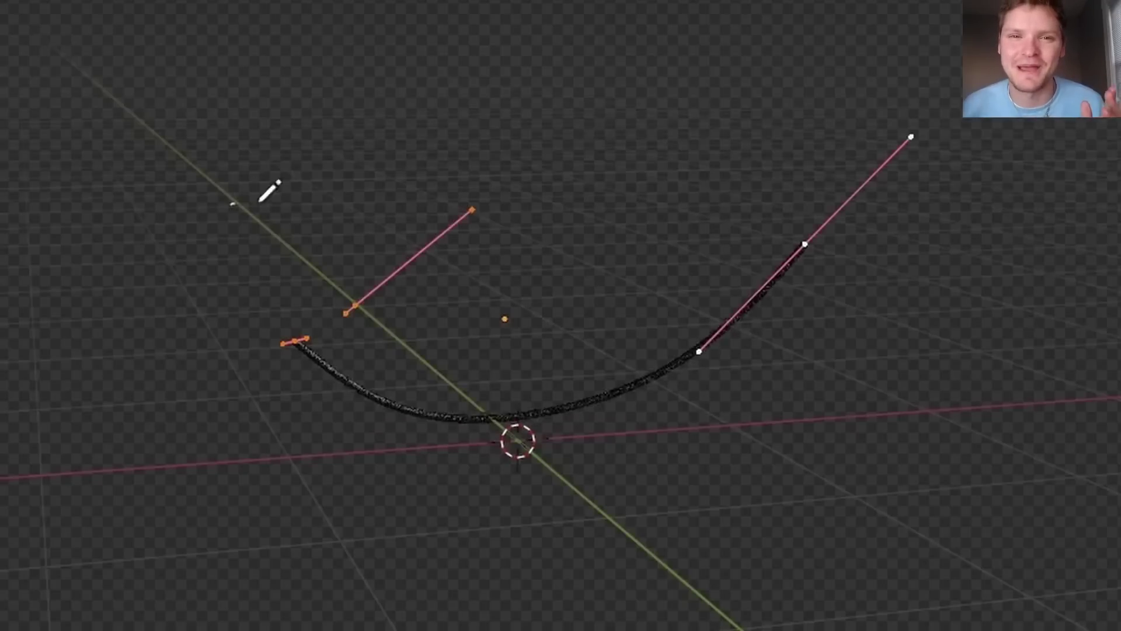
# - Draw several freehand curves to generate sample curve-based objects, including a feather
pyautogui.moveTo(259, 200); pyautogui.dragTo(503, 182)
pyautogui.moveTo(383, 140); pyautogui.dragTo(888, 120)
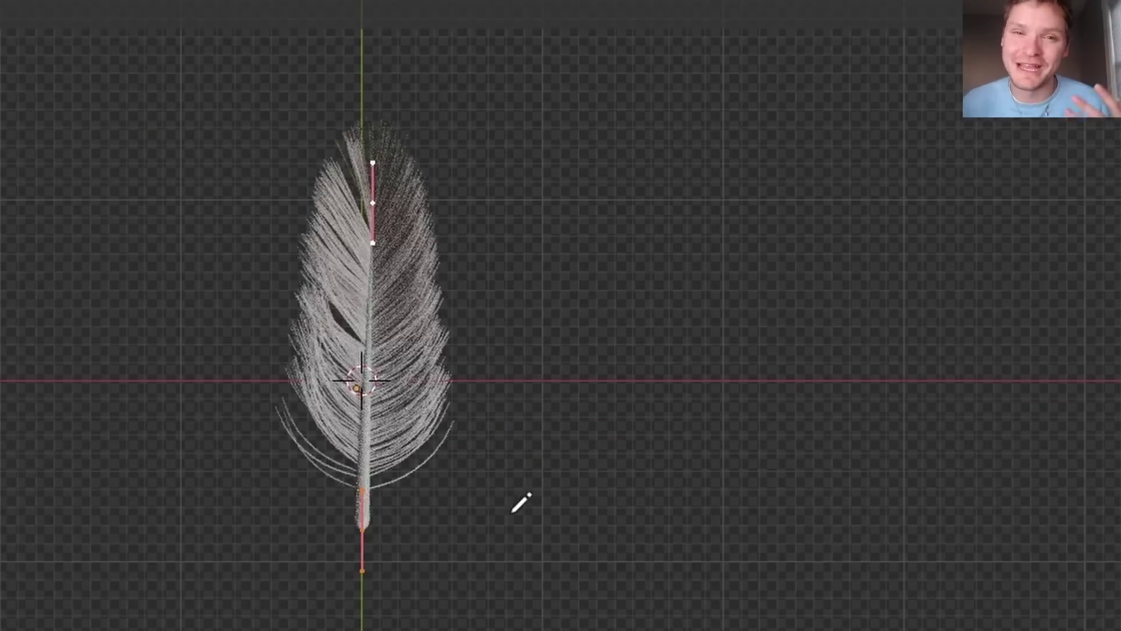
pyautogui.moveTo(555, 232); pyautogui.dragTo(671, 215)
pyautogui.moveTo(767, 353); pyautogui.dragTo(666, 263)
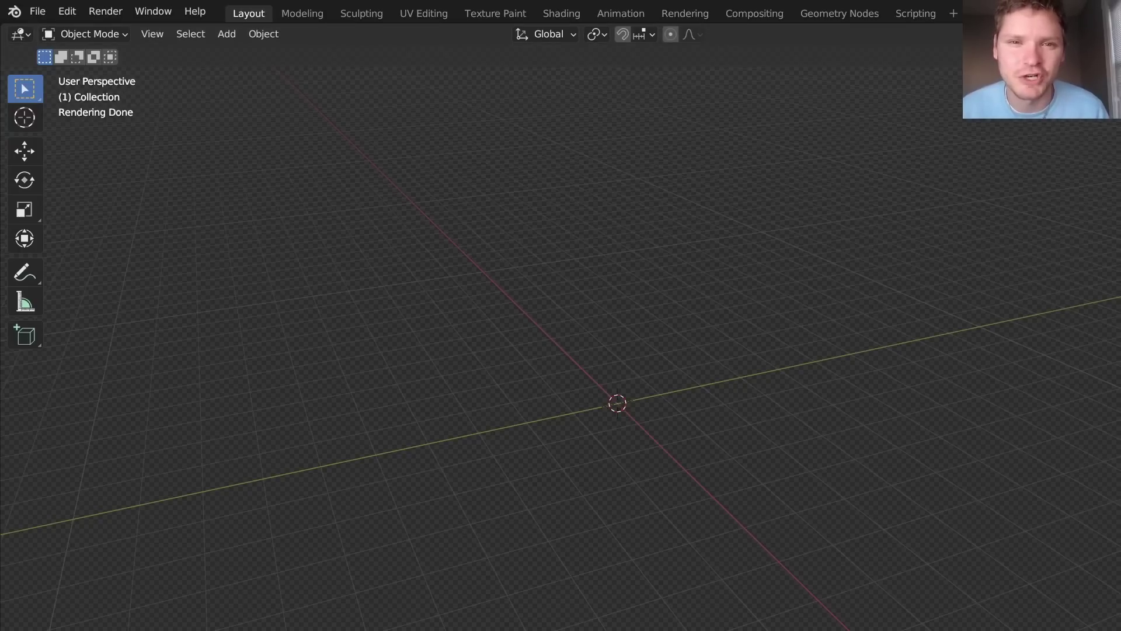
# - Set up an Asset Browser area below the 3D viewport showing the CURVIFY library
pyautogui.moveTo(7, 629); pyautogui.dragTo(11, 497)
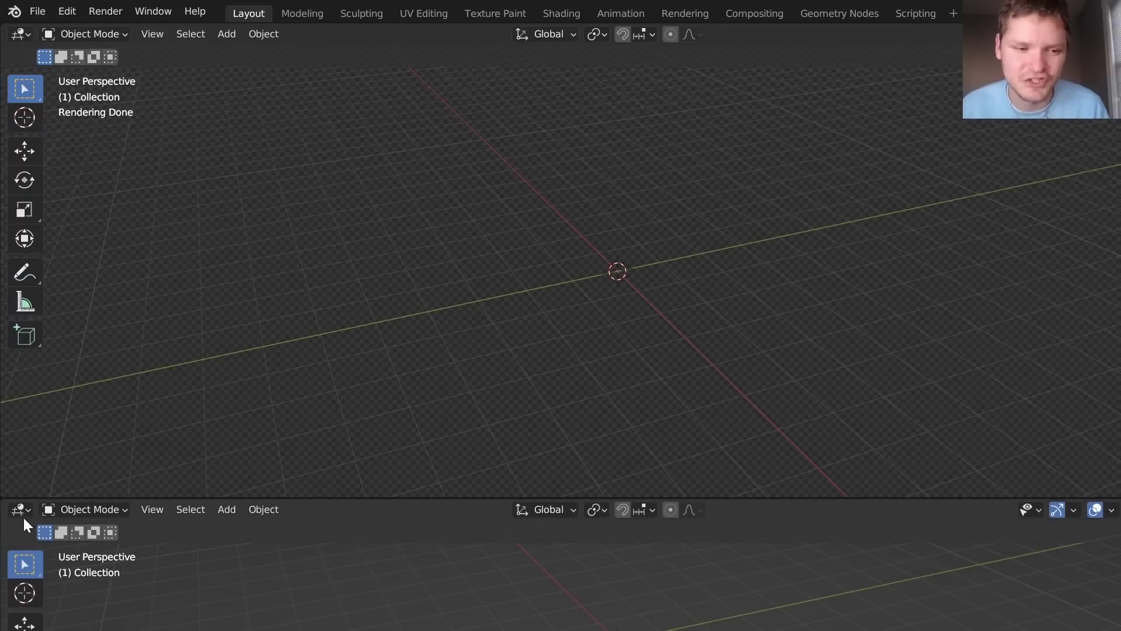
pyautogui.click(23, 516)
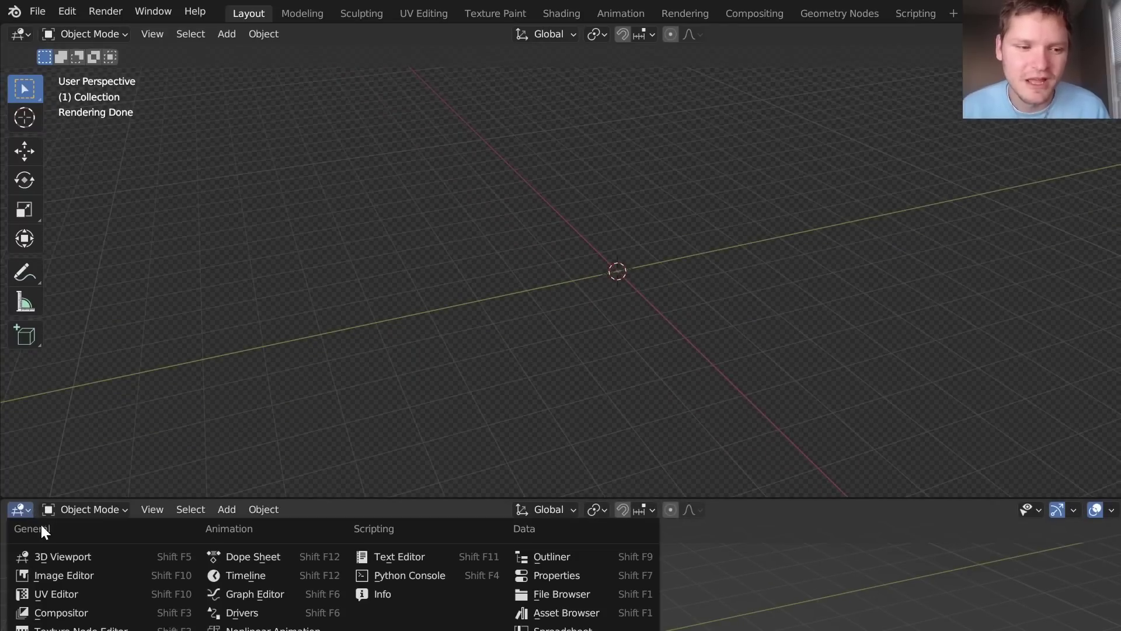
pyautogui.click(554, 610)
pyautogui.click(77, 536)
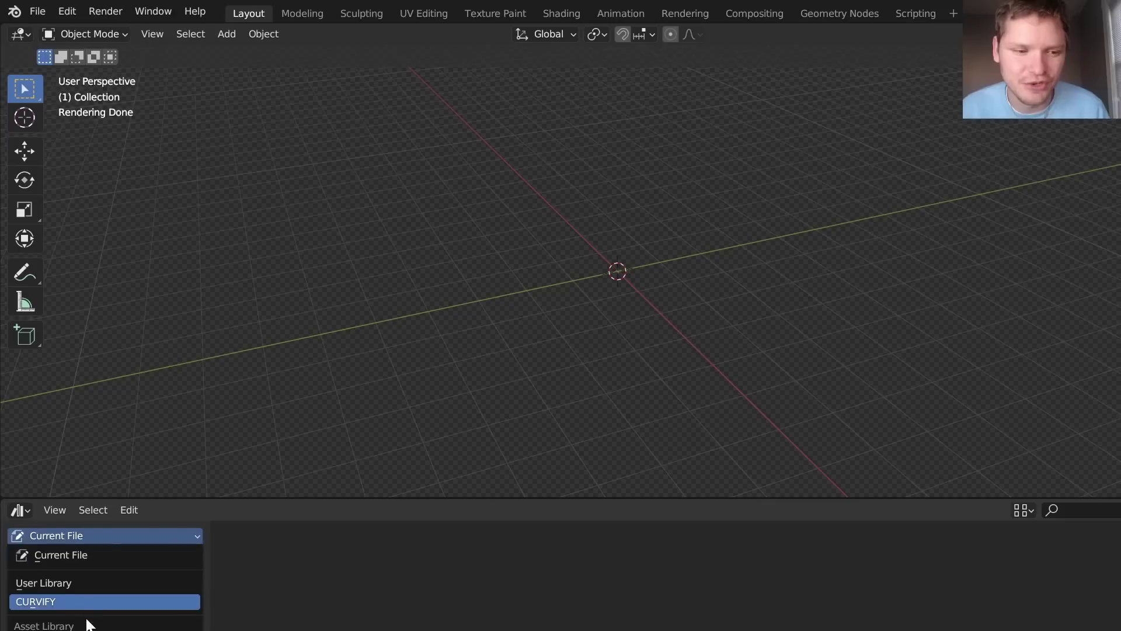
pyautogui.click(57, 595)
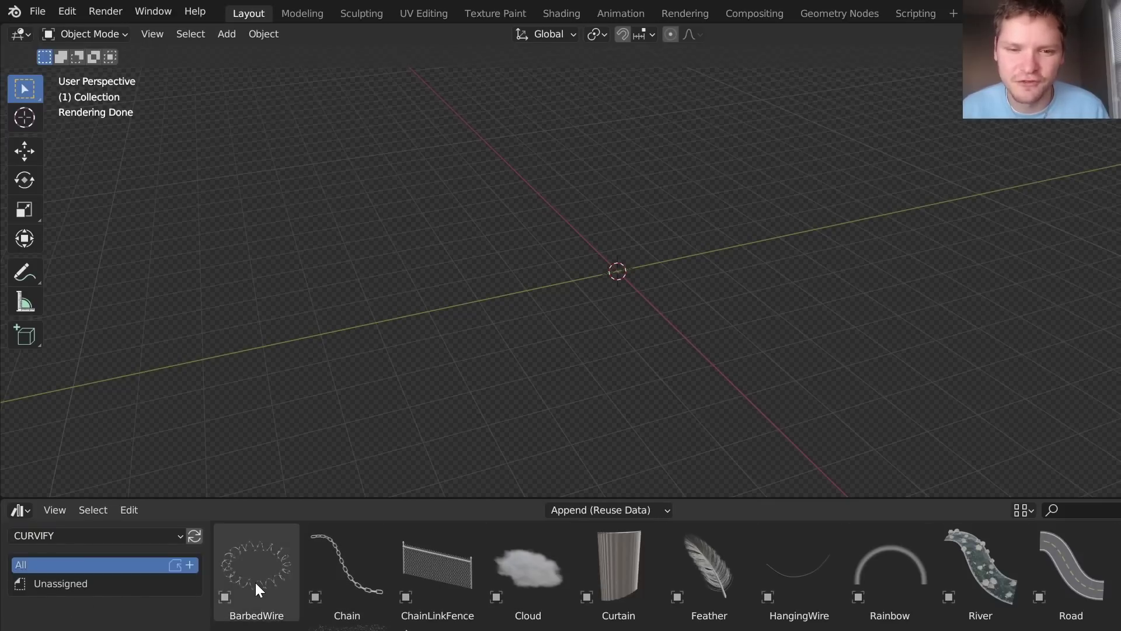
# - Add the BarbedWire asset at the scene centre
pyautogui.moveTo(255, 583); pyautogui.dragTo(622, 268)
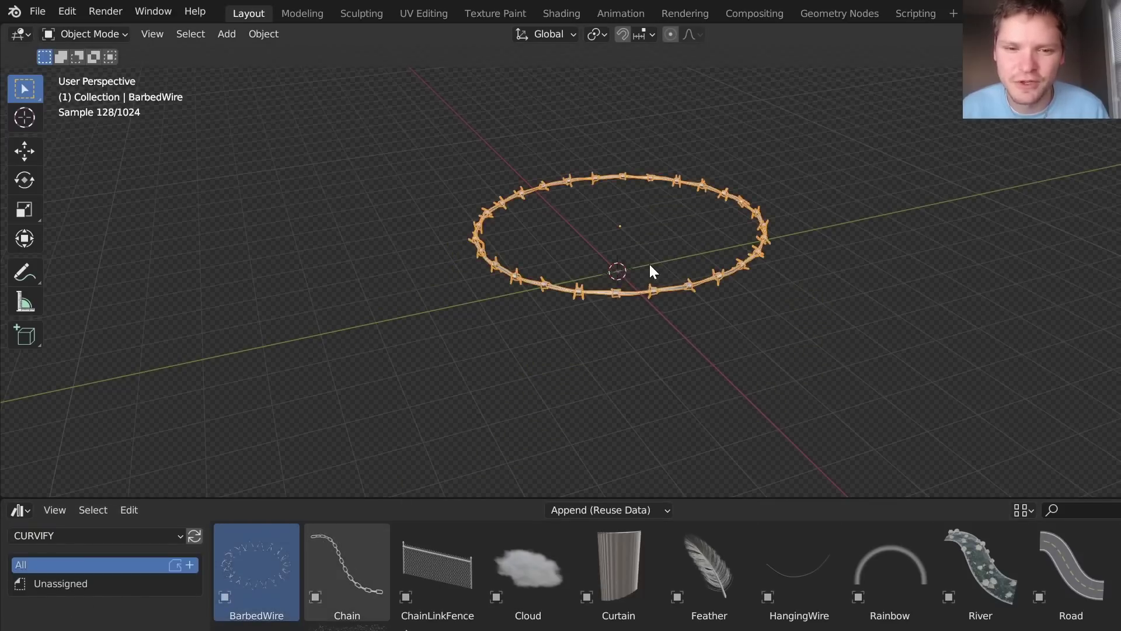
# - Try drawing an extra freehand barbed wire curve running across the ring in Edit Mode
pyautogui.press('Tab')
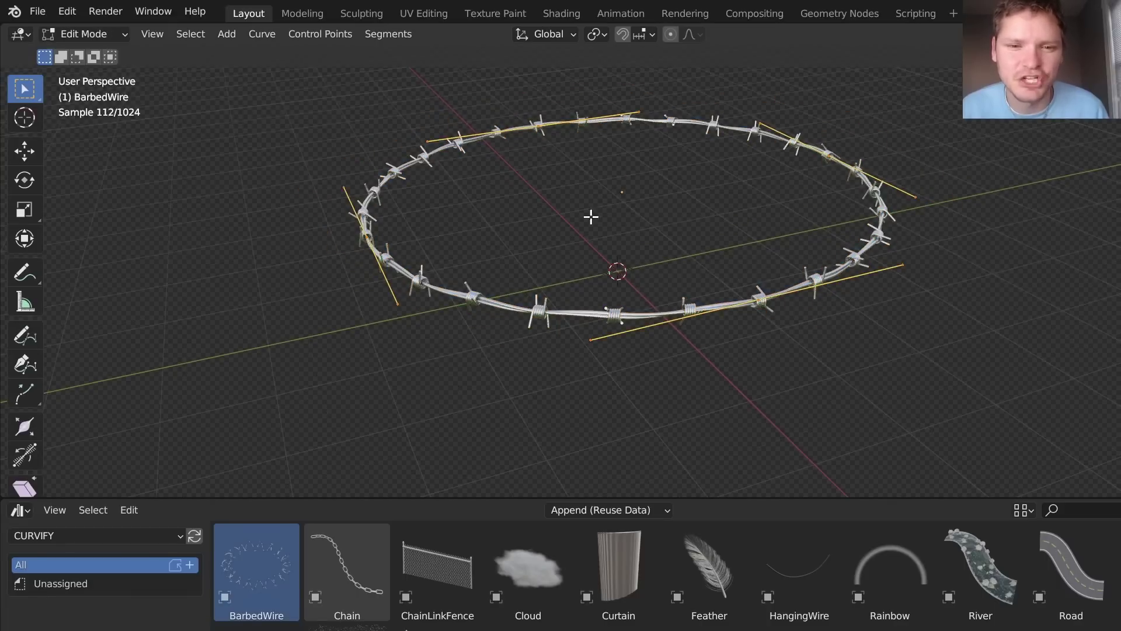
pyautogui.click(25, 336)
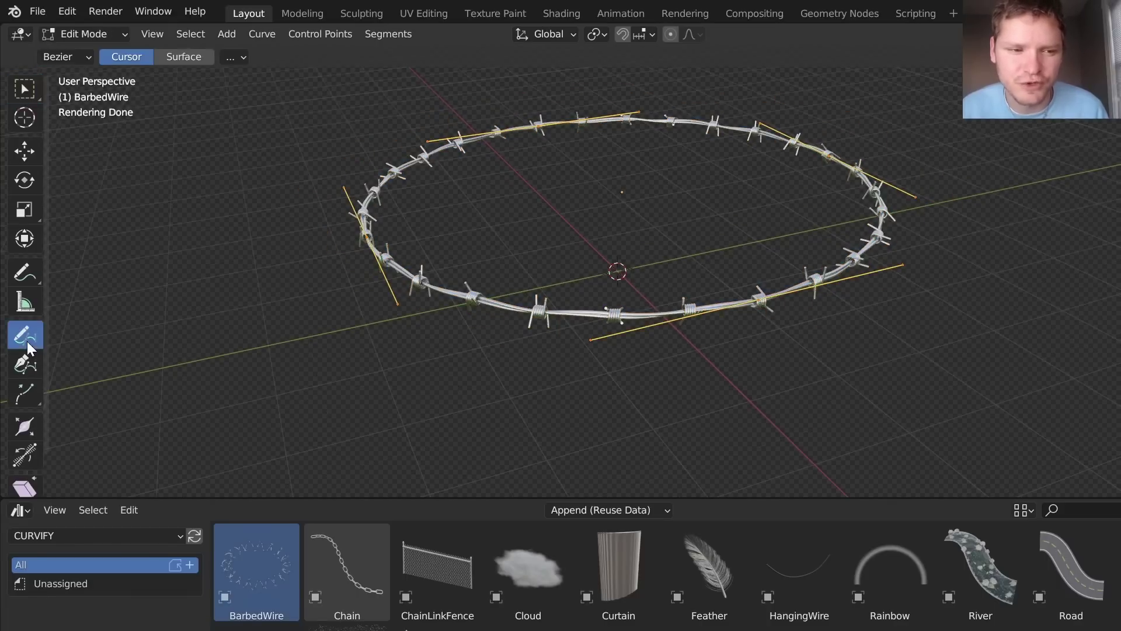
pyautogui.moveTo(537, 222); pyautogui.dragTo(755, 226)
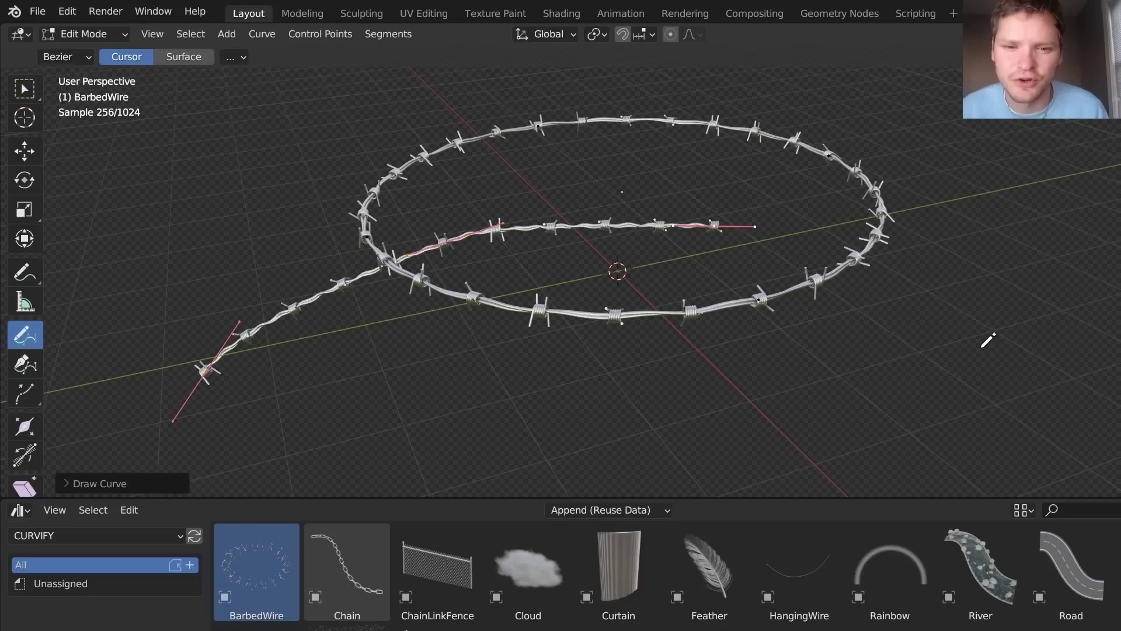
pyautogui.moveTo(559, 209); pyautogui.dragTo(555, 211)
pyautogui.hotkey('ctrl', 'z')
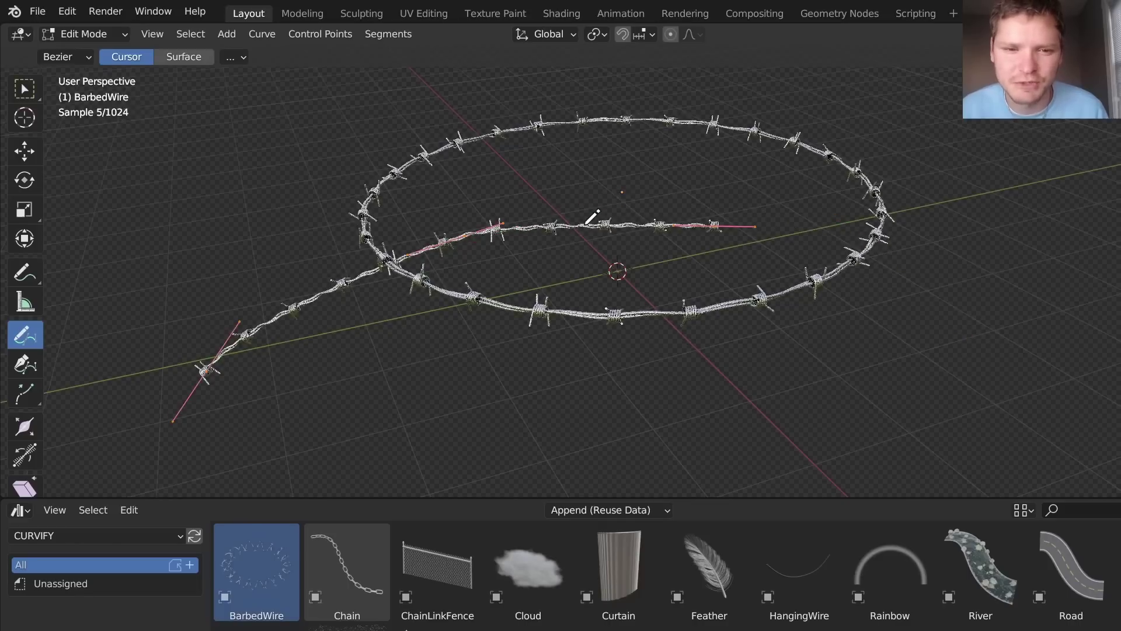
pyautogui.hotkey('ctrl', 'z')
# - Adjust the barb spacing on the barbed wire ring and coil the wire into a spiral
pyautogui.press('Tab')
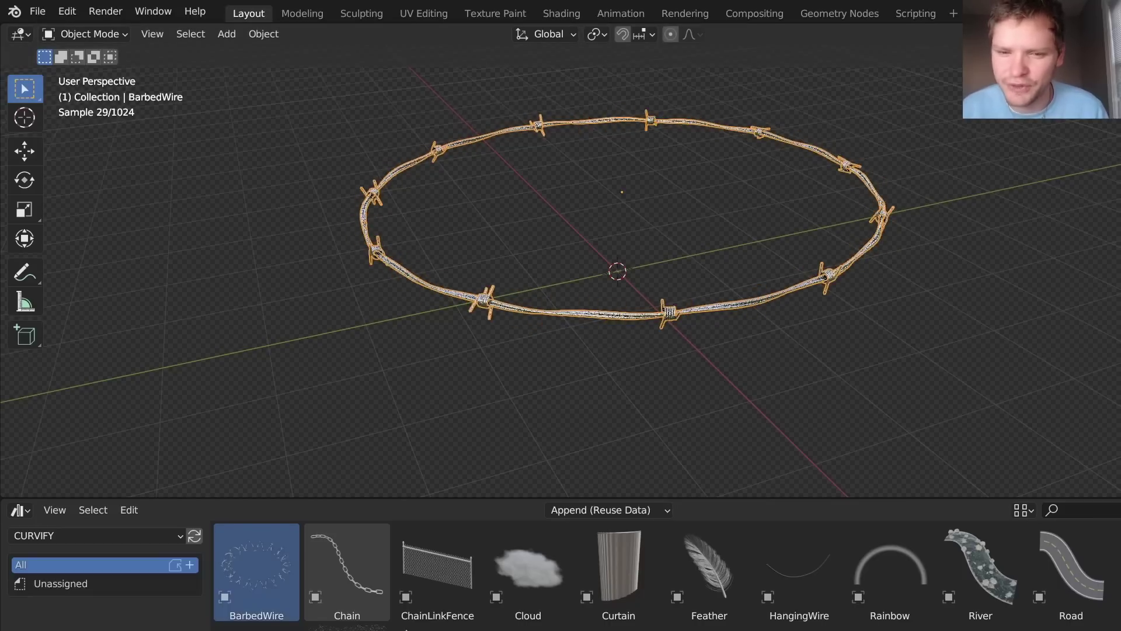
pyautogui.hotkey('ctrl', 'z')
pyautogui.hotkey('ctrl', 'z')
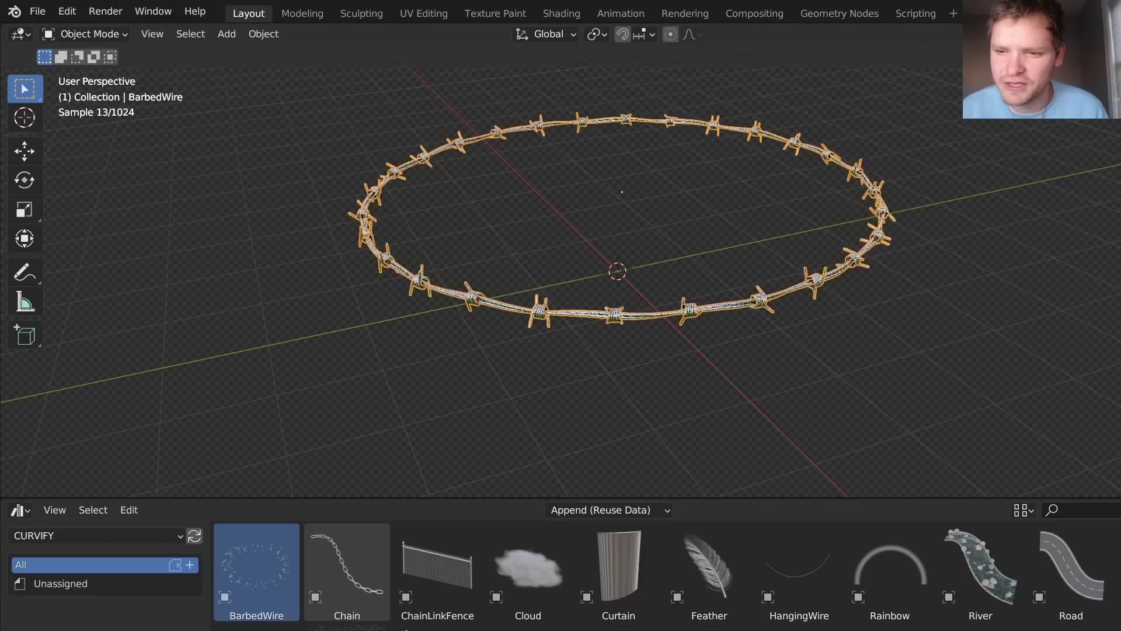
pyautogui.hotkey('ctrl', 'z')
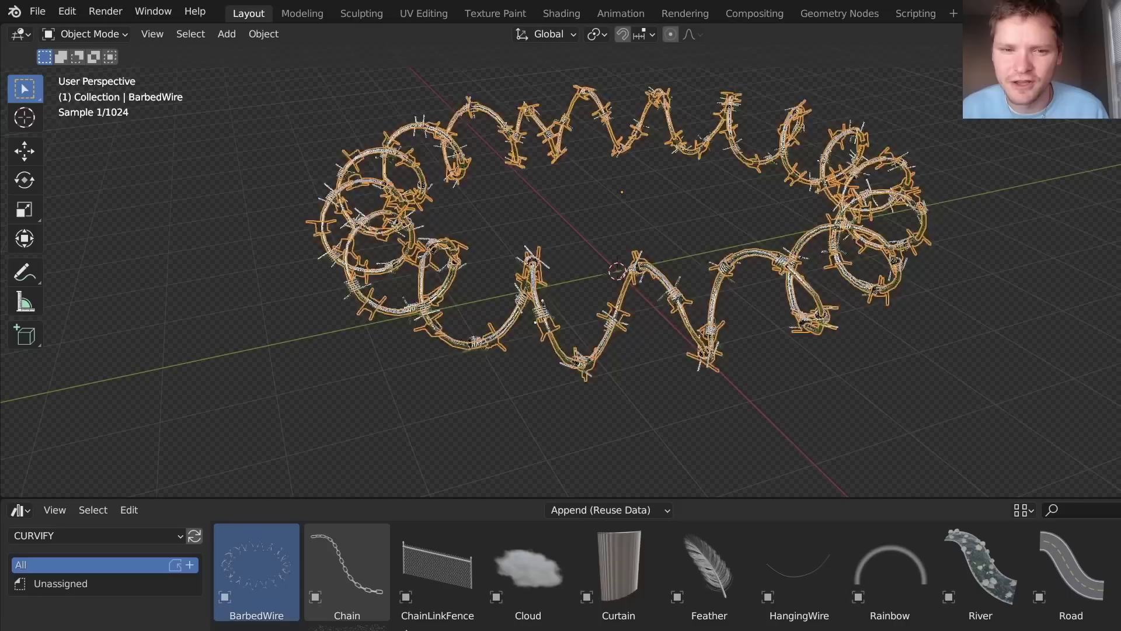
pyautogui.click(1084, 383)
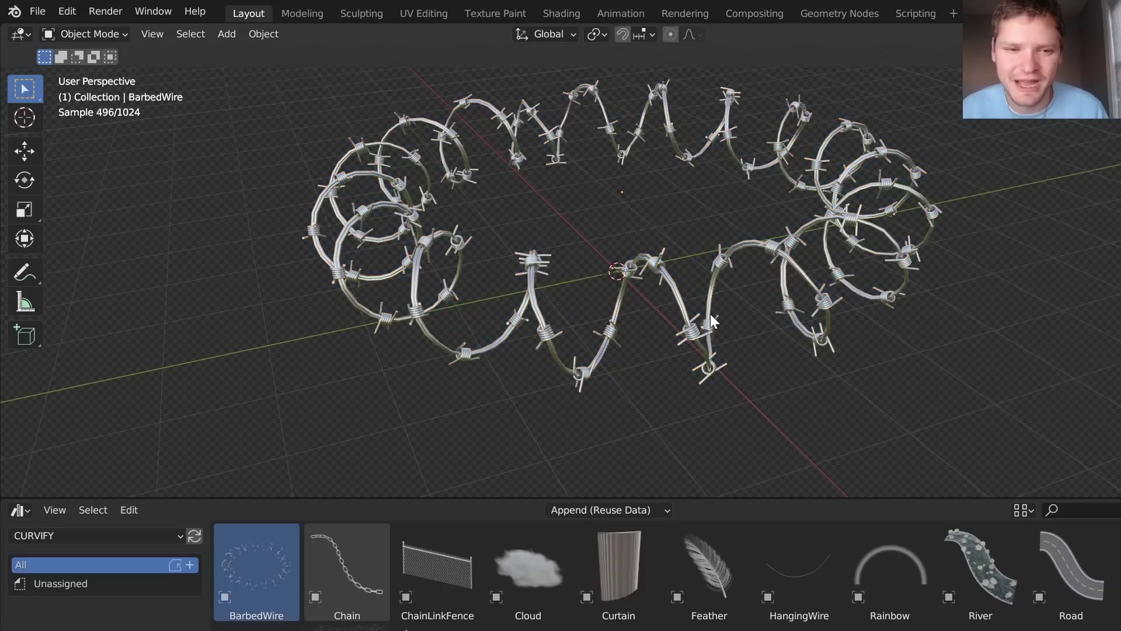
# - Draw a long freehand stretch of coiled barbed wire passing across the existing ring
pyautogui.press('Tab')
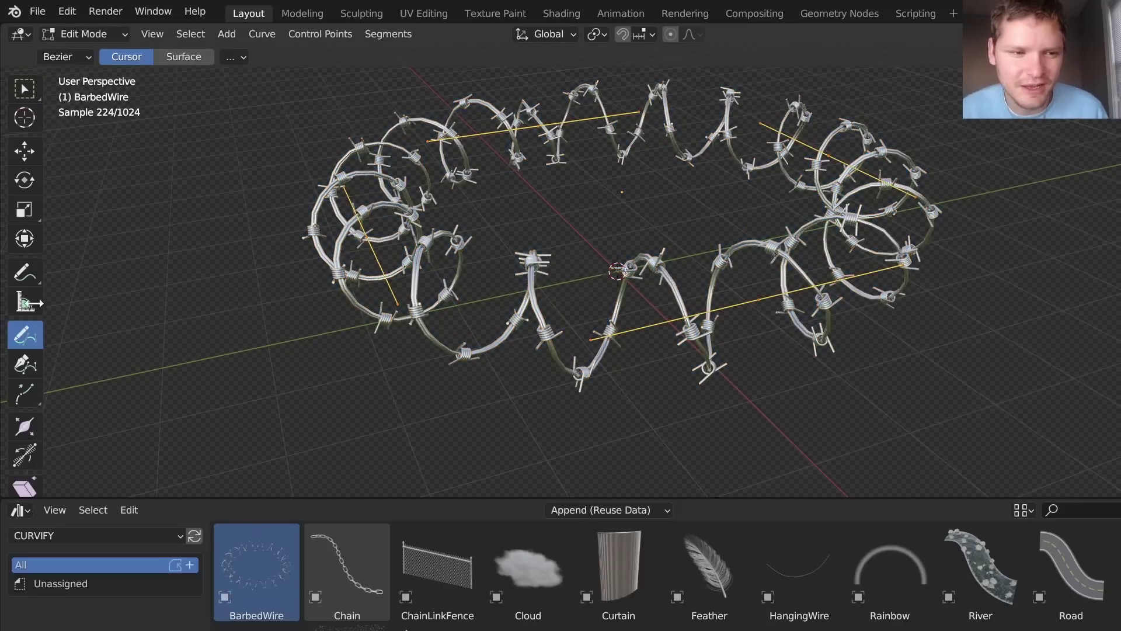
pyautogui.moveTo(1106, 257); pyautogui.dragTo(1112, 257)
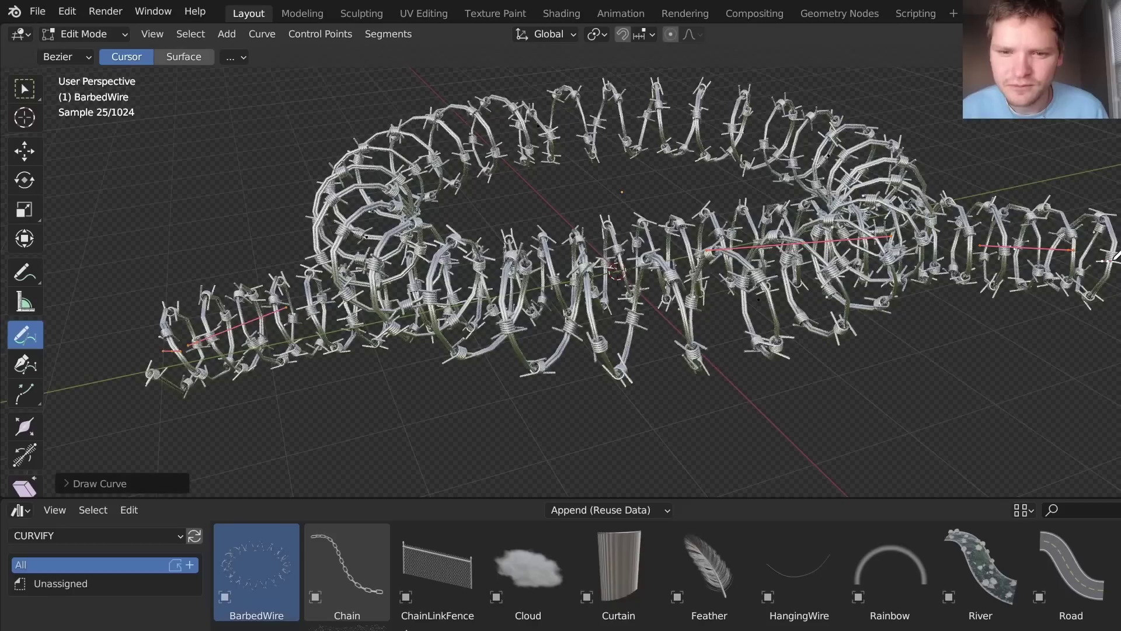
pyautogui.press('Tab')
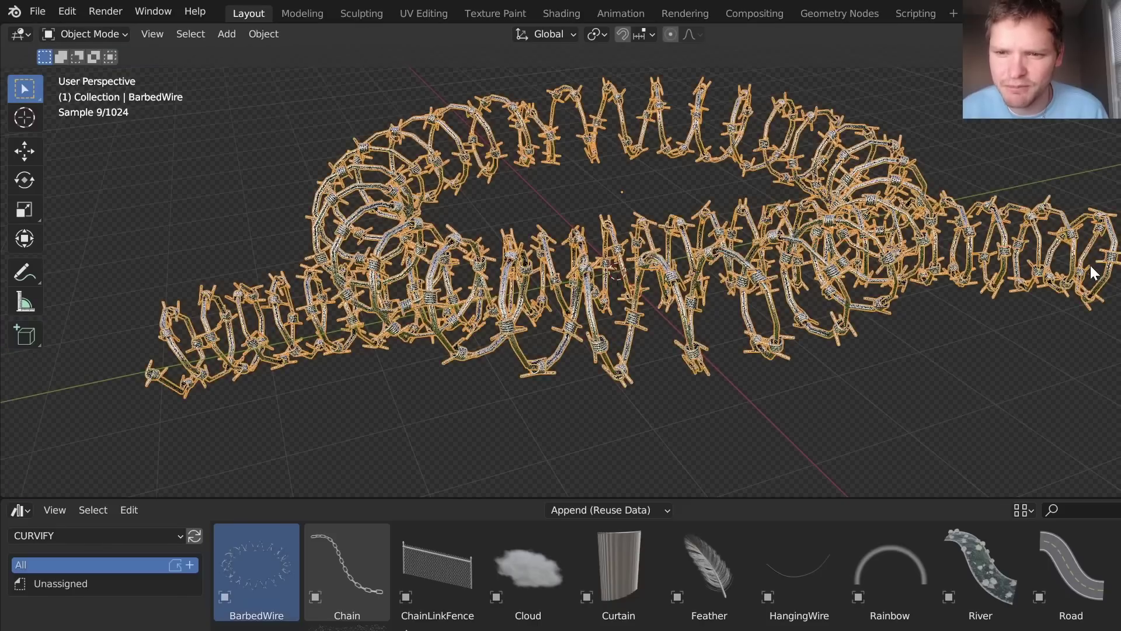
# - Loosen the spacing of the barbed wire coils and darken the wire's metal
pyautogui.press('space')
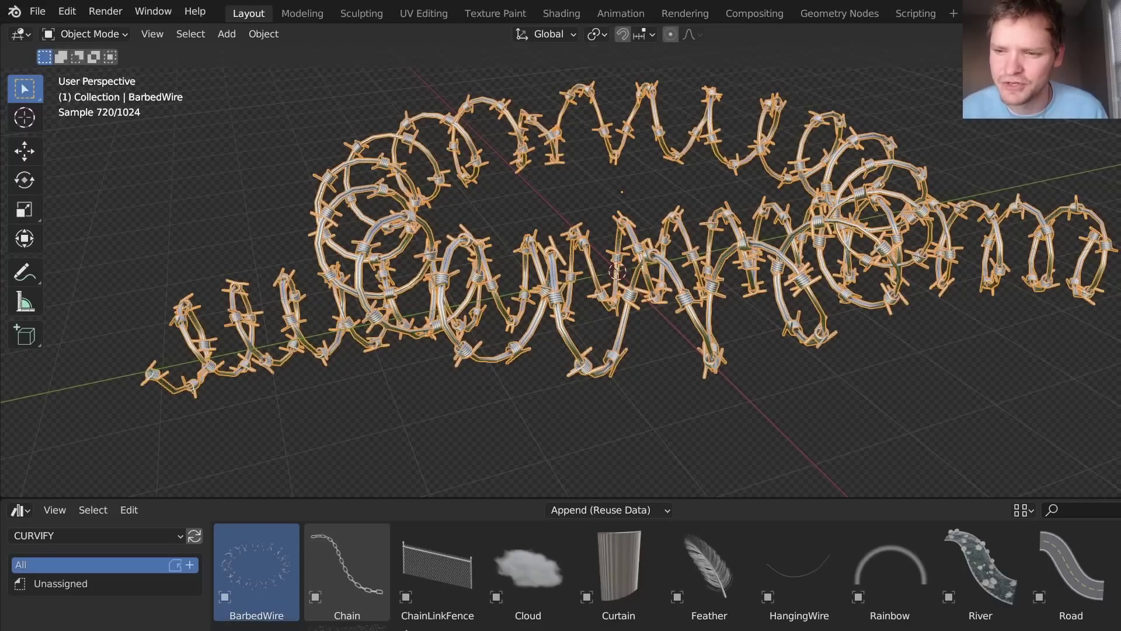
pyautogui.click(833, 362)
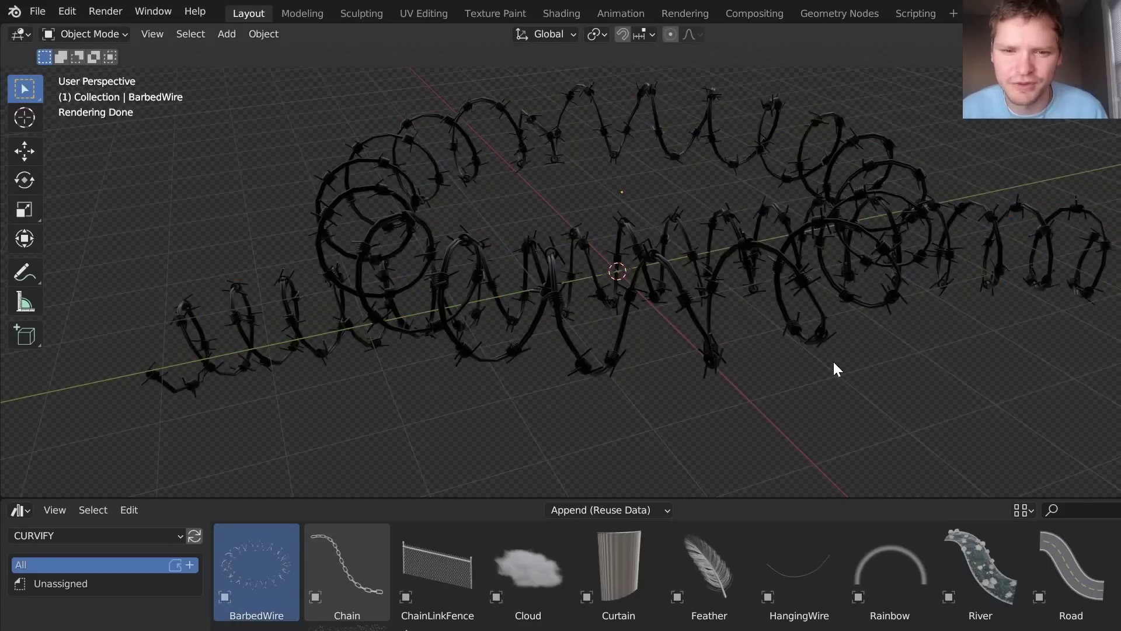
# - Replace the barbed wire with the Chain asset at the scene centre
pyautogui.click(593, 243)
pyautogui.press('Delete')
pyautogui.moveTo(349, 584); pyautogui.dragTo(617, 269)
# - Draw a looping freehand curve that adds a second chain beside the S-shaped one
pyautogui.scroll(3, 630, 258)
pyautogui.keyDown('shift'); pyautogui.moveTo(649, 232); pyautogui.dragTo(679, 307, button='middle'); pyautogui.keyUp('shift')
pyautogui.press('Tab')
pyautogui.moveTo(681, 250); pyautogui.dragTo(688, 280, button='middle')
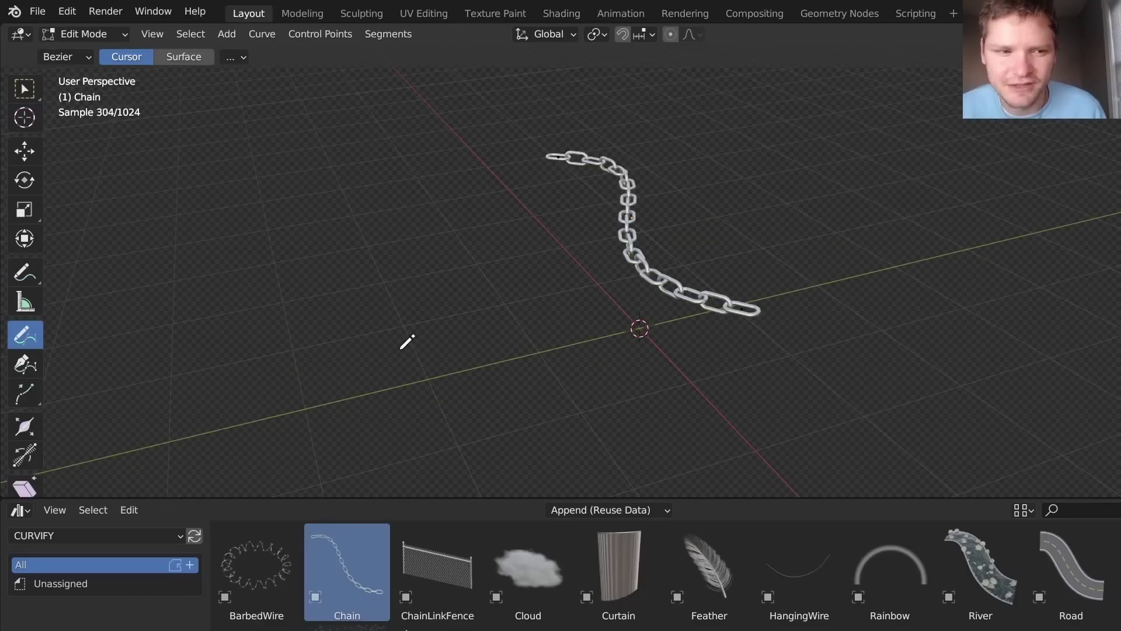
pyautogui.moveTo(749, 162); pyautogui.dragTo(700, 165)
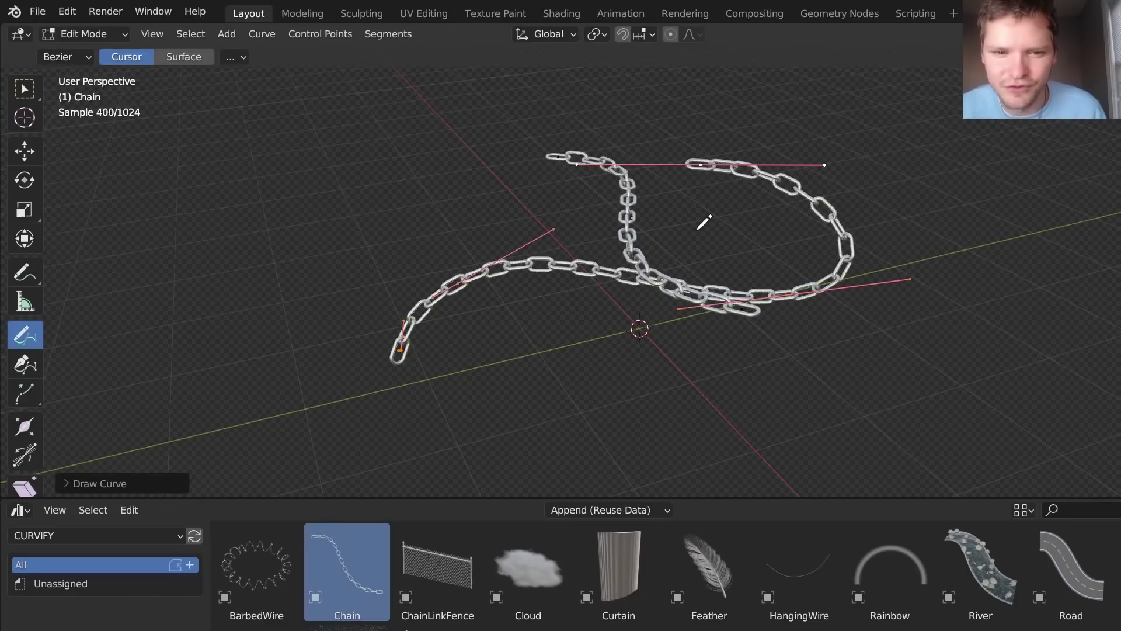
pyautogui.press('Tab')
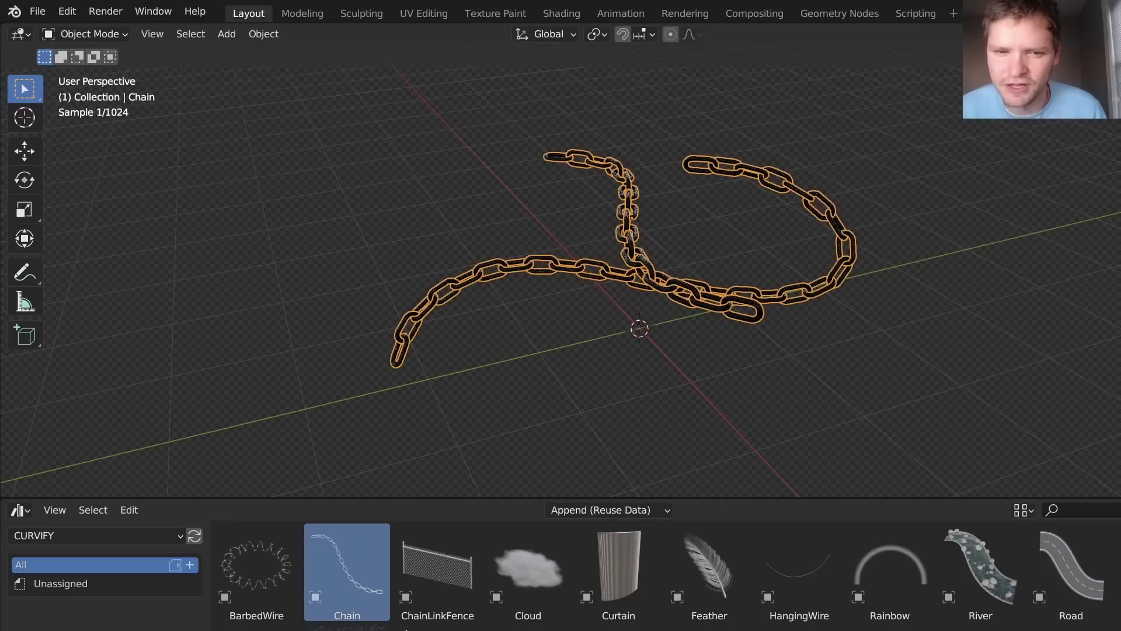
# - Replace the chain with the ChainLinkFence asset at the scene centre
pyautogui.press('x')
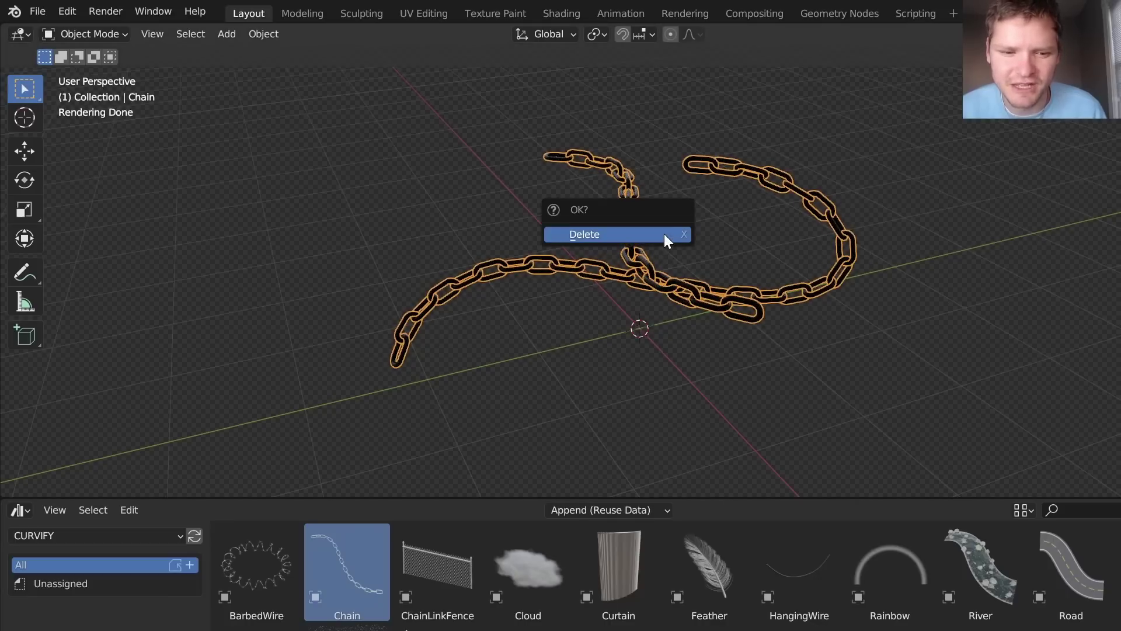
pyautogui.click(663, 234)
pyautogui.moveTo(467, 566); pyautogui.dragTo(645, 328)
# - Extrude the fence curve's positive X end point to a new point toward negative Y
pyautogui.scroll(-3, 933, 282)
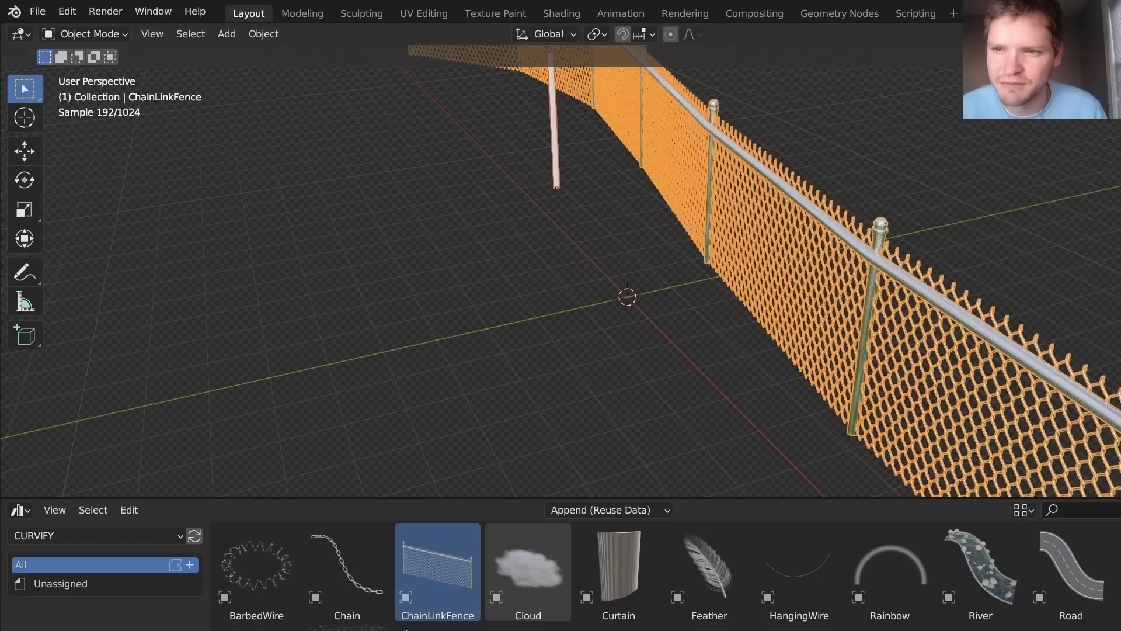
pyautogui.scroll(-2, 747, 256)
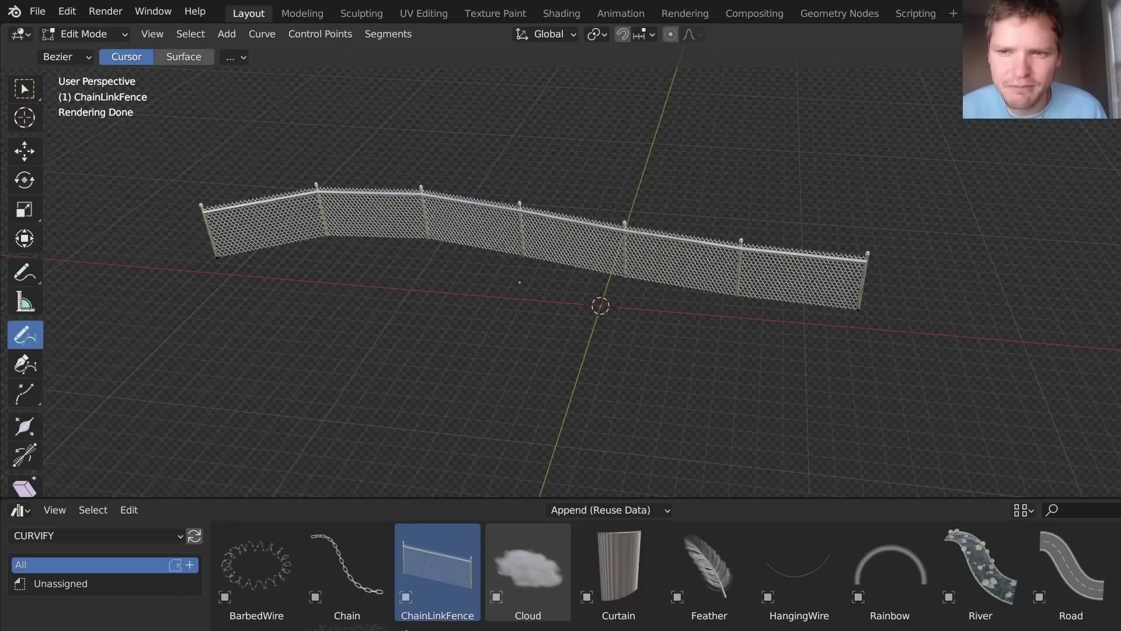
pyautogui.press('KP_7')
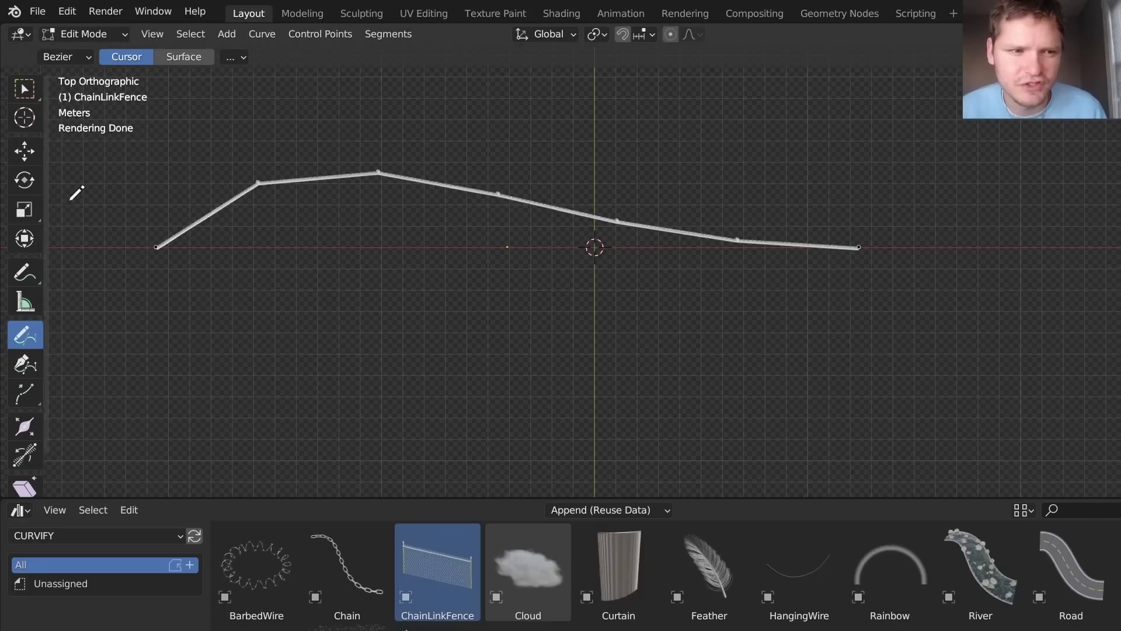
pyautogui.press('Tab')
pyautogui.press('Tab')
pyautogui.moveTo(805, 291); pyautogui.dragTo(886, 221)
pyautogui.press('e')
pyautogui.click(959, 454)
pyautogui.scroll(-3, 943, 372)
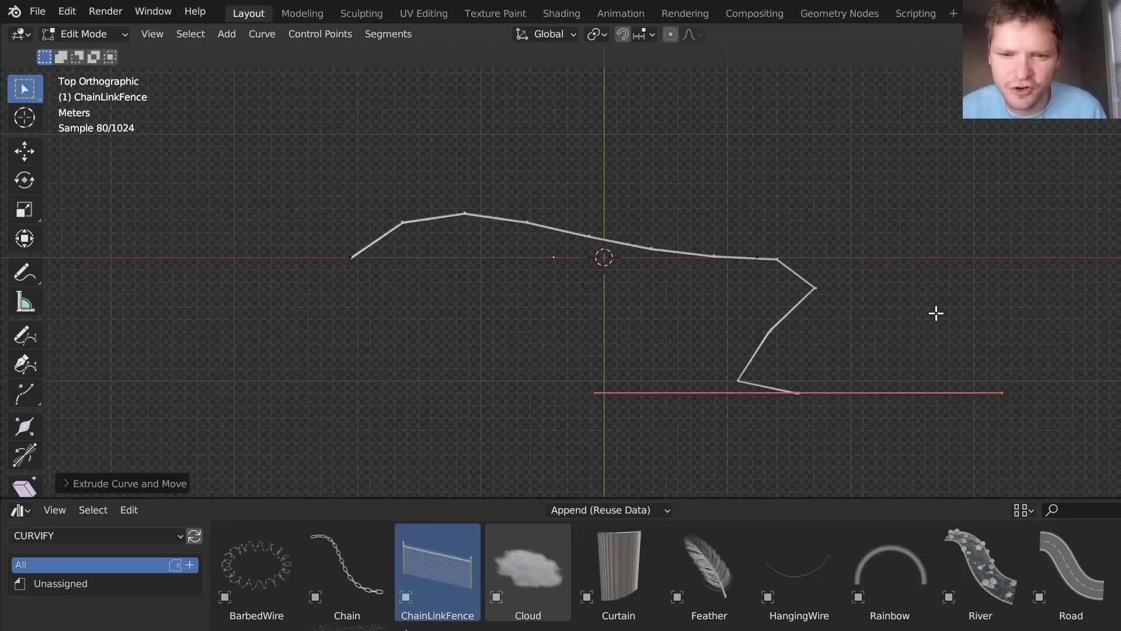
# - Rotate and move the new end point so the fence bends back in a smooth turn
pyautogui.press('r')
pyautogui.click(770, 420)
pyautogui.press('g')
pyautogui.click(760, 435)
# - Extrude the fence end back toward negative X and rotate the new point's handles to smooth the run
pyautogui.press('e')
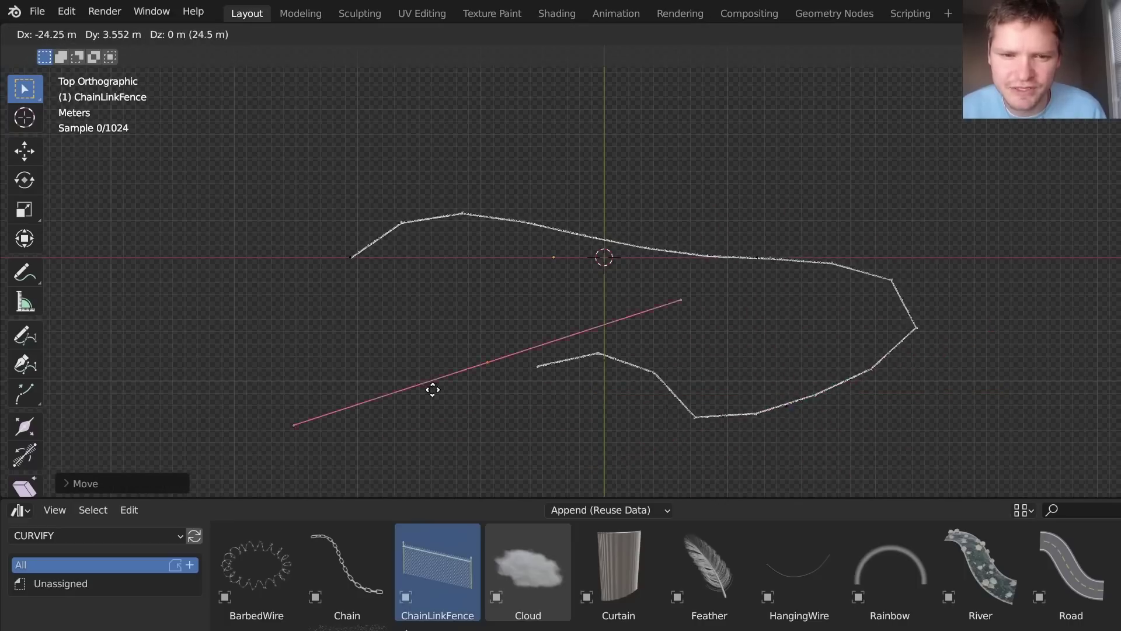
pyautogui.click(380, 363)
pyautogui.press('r')
pyautogui.click(589, 315)
# - Examine the extended fence's posts, top rail and wire mesh up close, and return to Object Mode
pyautogui.moveTo(589, 316); pyautogui.dragTo(753, 193, button='middle')
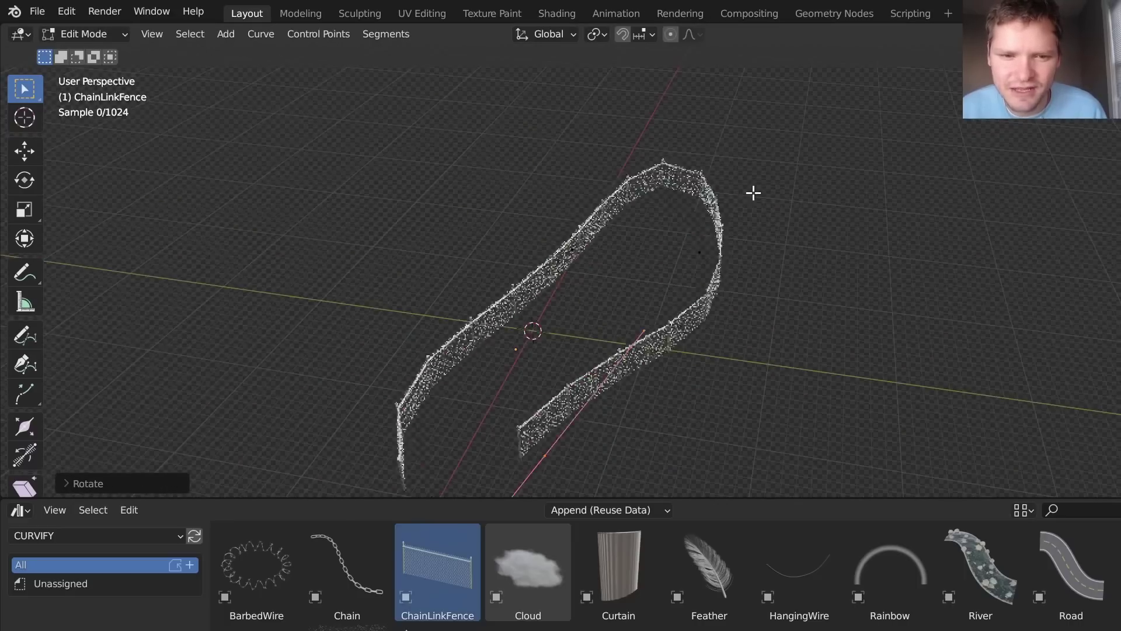
pyautogui.scroll(5, 726, 220)
pyautogui.moveTo(458, 210); pyautogui.dragTo(660, 205, button='middle')
pyautogui.scroll(9, 640, 268)
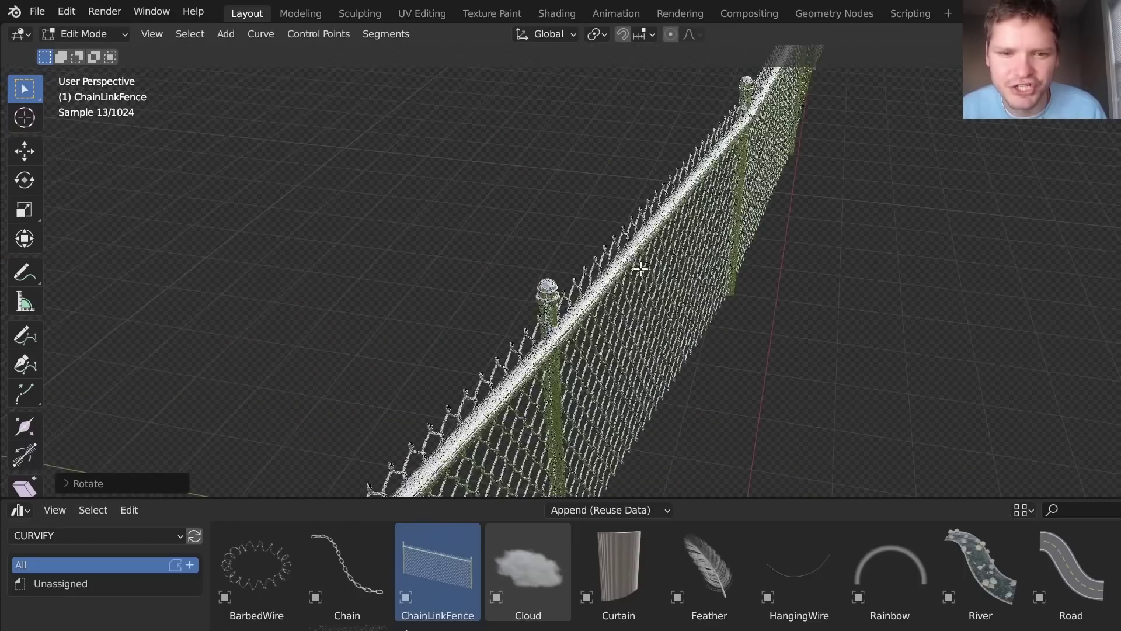
pyautogui.moveTo(657, 330); pyautogui.dragTo(633, 270, button='middle')
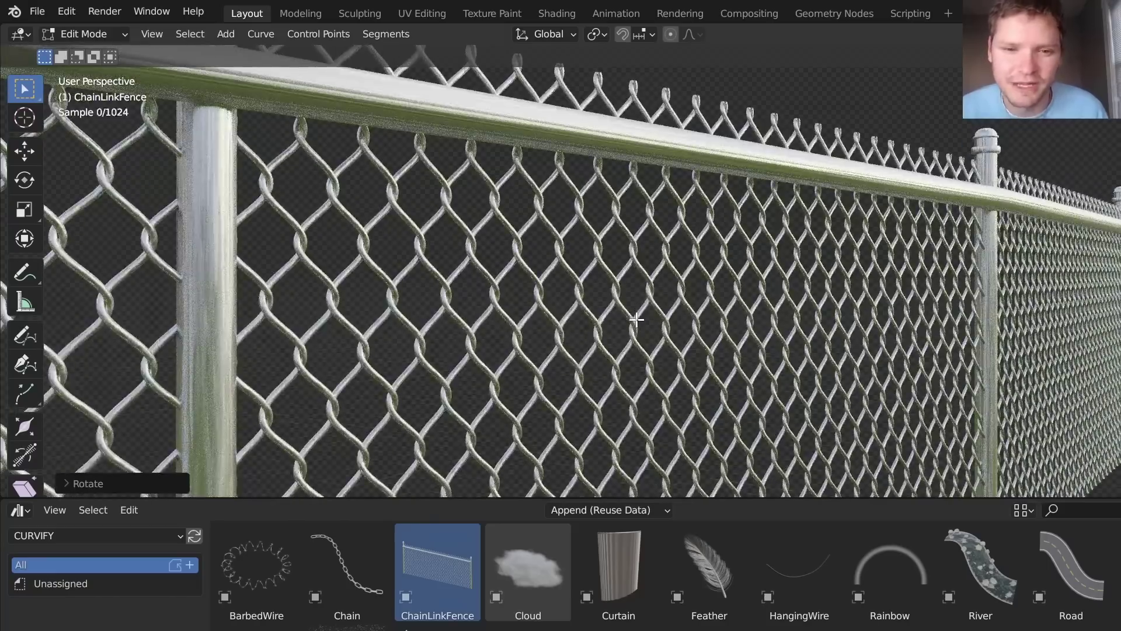
pyautogui.scroll(5, 637, 318)
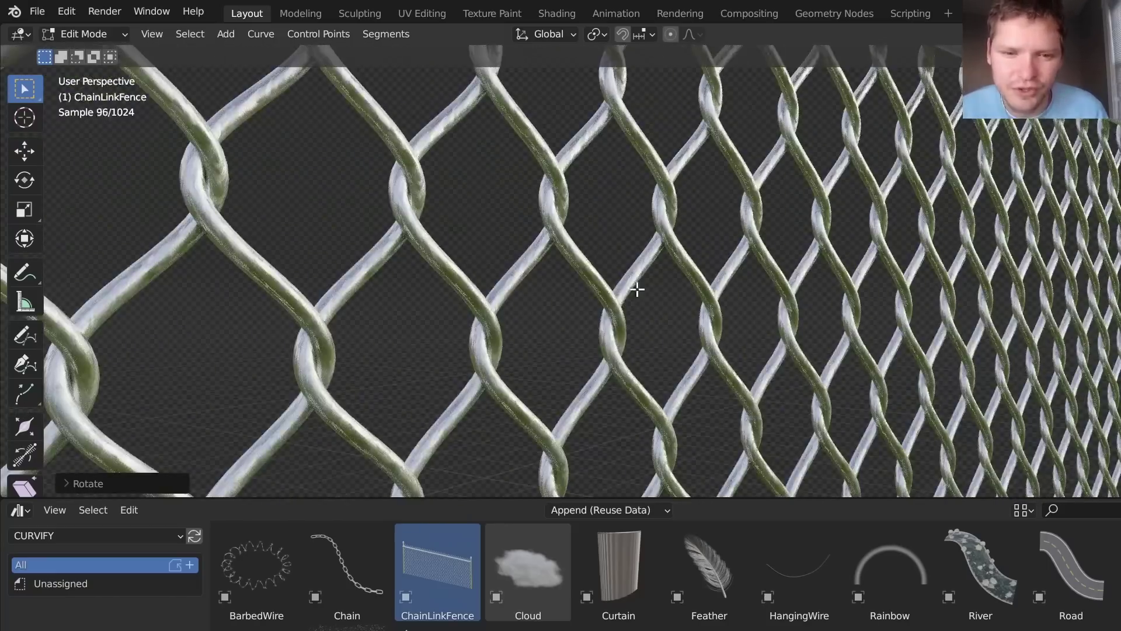
pyautogui.scroll(-12, 637, 289)
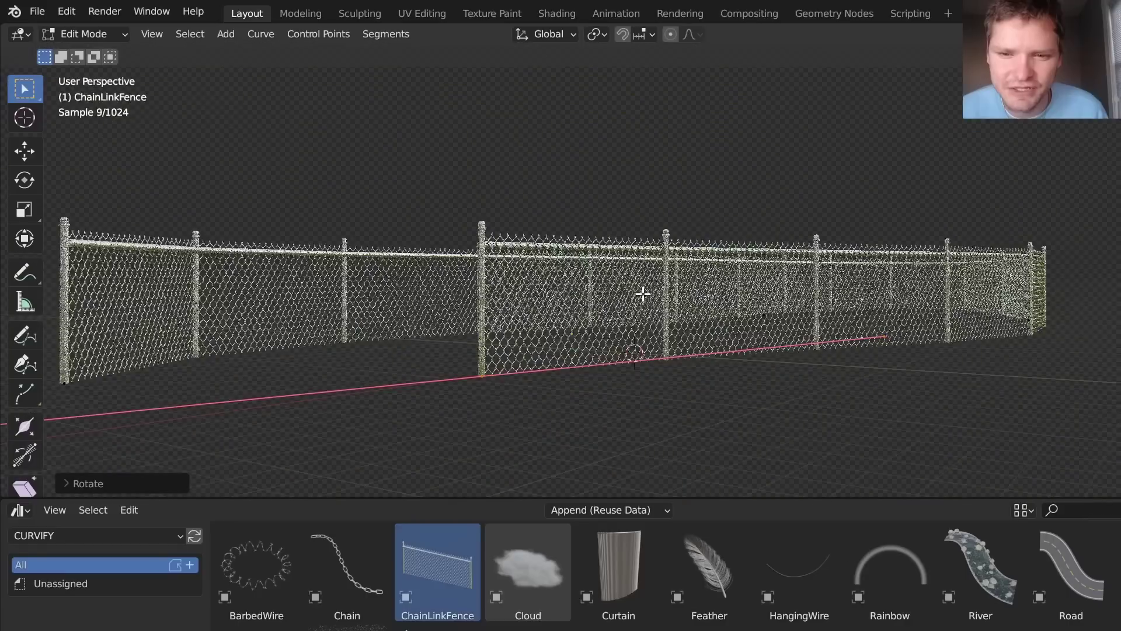
pyautogui.moveTo(642, 294); pyautogui.dragTo(656, 329, button='middle')
pyautogui.press('Tab')
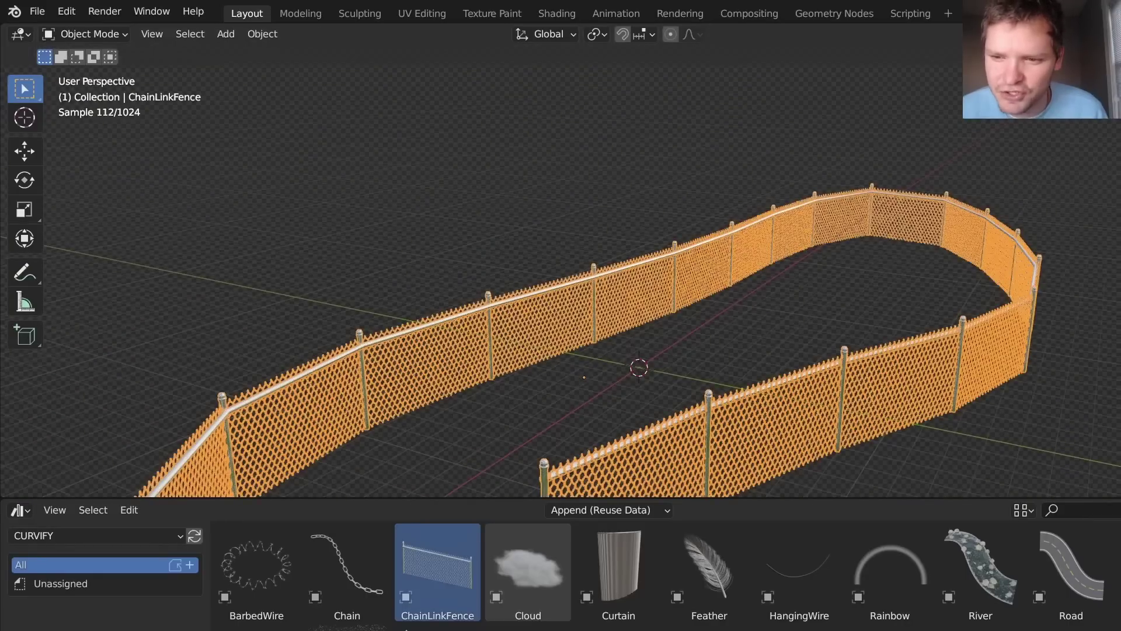
# - Deselect the chain-link fence, undo the last changes to its post spacing, and view the mesh up close
pyautogui.hotkey('alt', 'a')
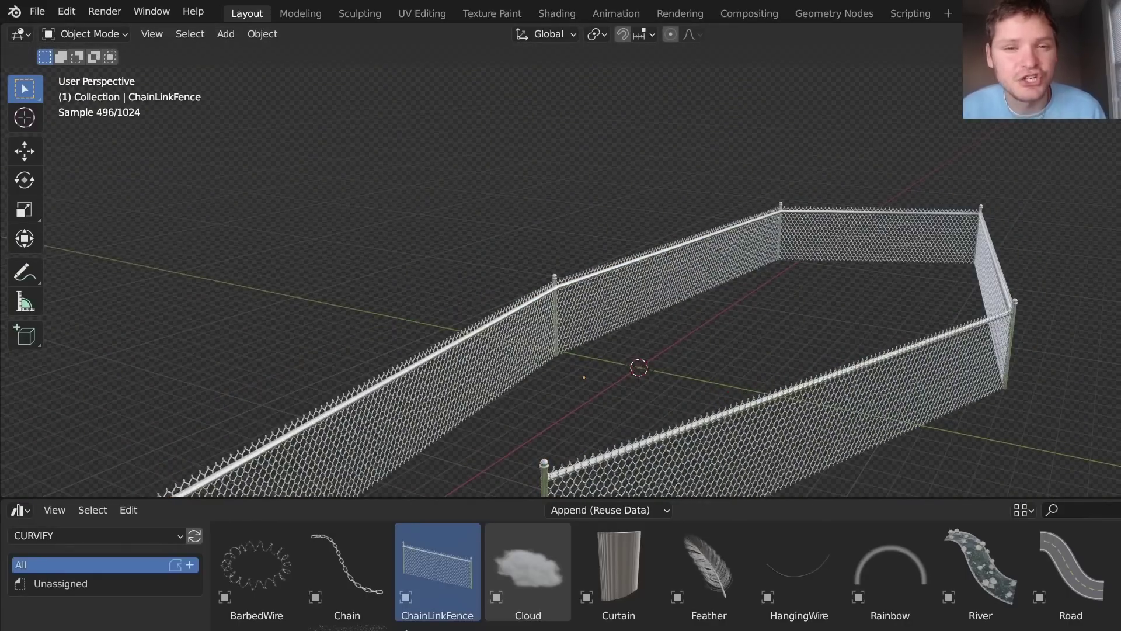
pyautogui.hotkey('ctrl', 'z')
pyautogui.hotkey('ctrl', 'z')
pyautogui.hotkey('ctrl', 'z')
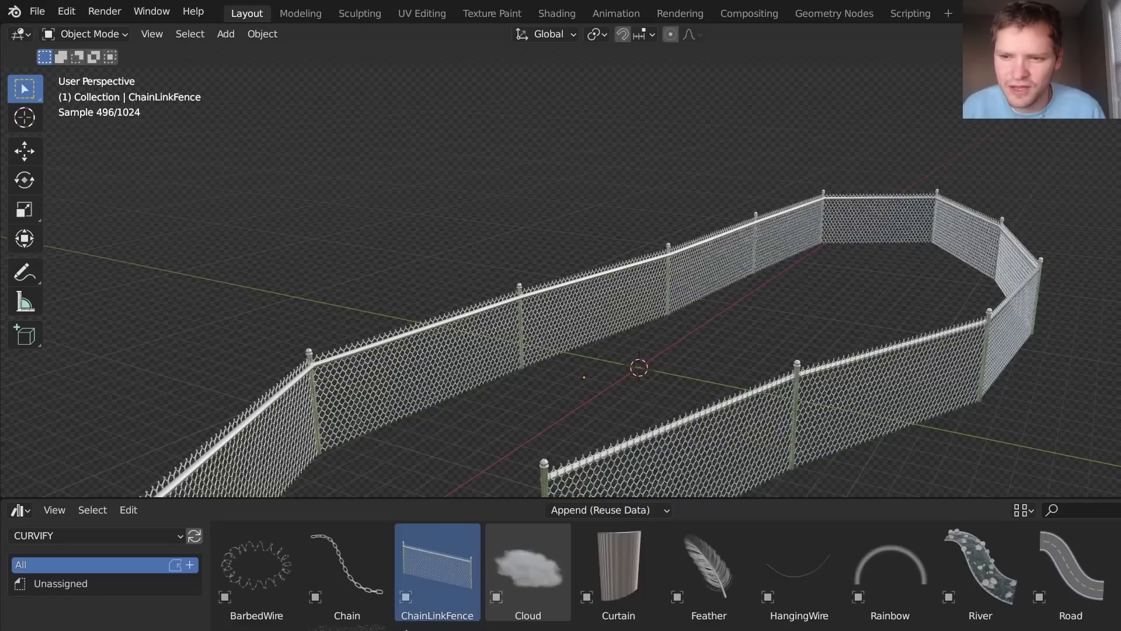
pyautogui.hotkey('ctrl', 'z')
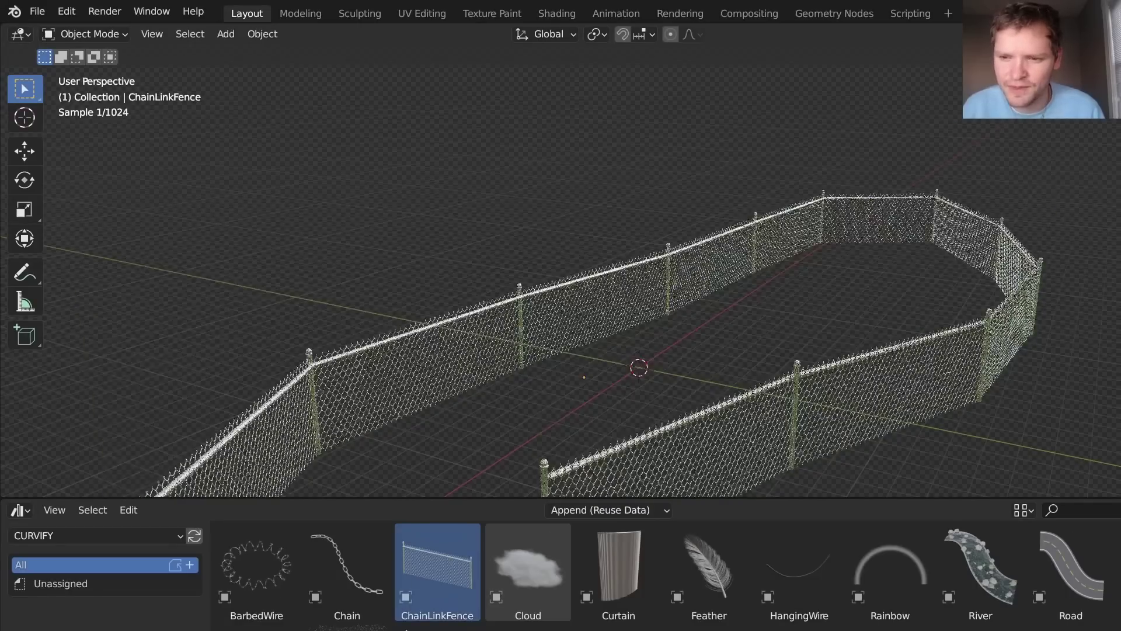
pyautogui.scroll(5, 813, 358)
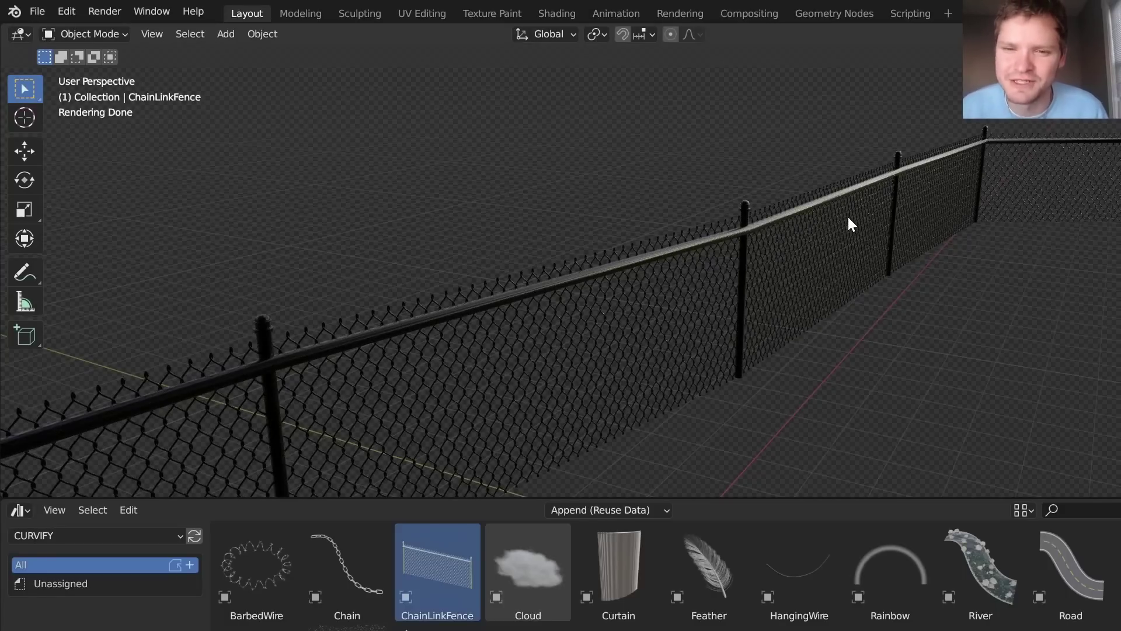
# - Delete the chain-link fence and place the Cloud asset from the CURVIFY library at the world origin
pyautogui.press('x')
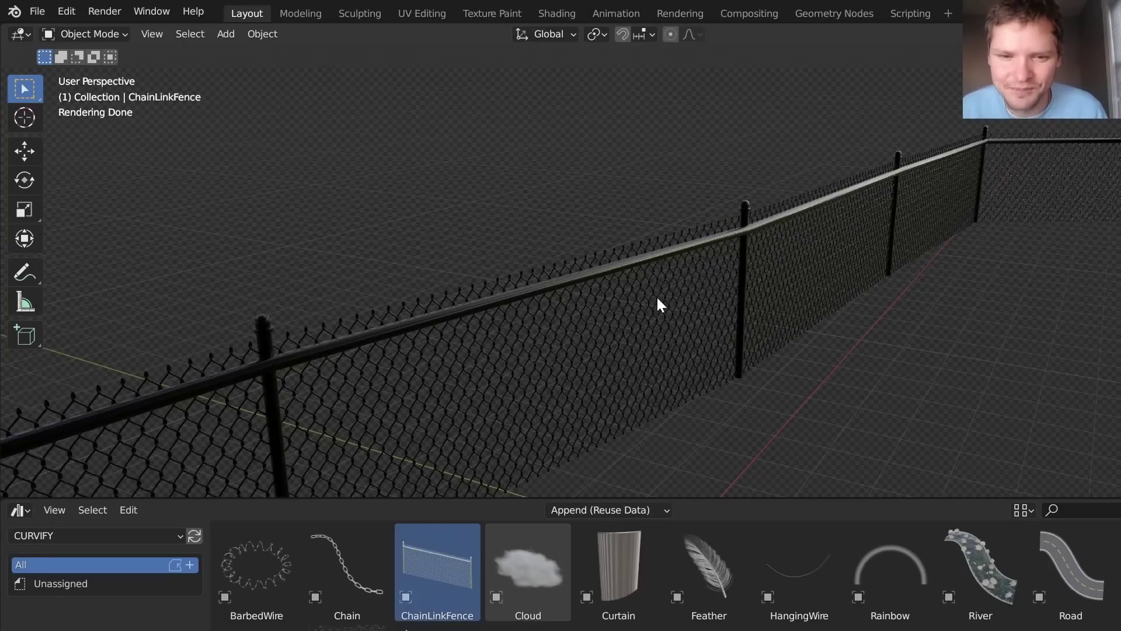
pyautogui.click(657, 297)
pyautogui.press('x')
pyautogui.click(658, 299)
pyautogui.click(549, 566)
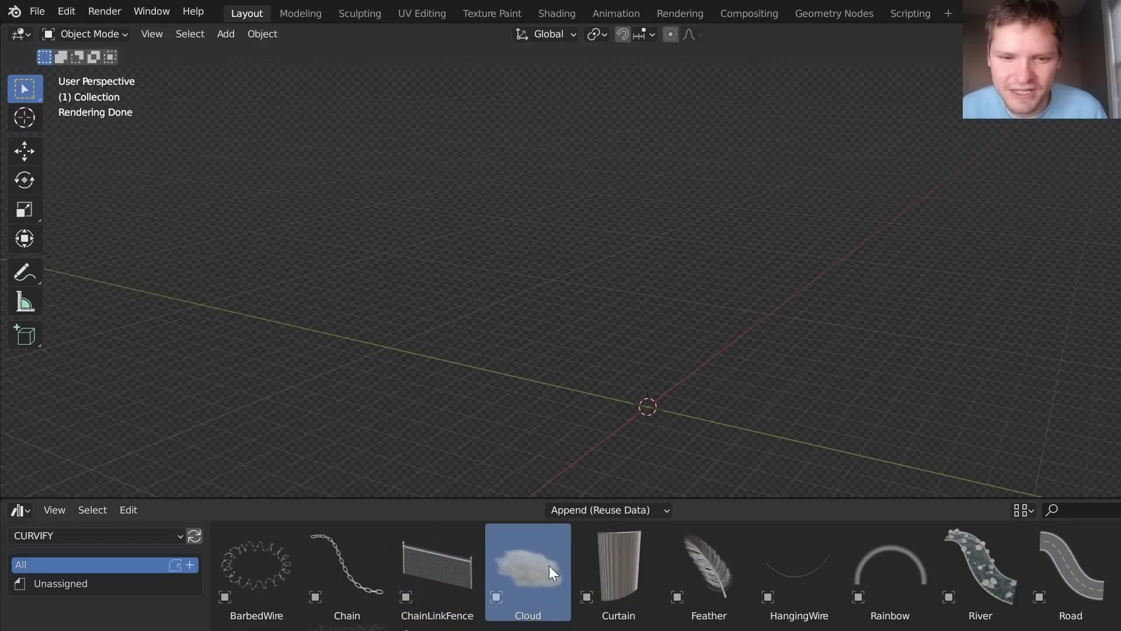
pyautogui.moveTo(549, 565); pyautogui.dragTo(647, 406)
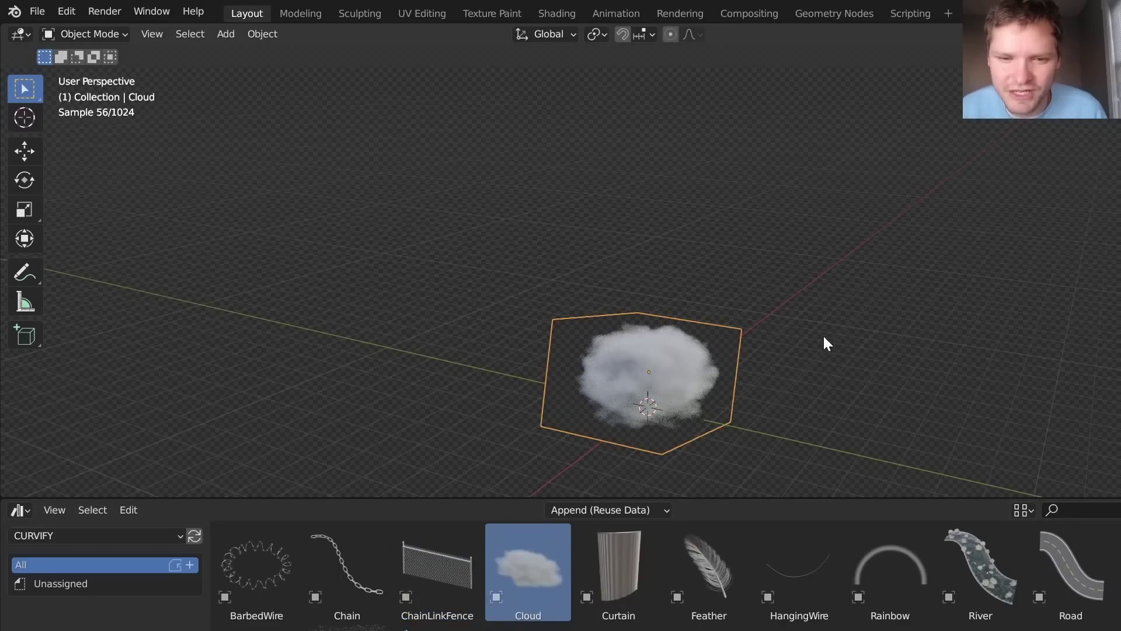
pyautogui.click(11, 281)
pyautogui.moveTo(634, 317)
pyautogui.mouseDown(button='middle')
pyautogui.moveTo(661, 300)
pyautogui.moveTo(724, 342)
pyautogui.mouseUp(button='middle')
pyautogui.moveTo(720, 348); pyautogui.dragTo(772, 345)
pyautogui.hotkey('ctrl', 'z')
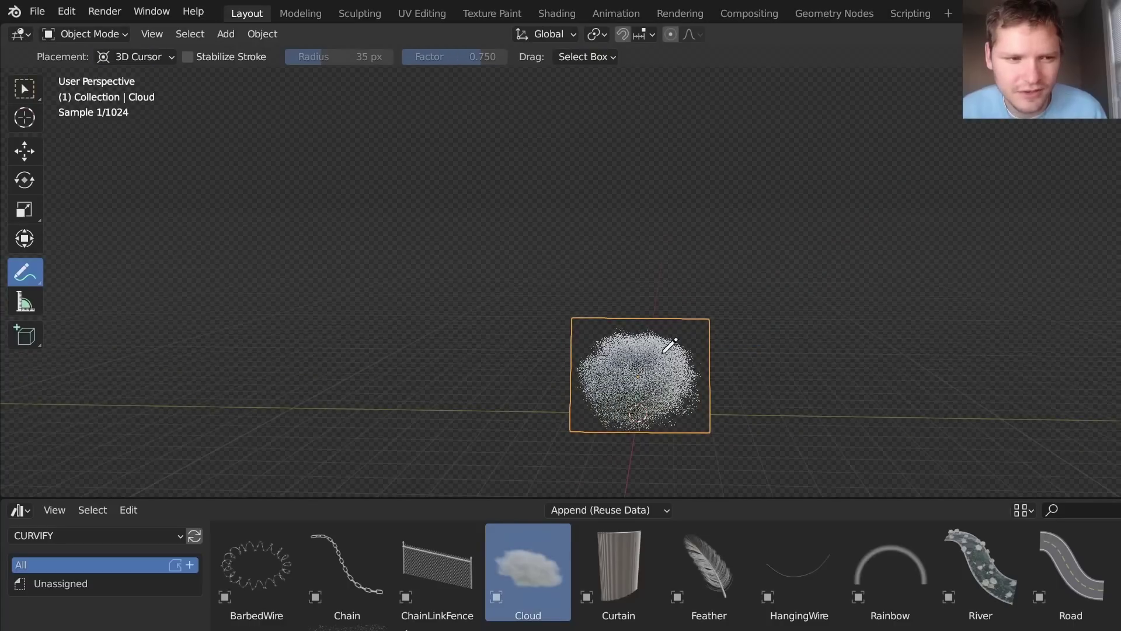
# - In Edit Mode, draw short Bezier curve strokes on both sides of the cloud and above it to add new puffs
pyautogui.press('Tab')
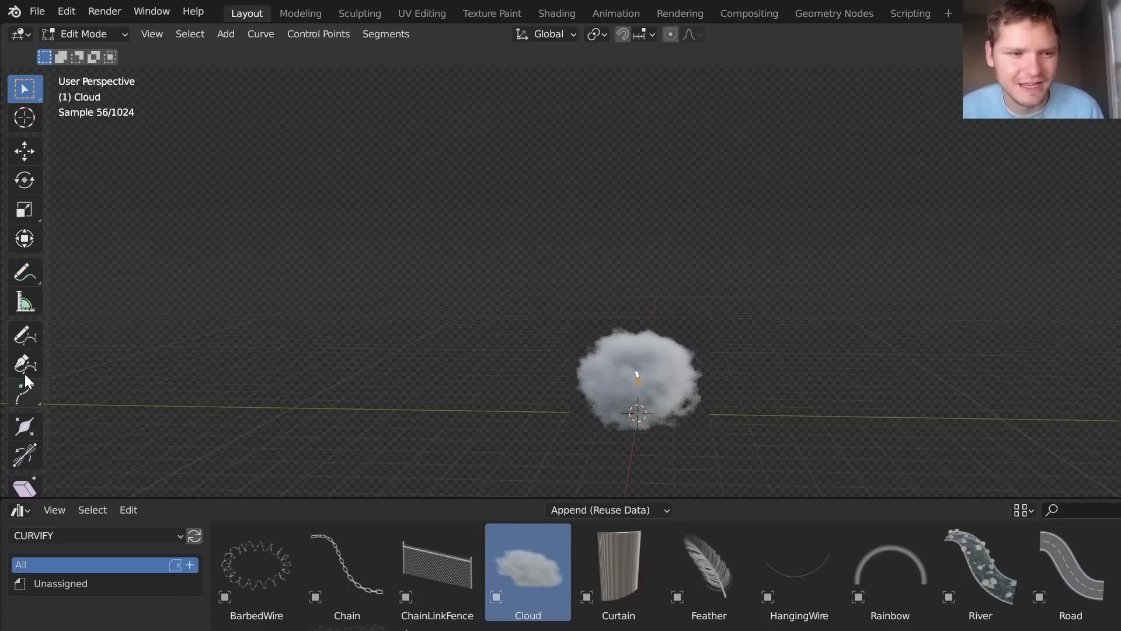
pyautogui.click(25, 334)
pyautogui.moveTo(722, 370); pyautogui.dragTo(733, 367)
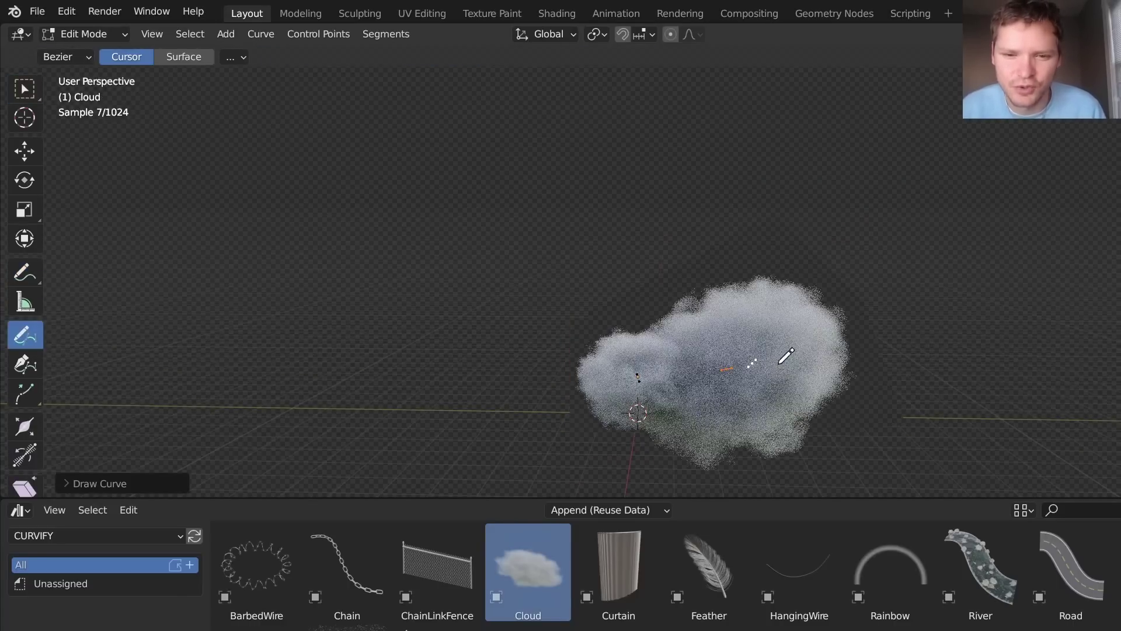
pyautogui.moveTo(508, 338); pyautogui.dragTo(488, 339)
pyautogui.moveTo(613, 255); pyautogui.dragTo(669, 253)
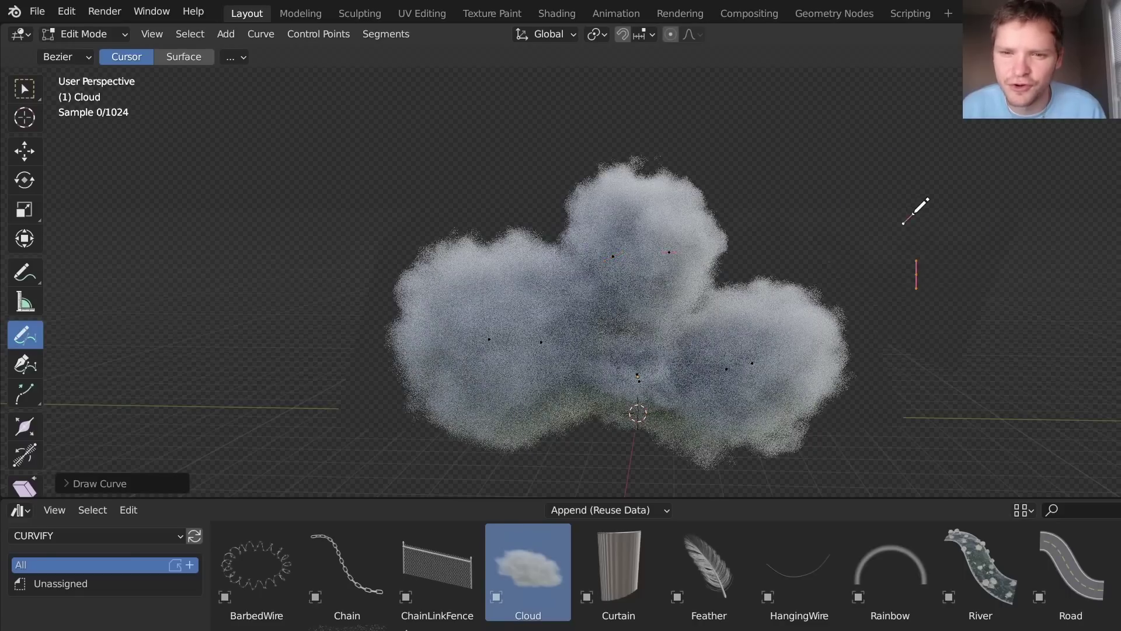
# - Draw more short curve strokes beside and above the existing puffs to fill out a larger cloud bank
pyautogui.moveTo(903, 223); pyautogui.dragTo(923, 204)
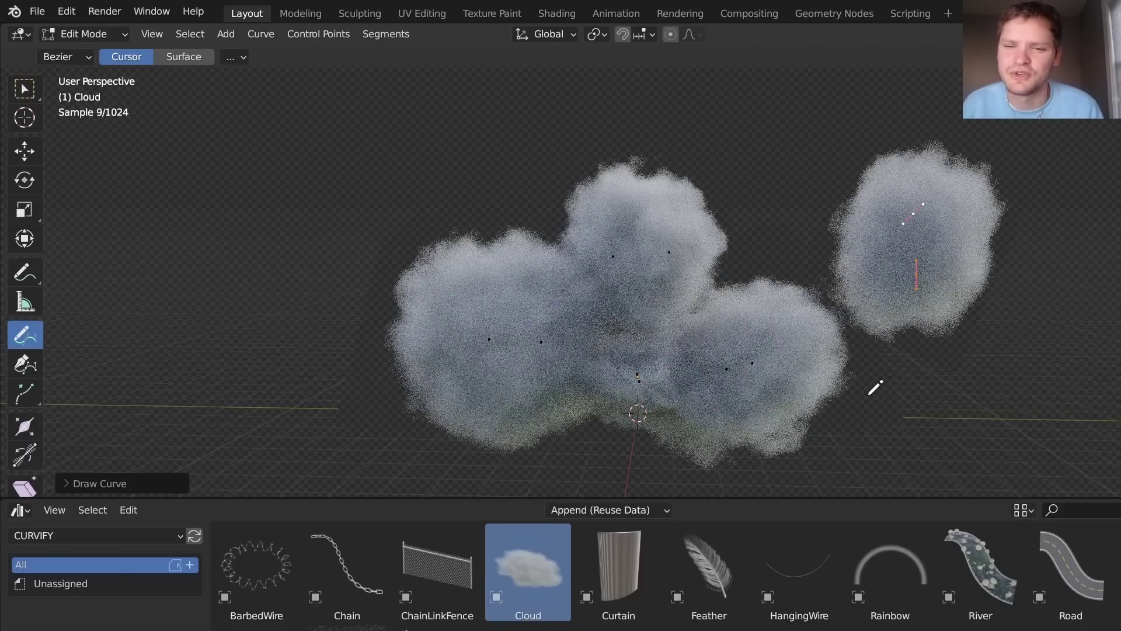
pyautogui.moveTo(902, 374); pyautogui.dragTo(966, 375)
pyautogui.moveTo(744, 249); pyautogui.dragTo(811, 251)
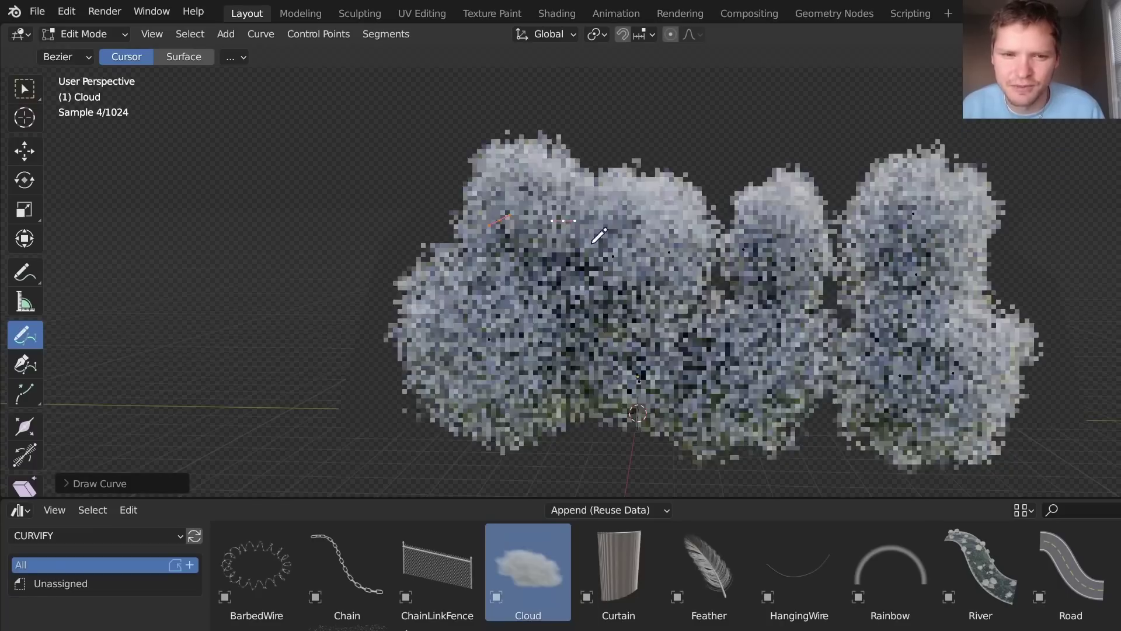
pyautogui.moveTo(596, 243)
pyautogui.mouseDown(button='middle')
pyautogui.moveTo(630, 253)
pyautogui.moveTo(600, 252)
pyautogui.mouseUp(button='middle')
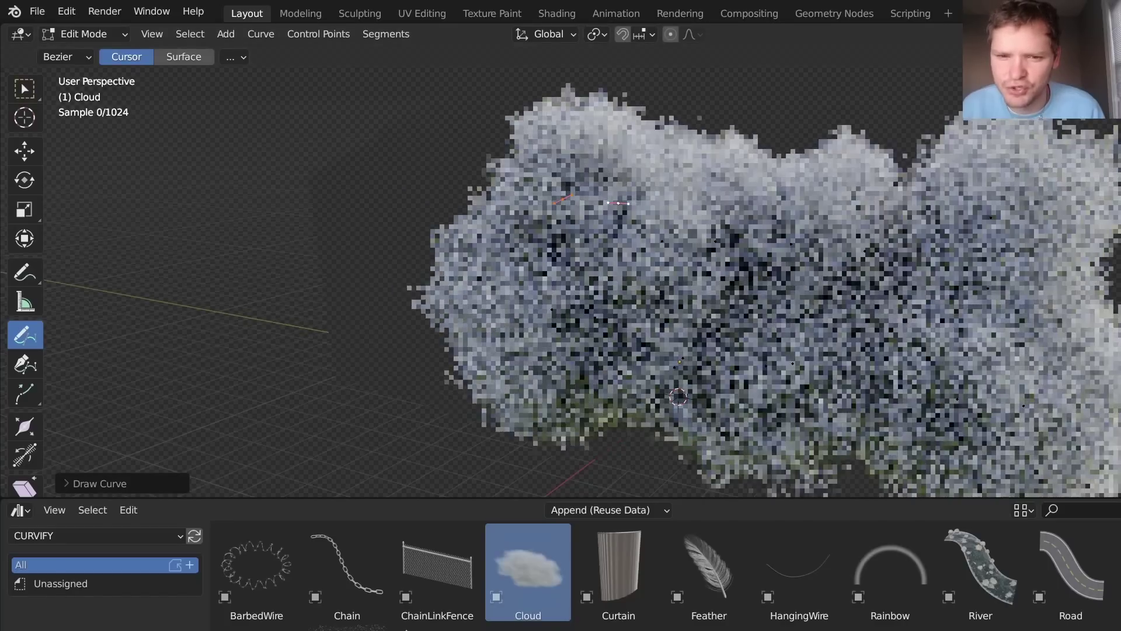
pyautogui.scroll(-2, 925, 312)
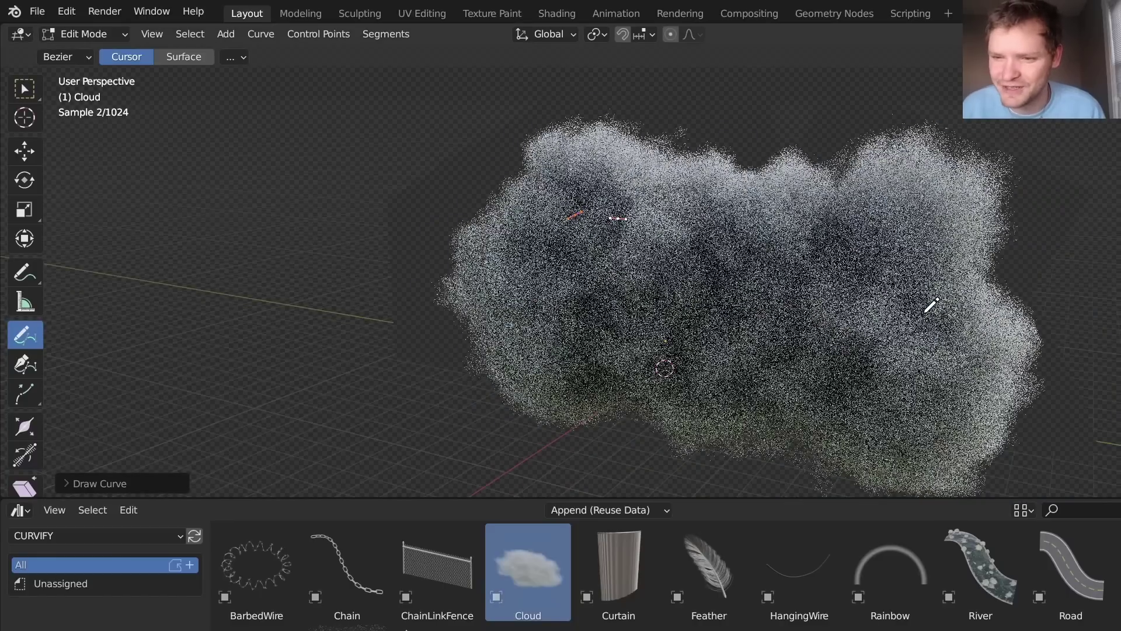
# - Undo the last few strokes drawn in the cloud's curve
pyautogui.hotkey('ctrl', 'z')
pyautogui.hotkey('ctrl', 'z')
pyautogui.hotkey('ctrl', 'z')
pyautogui.hotkey('ctrl', 'z')
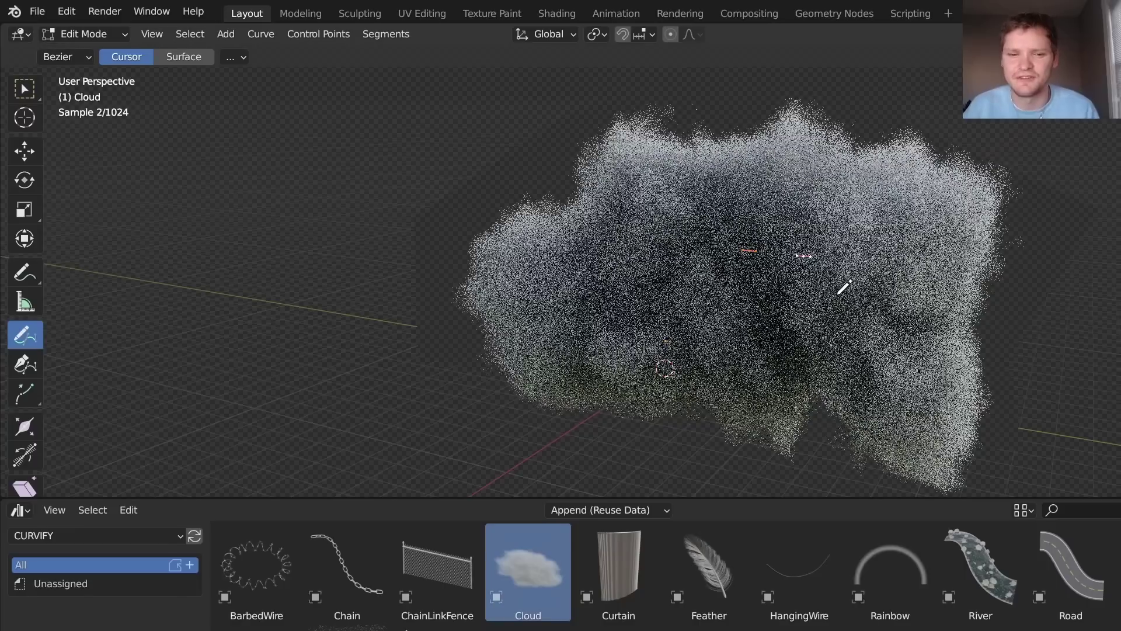
# - Delete the selected vertices of the cloud's curve, return to Object Mode and delete the whole Cloud object
pyautogui.click(24, 96)
pyautogui.press('x')
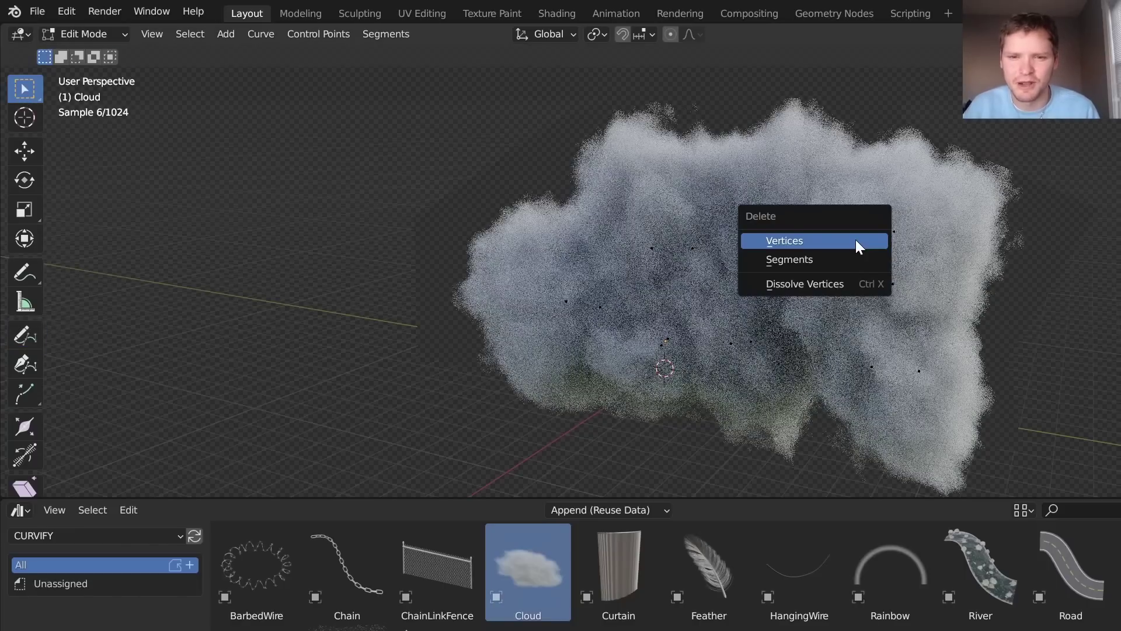
pyautogui.click(833, 242)
pyautogui.press('Tab')
pyautogui.press('x')
pyautogui.click(744, 232)
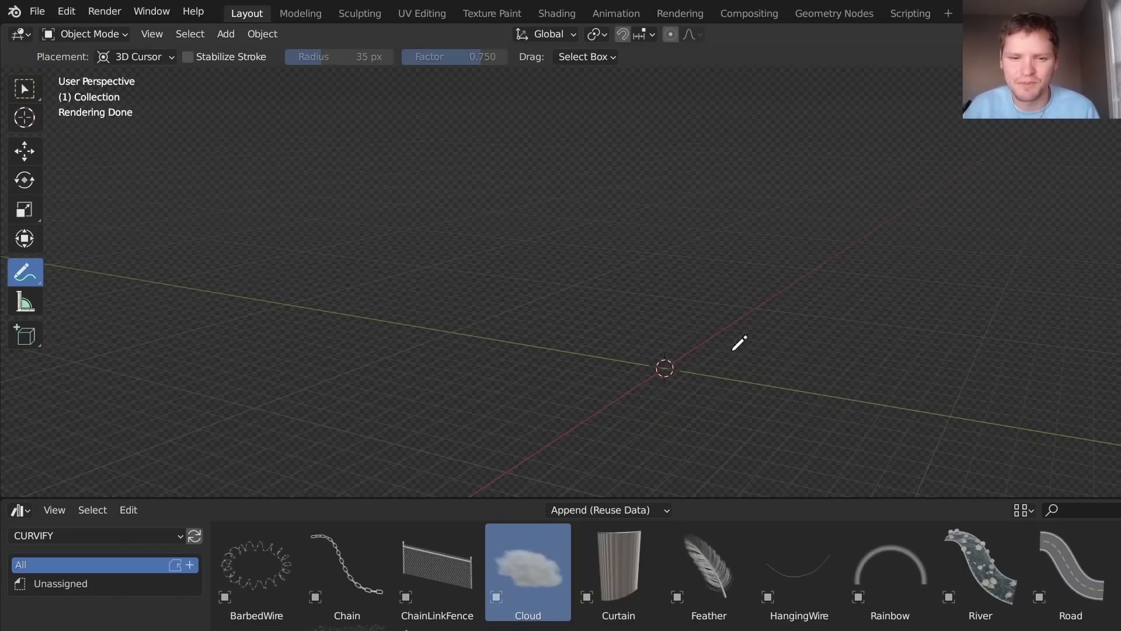
# - Place the Curtain asset at the world origin and switch back to the Select Box tool
pyautogui.moveTo(623, 559); pyautogui.dragTo(663, 369)
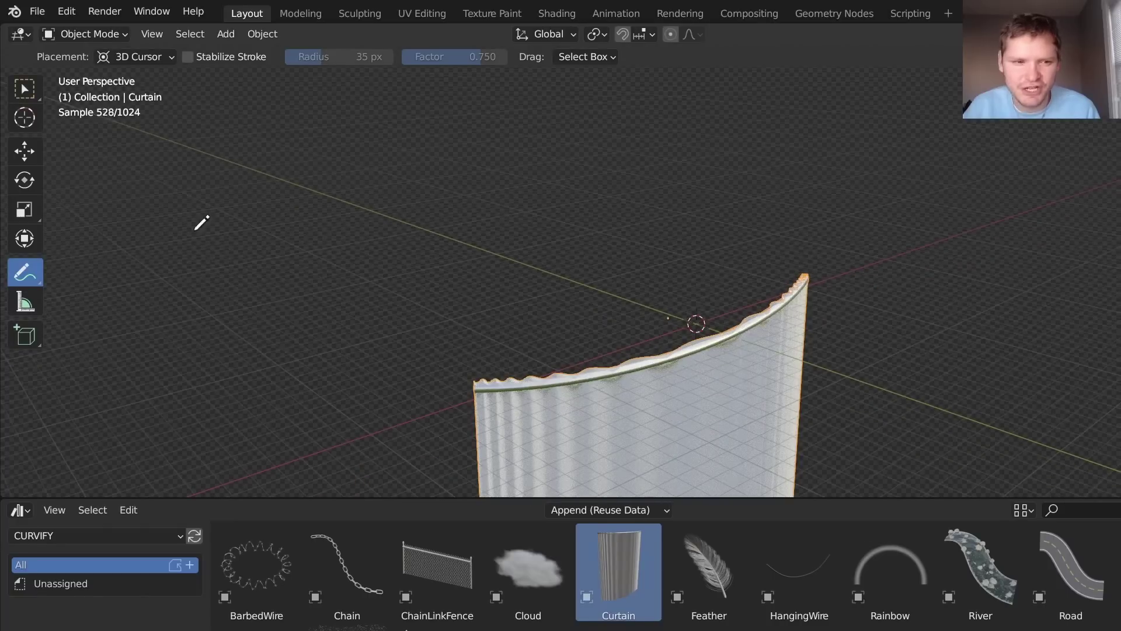
pyautogui.click(25, 93)
pyautogui.moveTo(605, 314); pyautogui.dragTo(616, 258, button='middle')
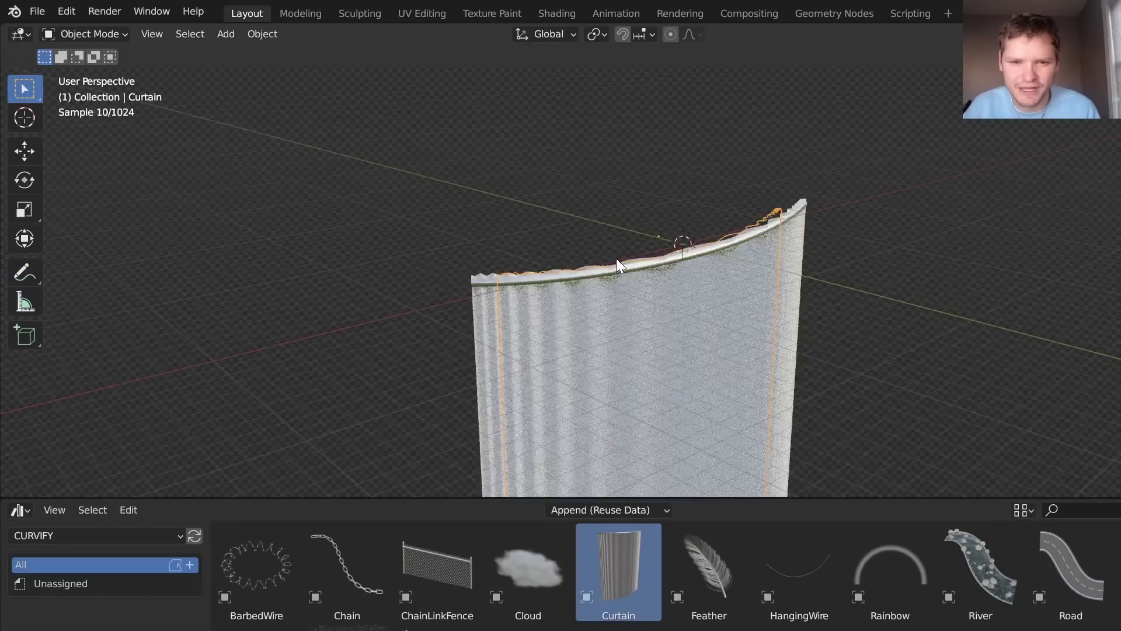
pyautogui.scroll(-3, 641, 291)
# - In Edit Mode, extend the curtain's curve toward negative X and extrude another end point that bends the curtain back
pyautogui.press('Tab')
pyautogui.moveTo(707, 304); pyautogui.dragTo(671, 272, button='middle')
pyautogui.press('g')
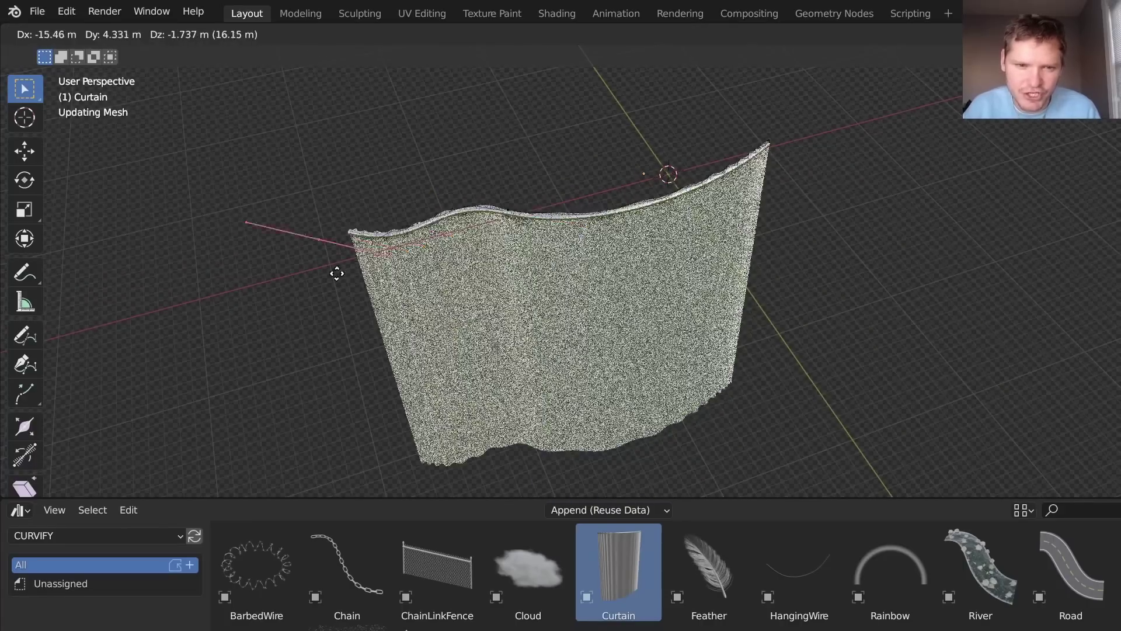
pyautogui.click(268, 297)
pyautogui.press('e')
pyautogui.click(226, 194)
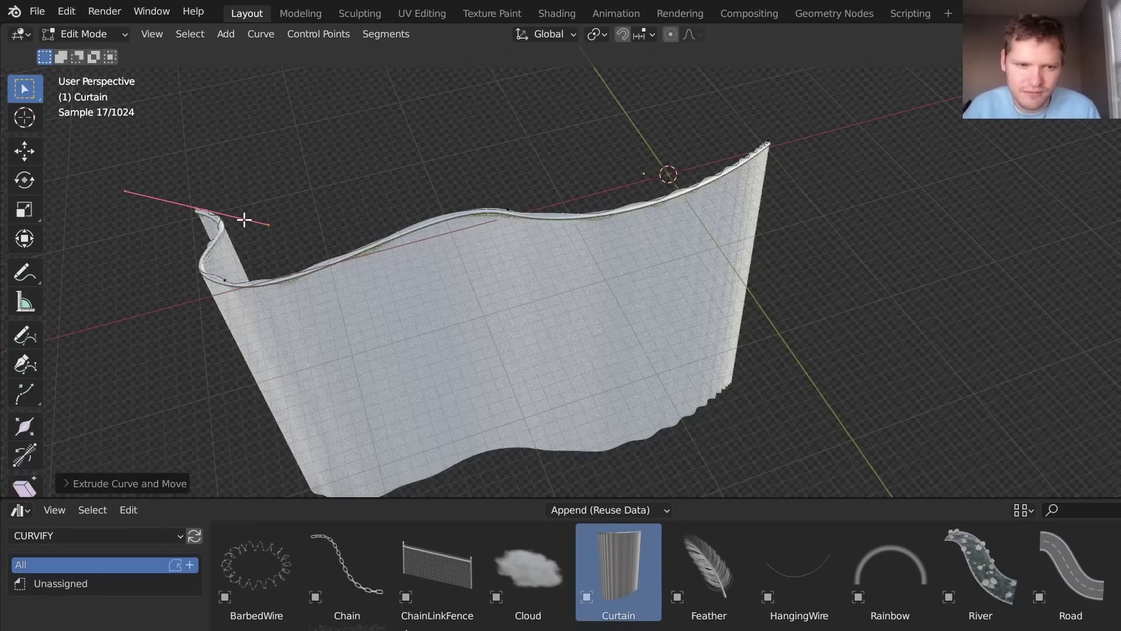
# - Undo the curtain's curve extensions and return to Object Mode
pyautogui.hotkey('ctrl', 'z')
pyautogui.hotkey('ctrl', 'z')
pyautogui.press('Tab')
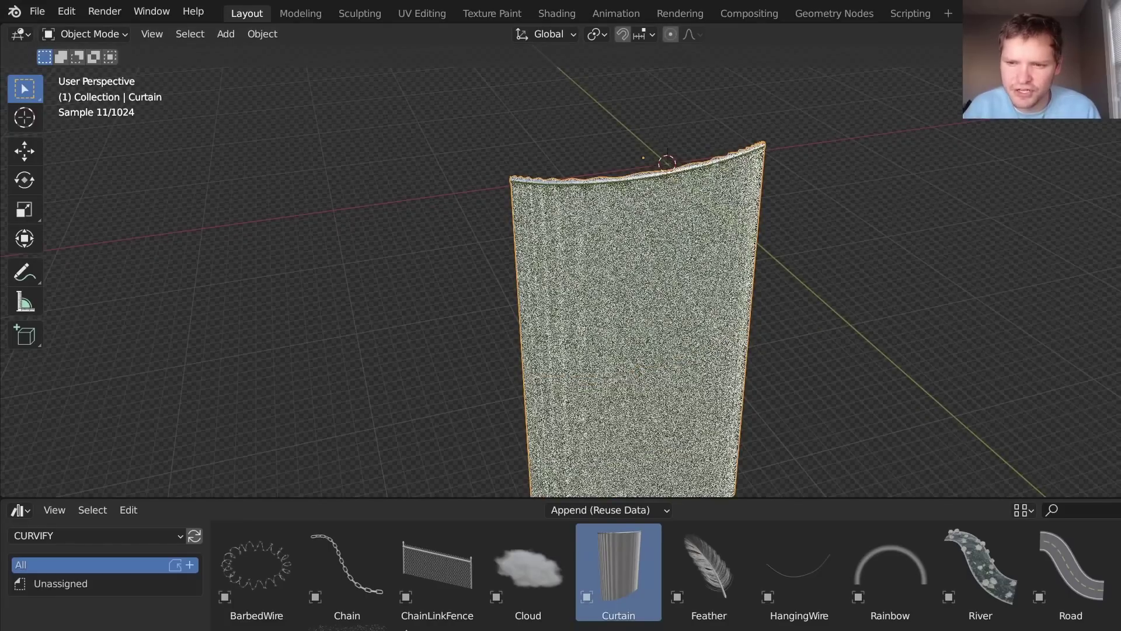
# - Switch to a new Blender session and open Curtain.blend from the Curvify folder on the desktop
pyautogui.press('super+d')
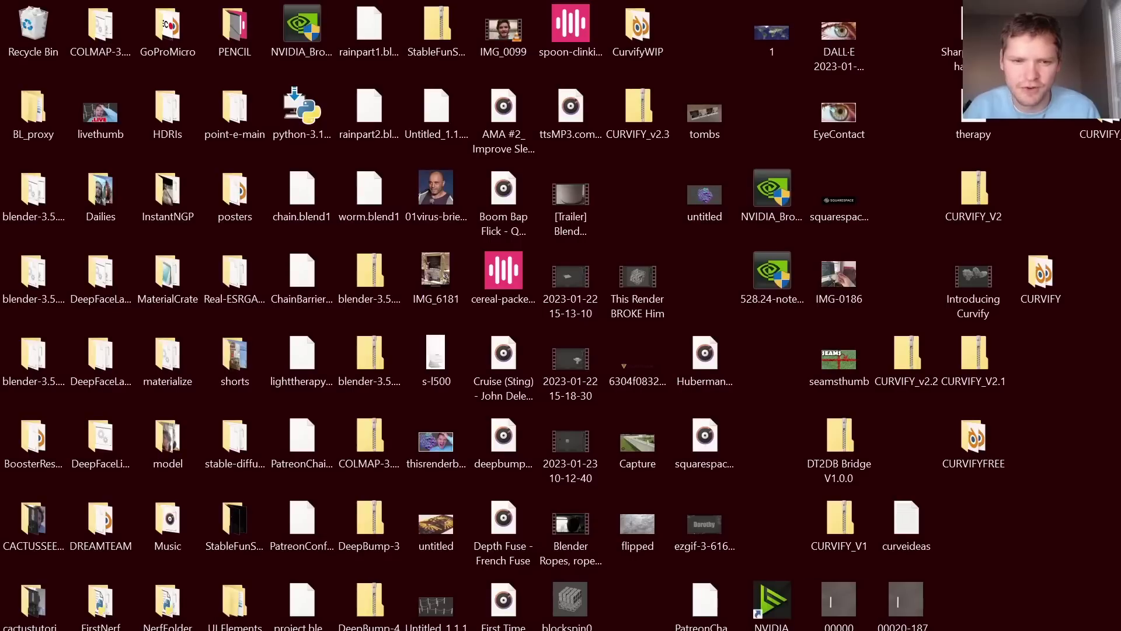
pyautogui.press('super+d')
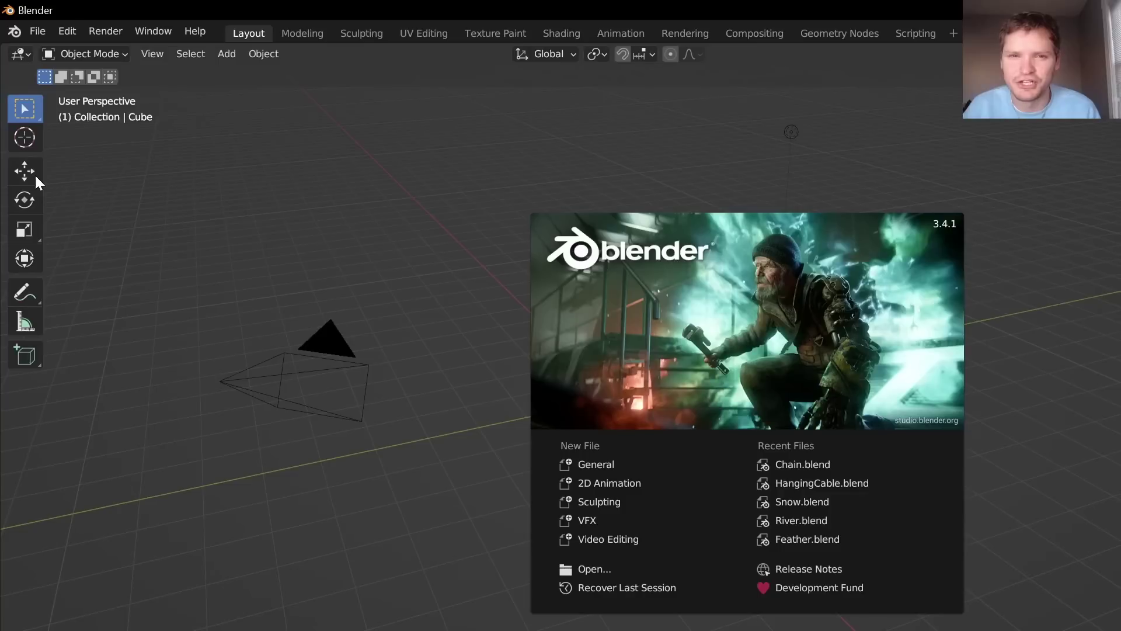
pyautogui.click(37, 24)
pyautogui.click(42, 29)
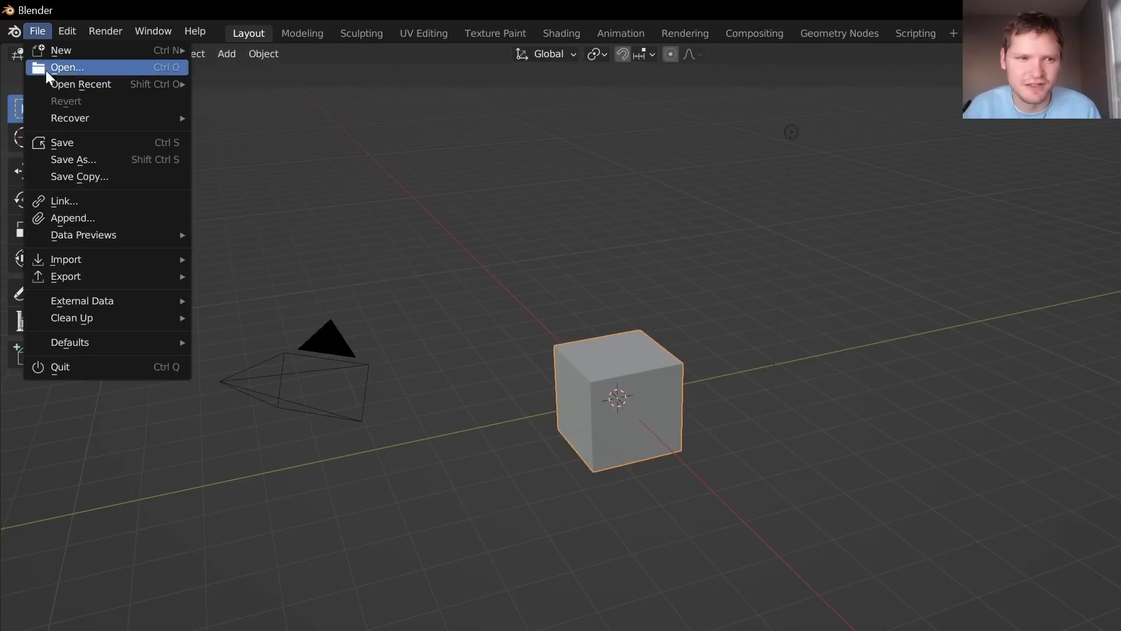
pyautogui.moveTo(54, 89)
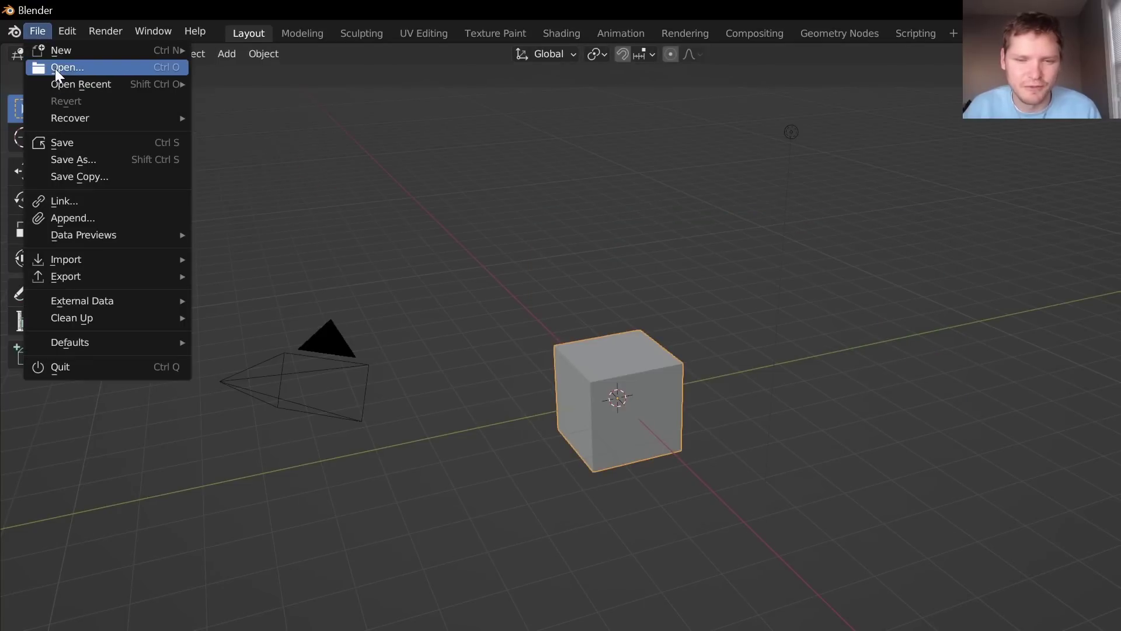
pyautogui.click(55, 68)
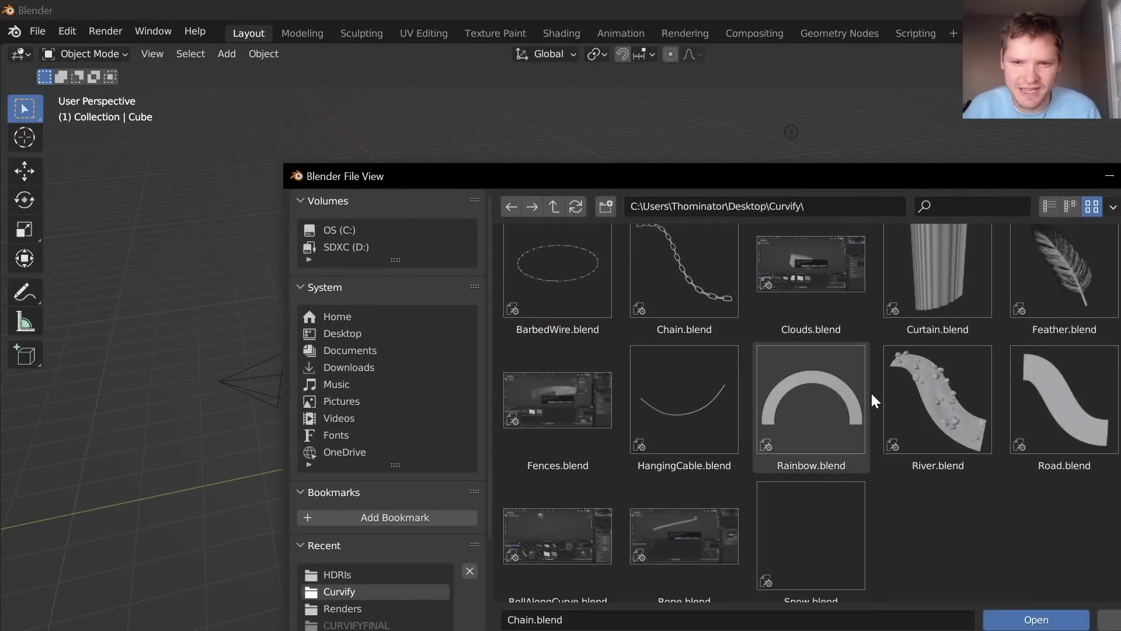
pyautogui.doubleClick(944, 293)
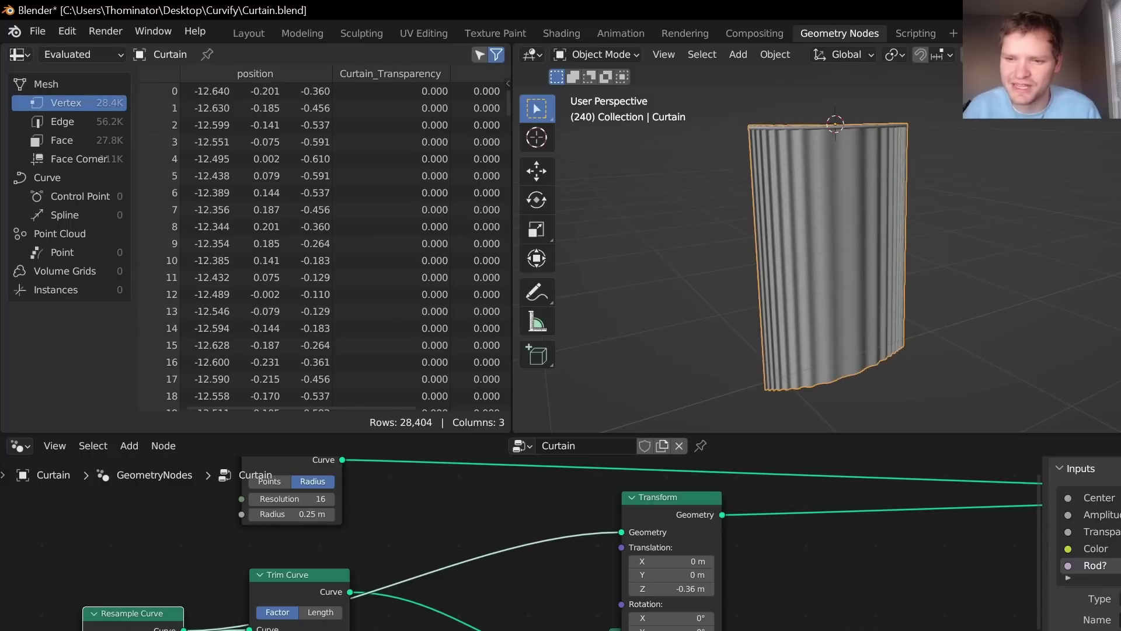
# - Set the 3D viewport to rendered shading and view the curtain from a slightly higher angle
pyautogui.click(1103, 54)
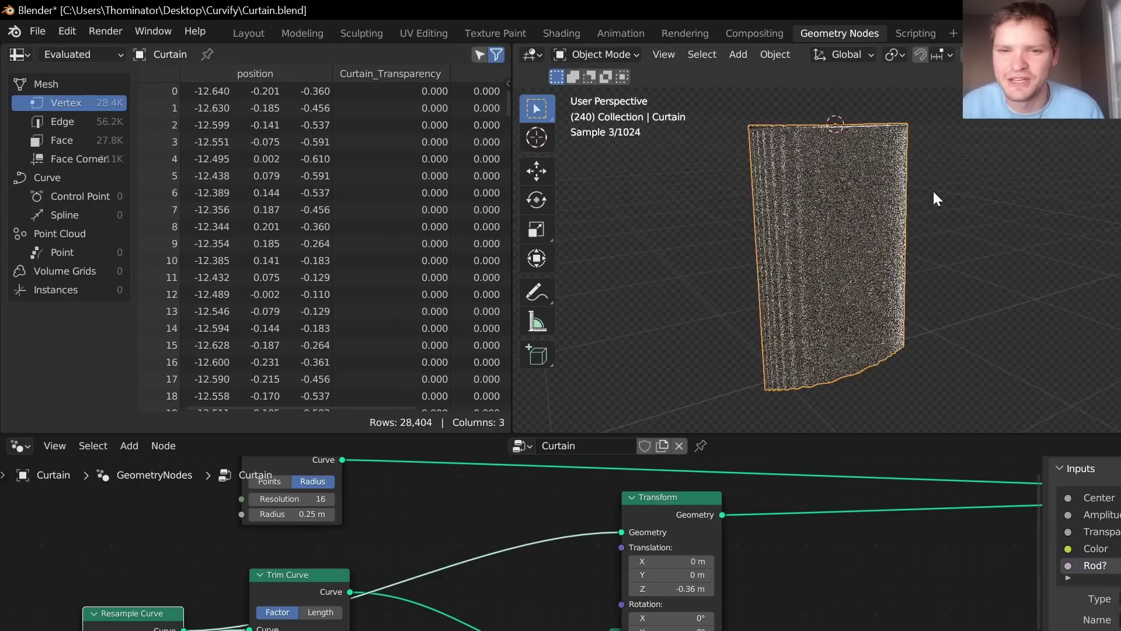
pyautogui.moveTo(856, 188); pyautogui.dragTo(853, 204, button='middle')
pyautogui.click(36, 31)
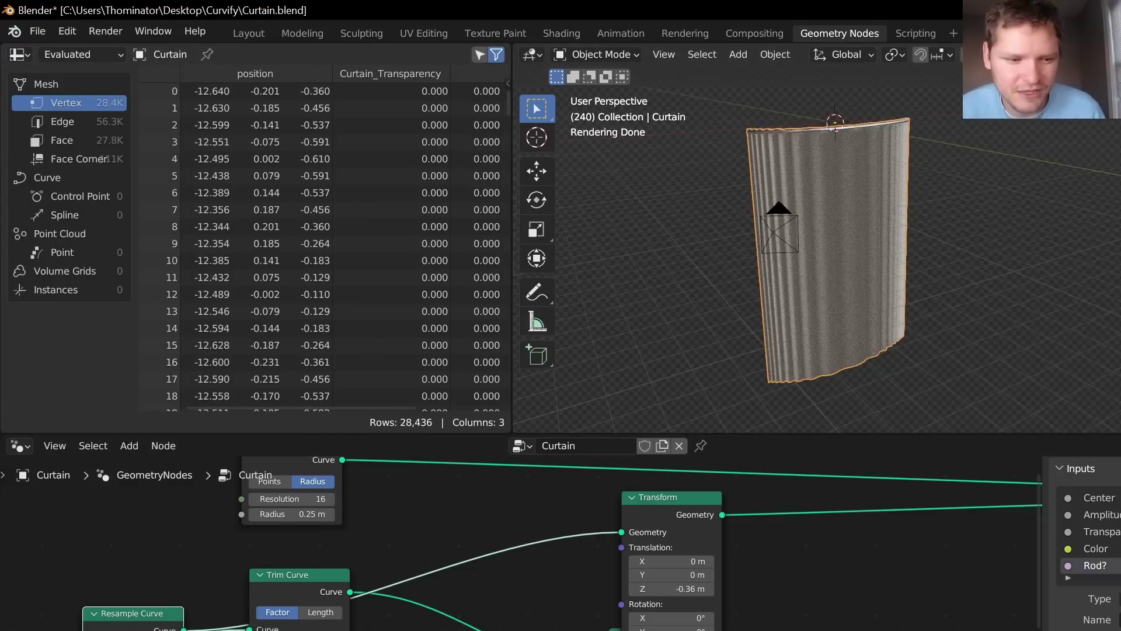
# - Split off a strip beneath the node editor and make it an Asset Browser
pyautogui.moveTo(5, 630); pyautogui.dragTo(24, 624)
pyautogui.click(20, 630)
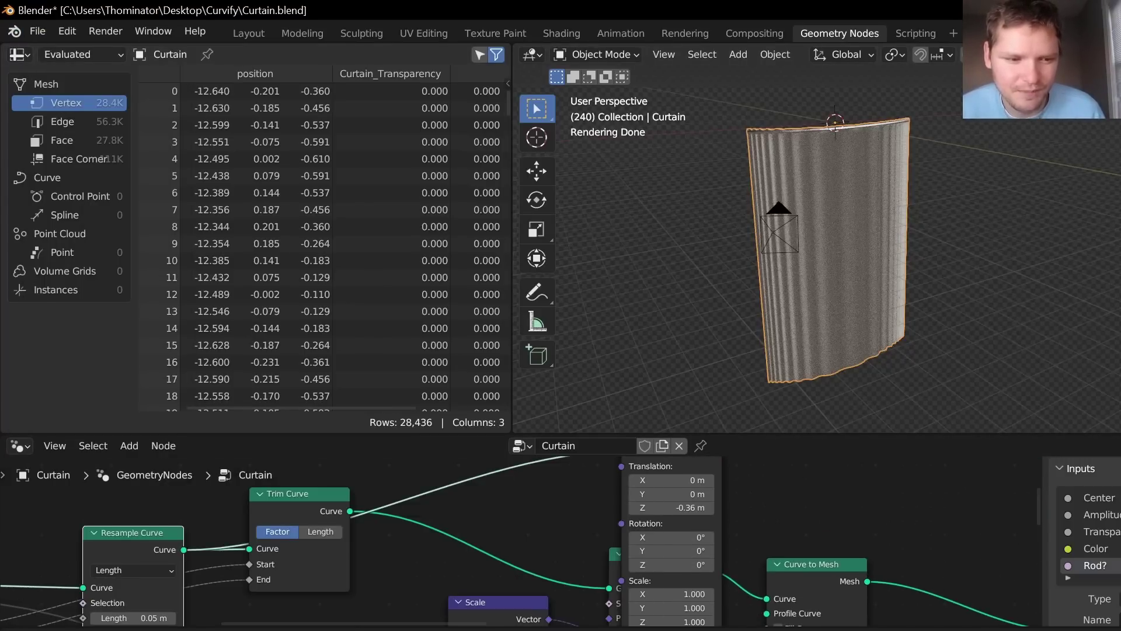
pyautogui.click(20, 629)
pyautogui.click(574, 526)
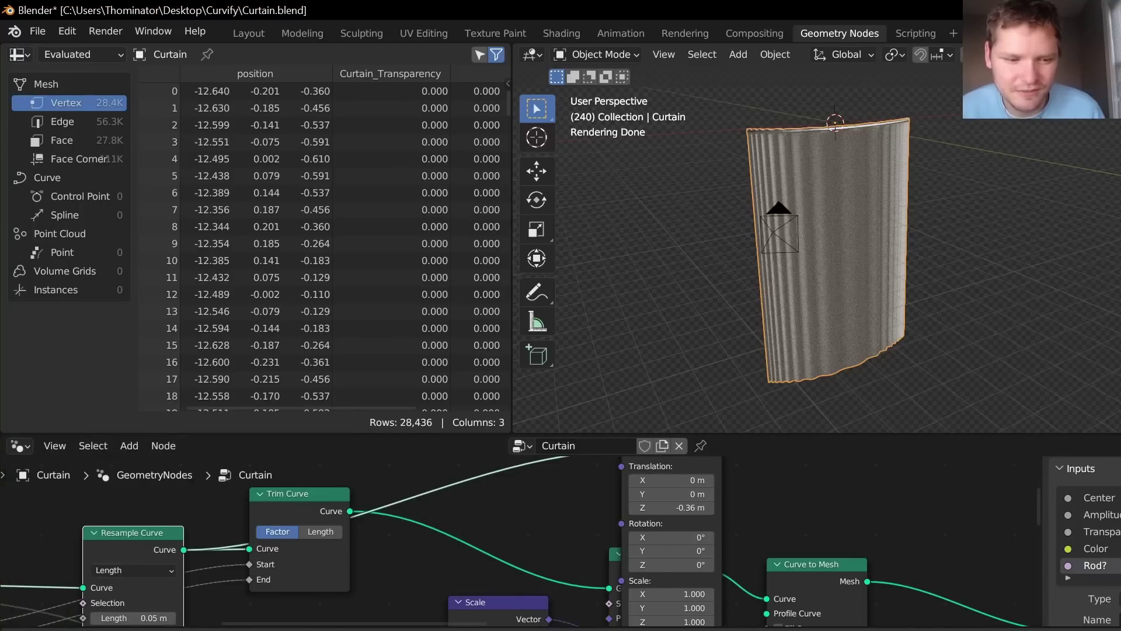
pyautogui.moveTo(488, 623); pyautogui.dragTo(487, 601)
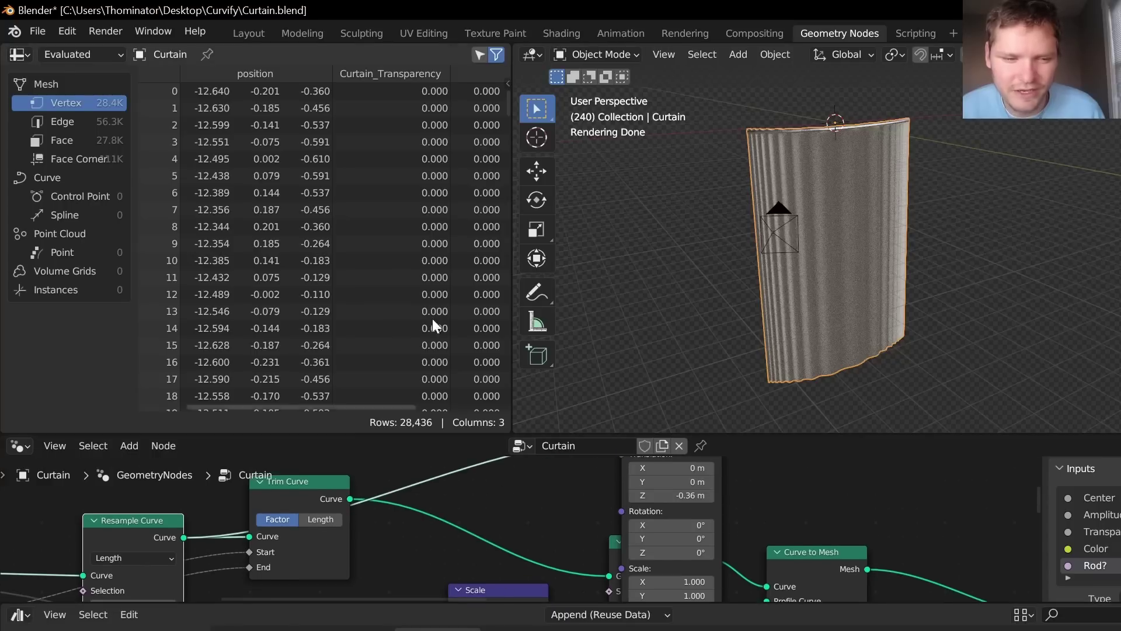
# - Discard the changes to the curtain file and open Feather.blend from the Curvify folder
pyautogui.click(37, 29)
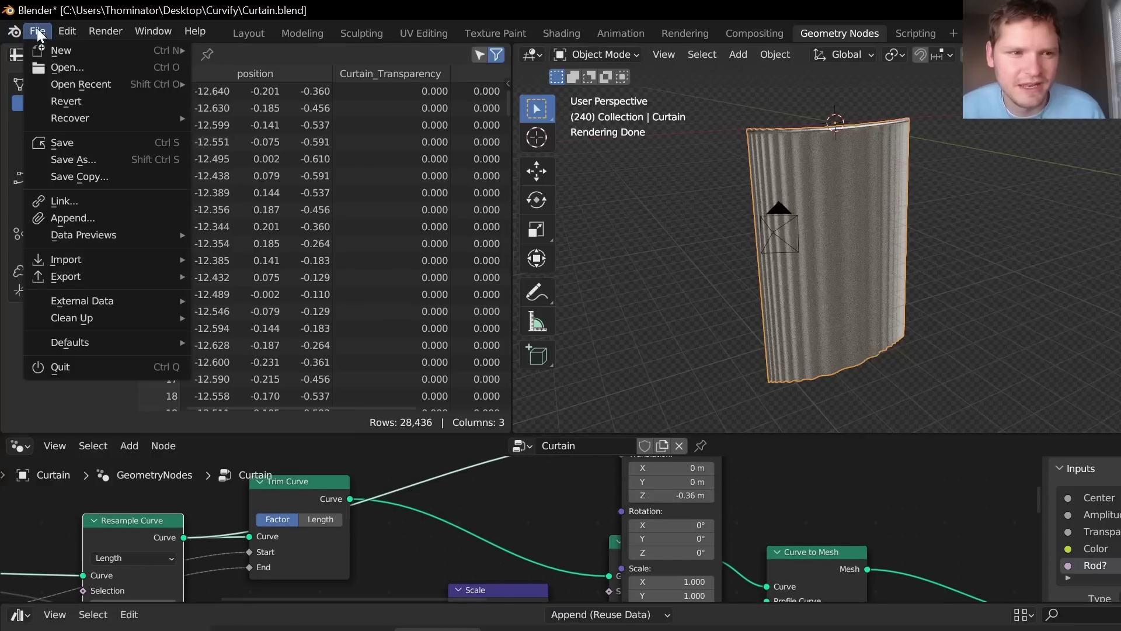
pyautogui.click(68, 66)
pyautogui.click(763, 443)
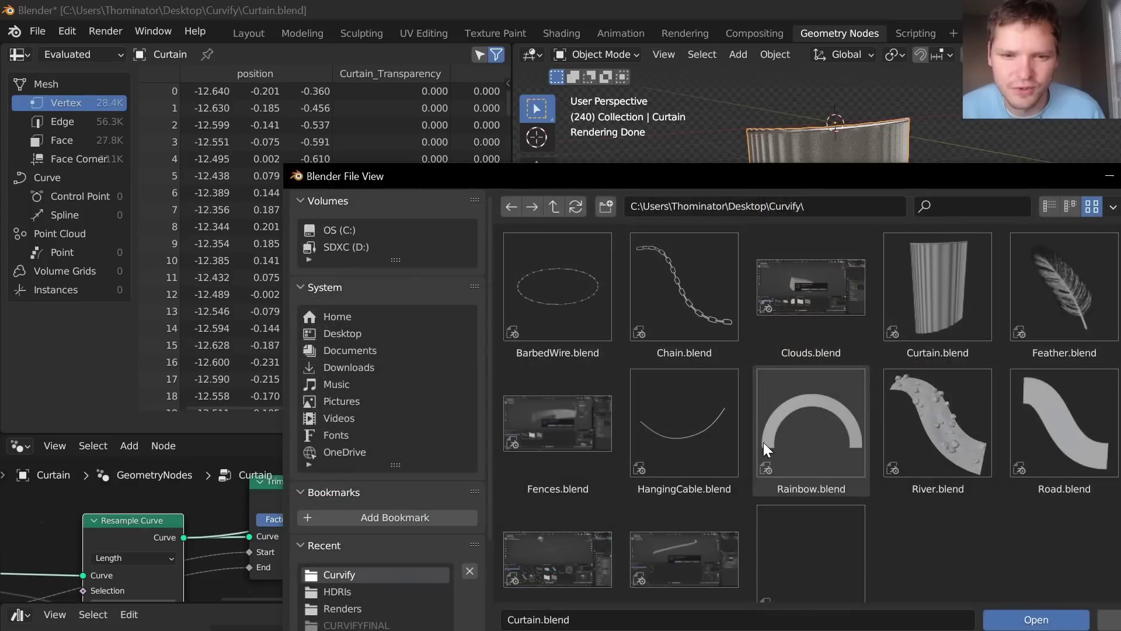
pyautogui.doubleClick(1067, 324)
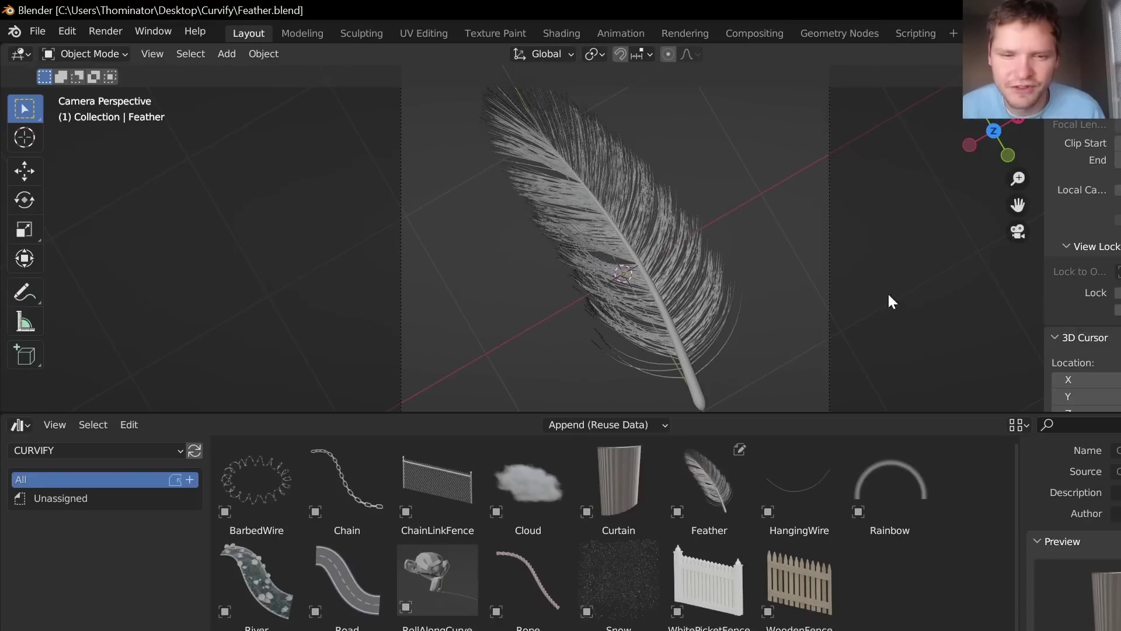
# - View the feather from above in the layout, and examine its entire geometry node tree
pyautogui.moveTo(626, 185); pyautogui.dragTo(608, 238, button='middle')
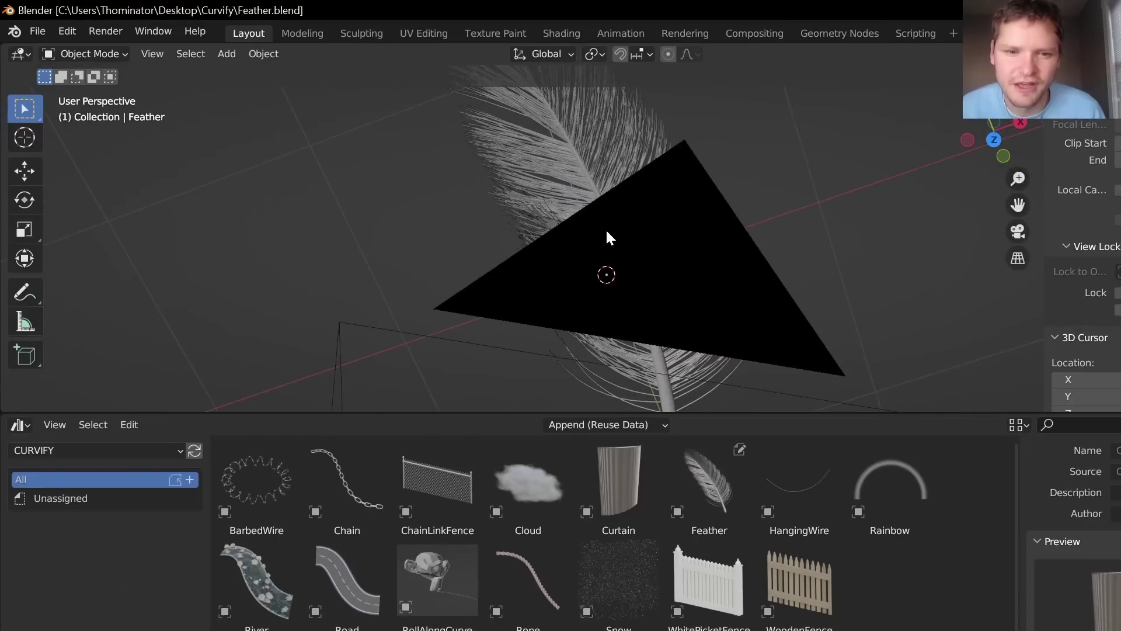
pyautogui.click(990, 143)
pyautogui.click(827, 32)
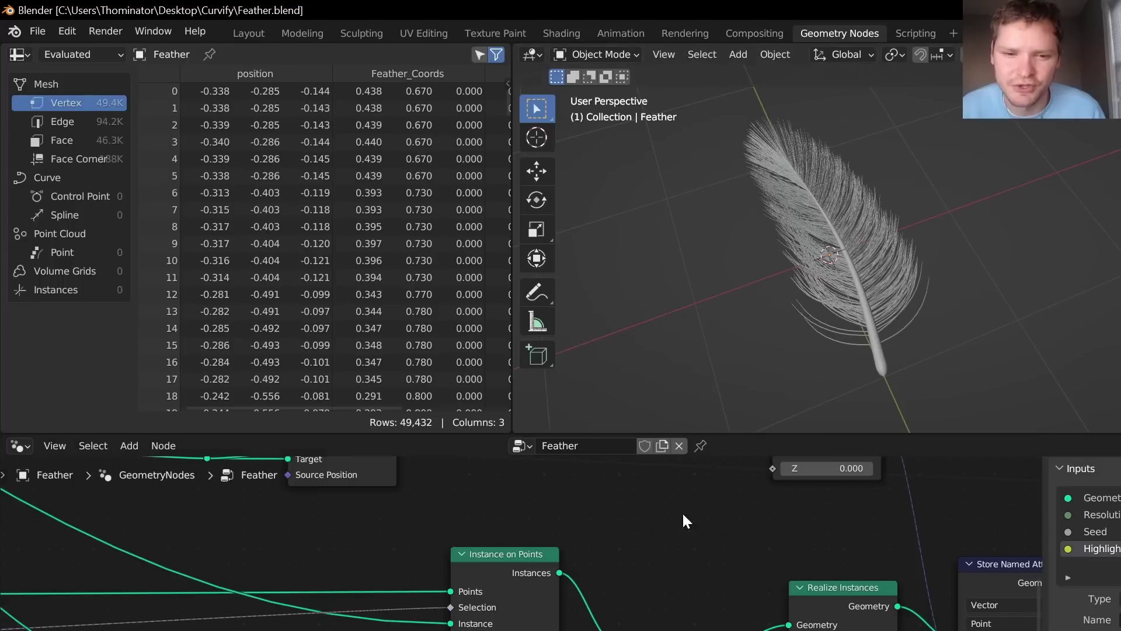
pyautogui.scroll(-13, 683, 514)
pyautogui.scroll(-8, 379, 591)
pyautogui.moveTo(328, 593); pyautogui.dragTo(595, 578, button='middle')
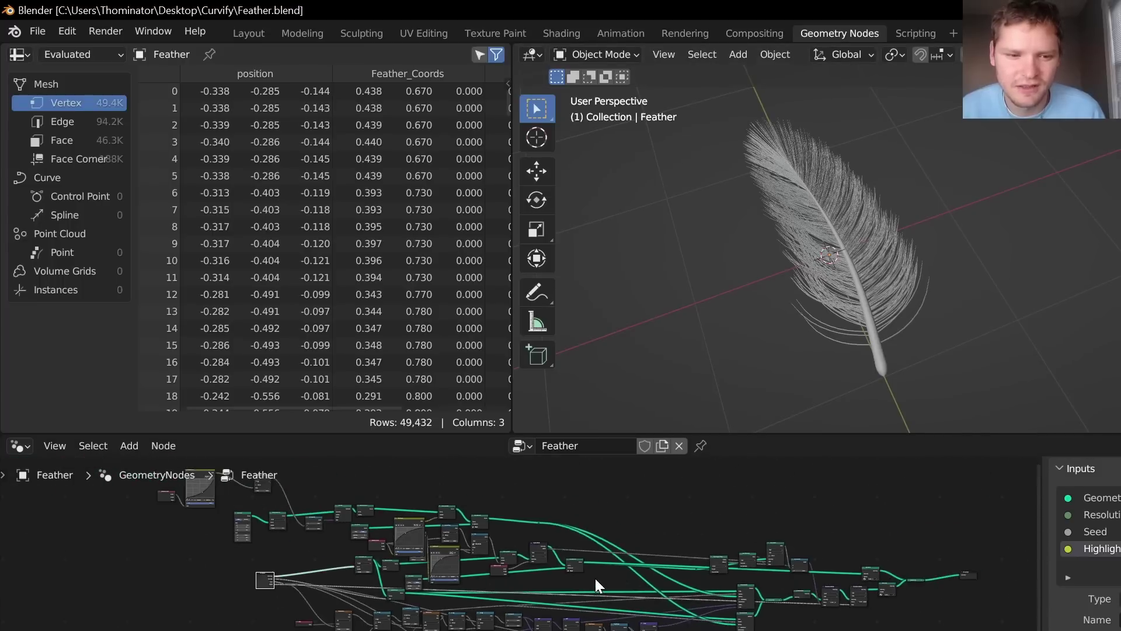
# - Return to the Layout workspace, hide the camera and show the whole feather from above in rendered shading
pyautogui.click(248, 32)
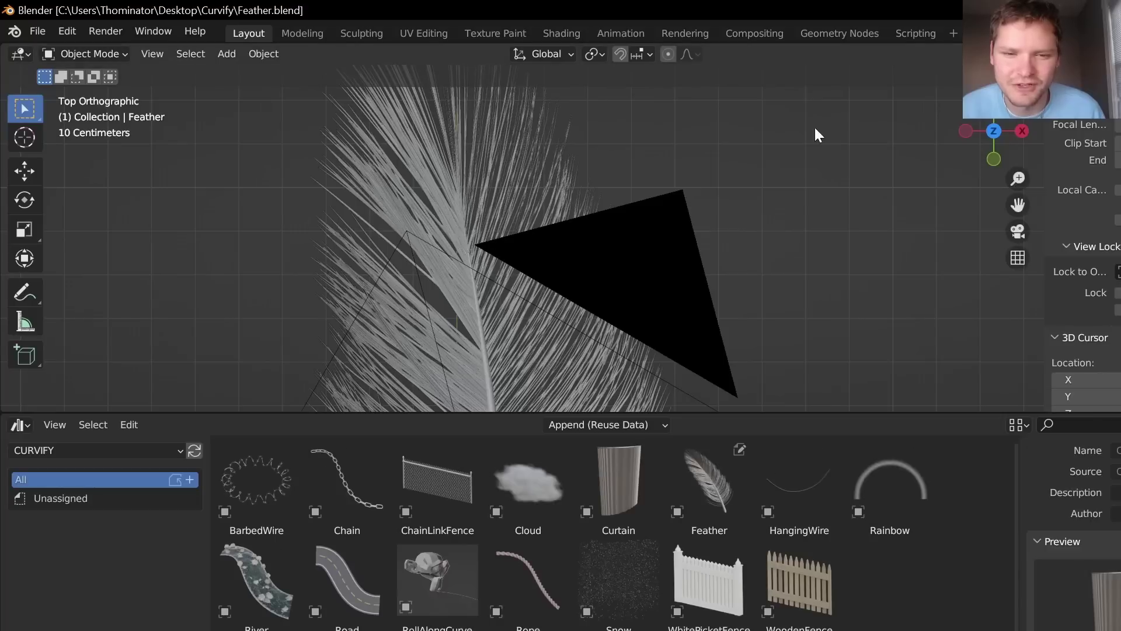
pyautogui.scroll(-6, 777, 169)
pyautogui.click(628, 253)
pyautogui.press('h')
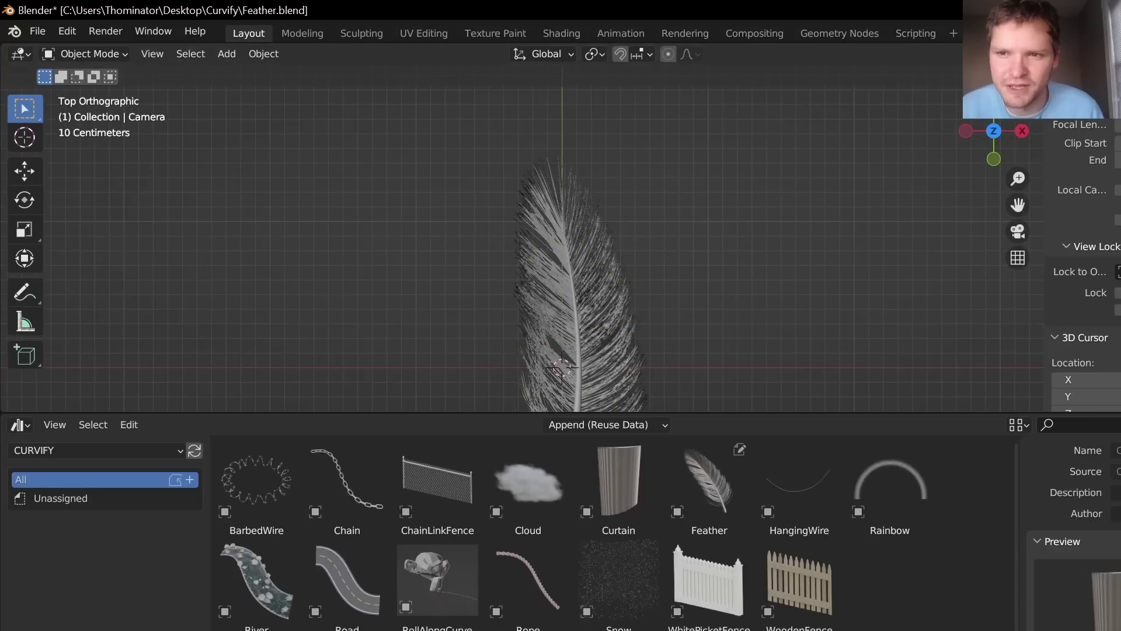
pyautogui.click(1116, 54)
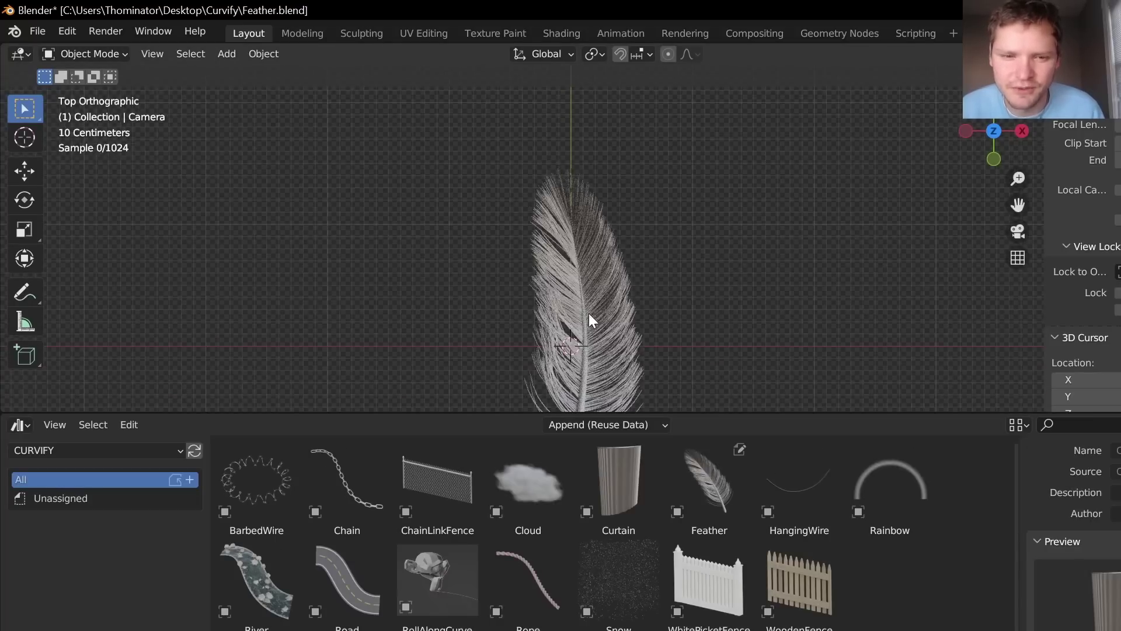
pyautogui.scroll(-2, 588, 313)
pyautogui.keyDown('shift'); pyautogui.moveTo(587, 312); pyautogui.dragTo(583, 237, button='middle'); pyautogui.keyUp('shift')
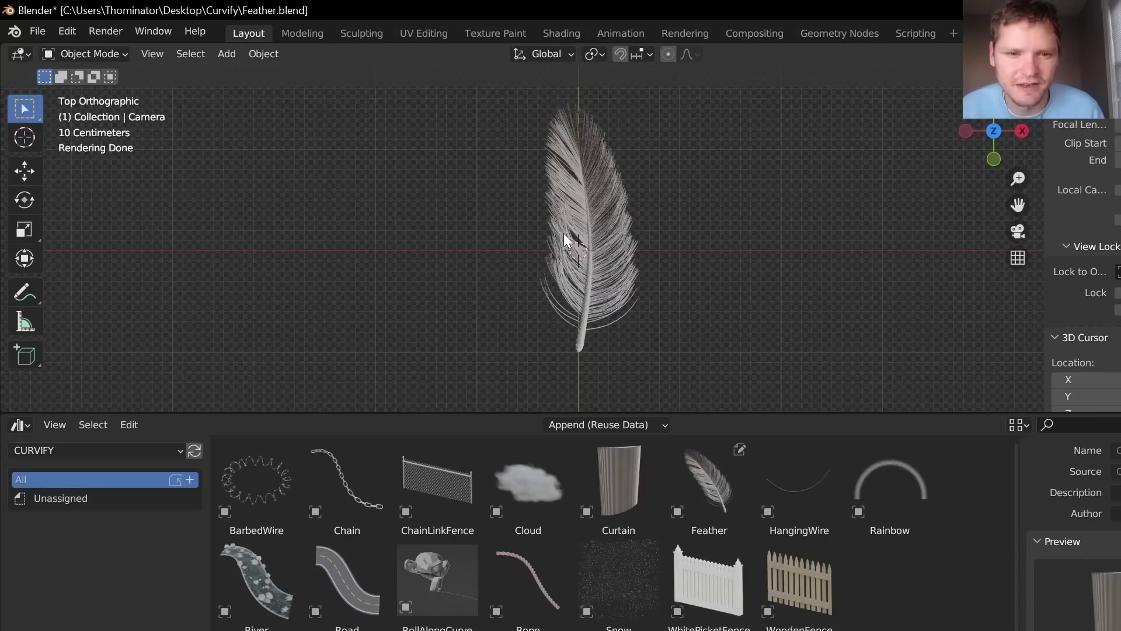
# - Draw four extra feather curves beside the original, one straight, one strongly curved, one short and one long, and return to Object Mode
pyautogui.click(566, 240)
pyautogui.press('Tab')
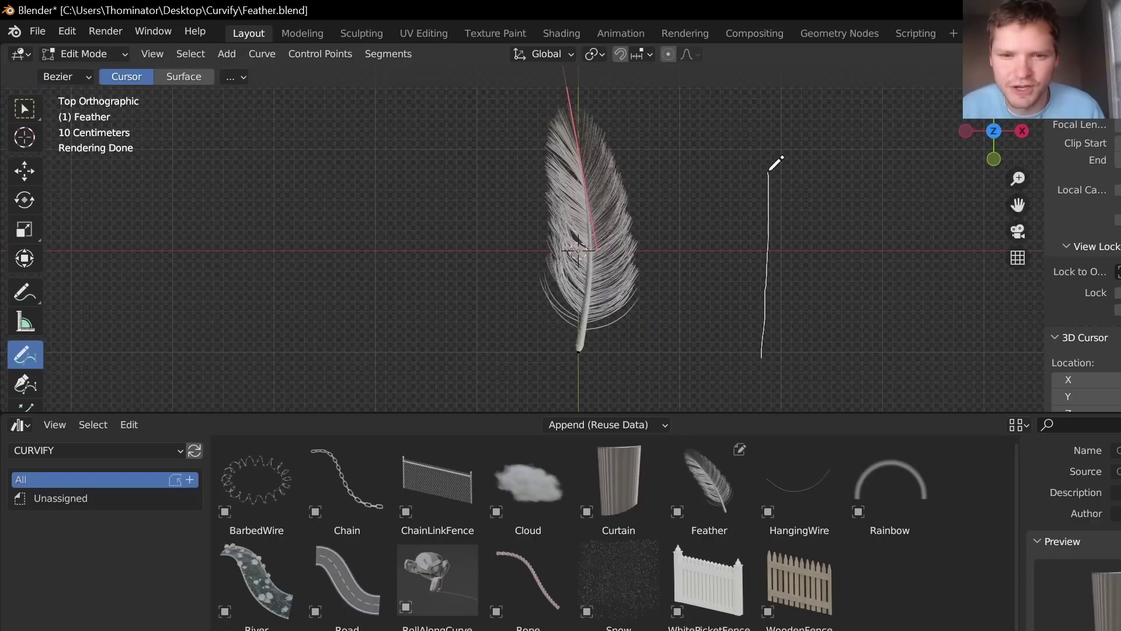
pyautogui.moveTo(769, 170); pyautogui.dragTo(768, 150)
pyautogui.moveTo(886, 119); pyautogui.dragTo(851, 124)
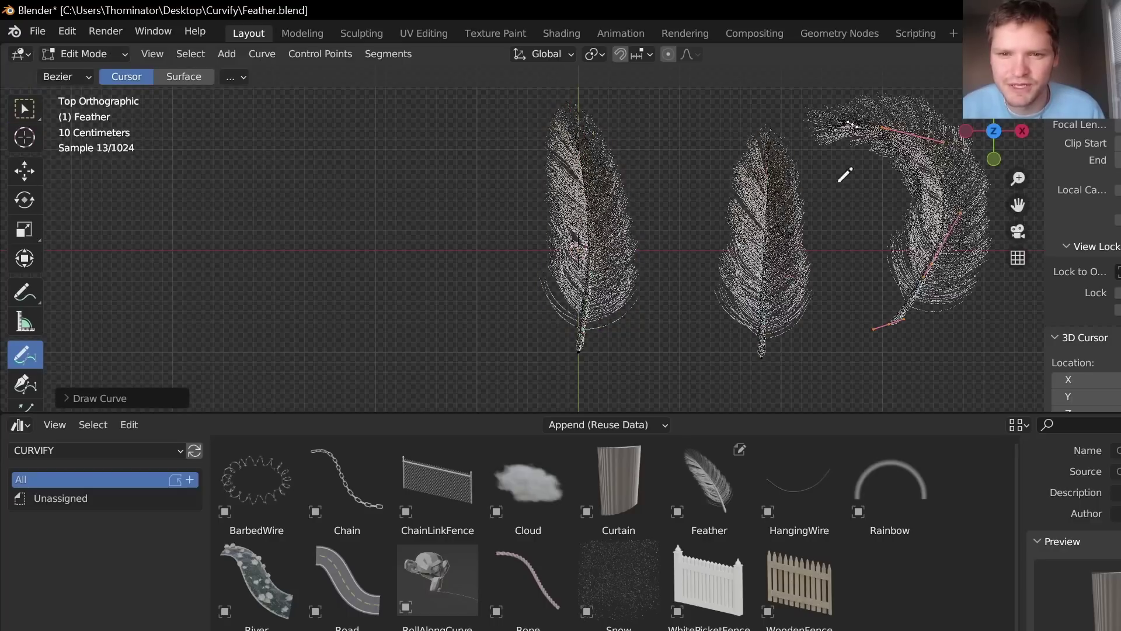
pyautogui.moveTo(407, 209); pyautogui.dragTo(404, 199)
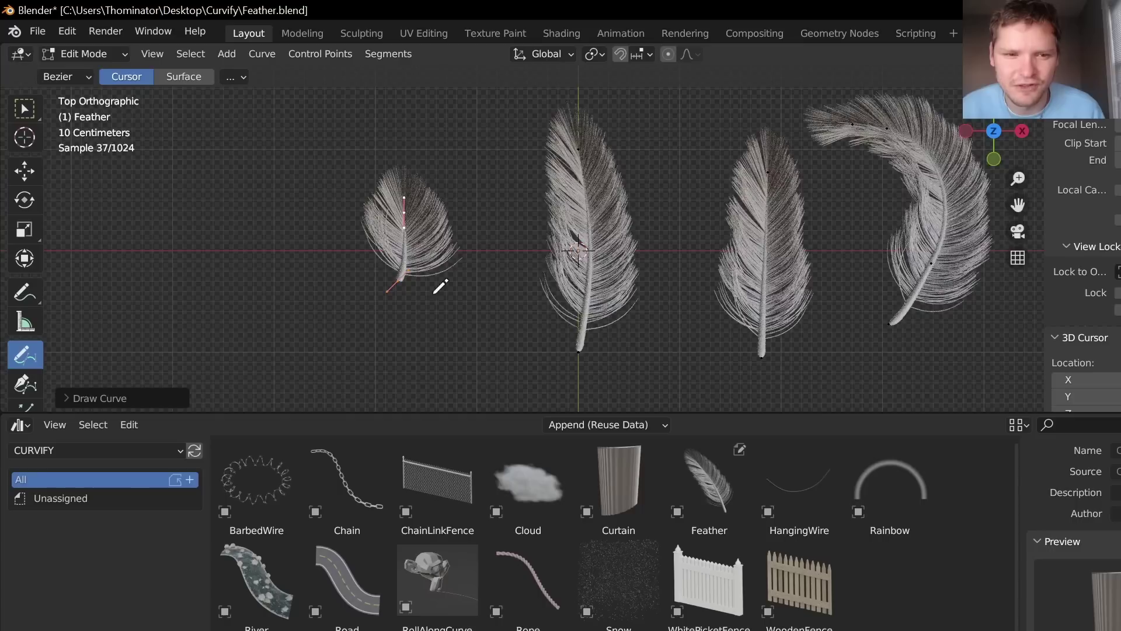
pyautogui.moveTo(503, 115); pyautogui.dragTo(501, 112)
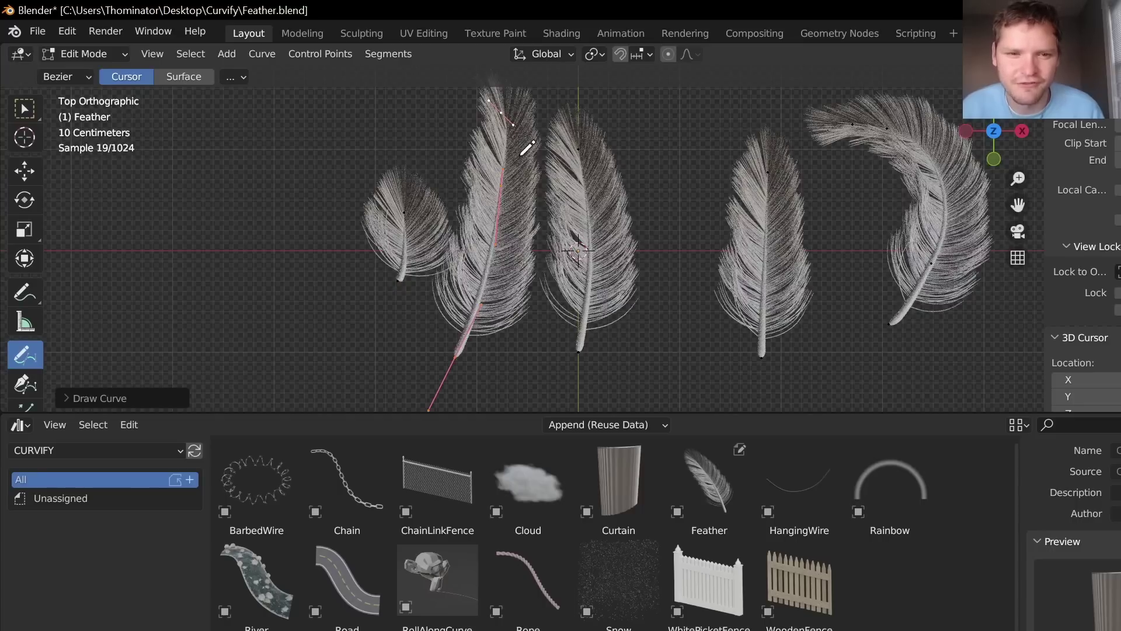
pyautogui.press('Tab')
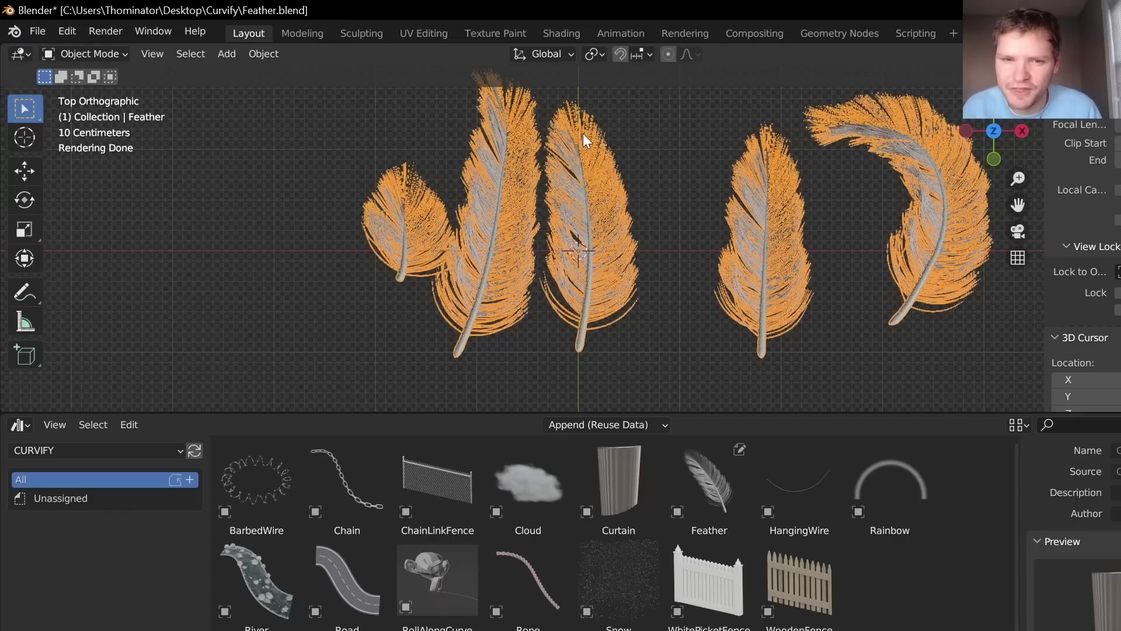
pyautogui.click(663, 123)
pyautogui.scroll(1, 849, 185)
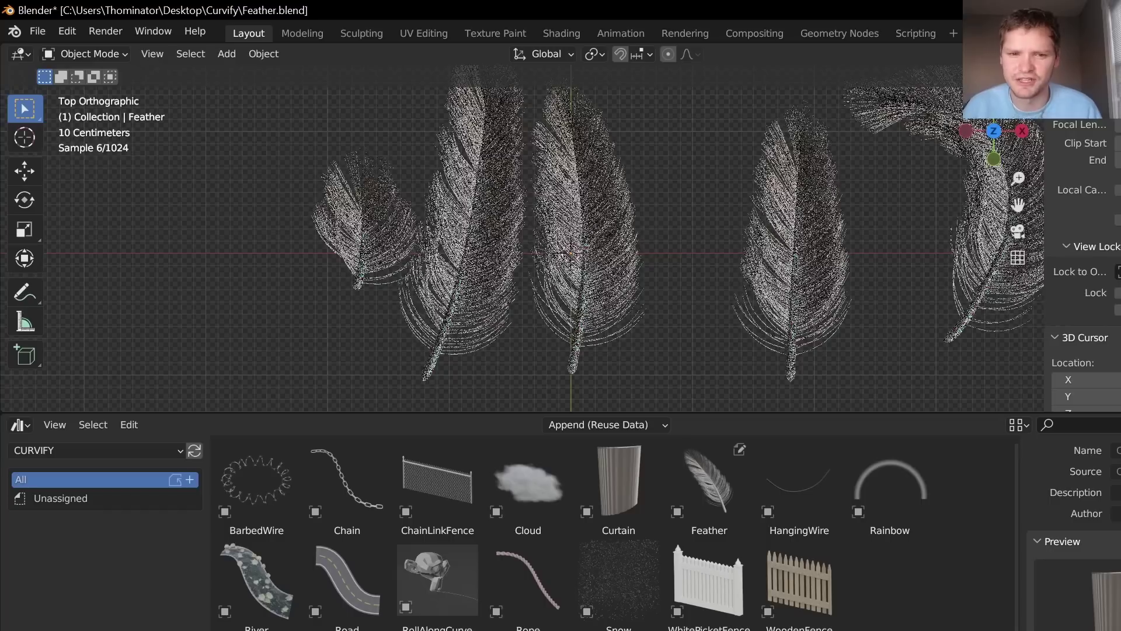
# - Open Fences.blend without saving the feather changes and set the viewport to rendered shading
pyautogui.click(46, 31)
pyautogui.click(58, 71)
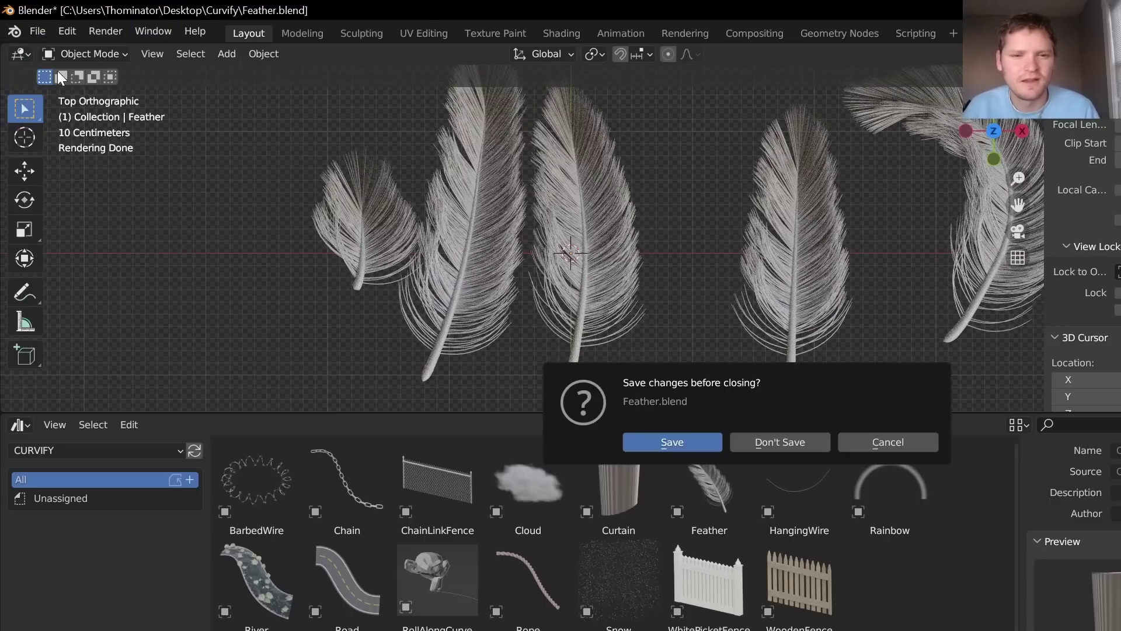
pyautogui.click(798, 441)
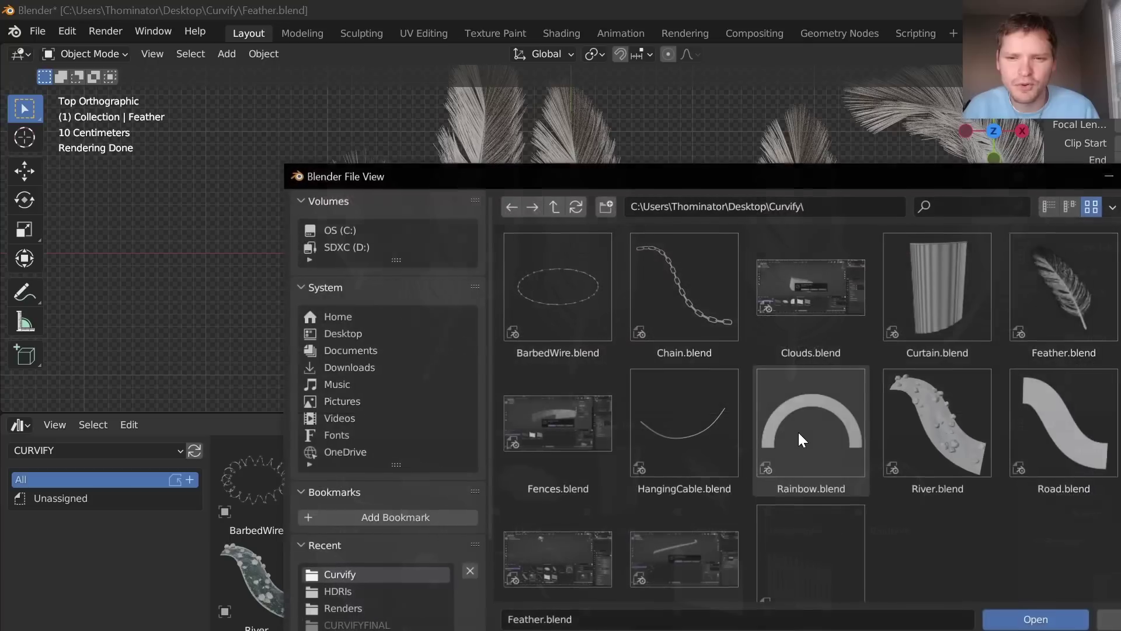
pyautogui.doubleClick(575, 424)
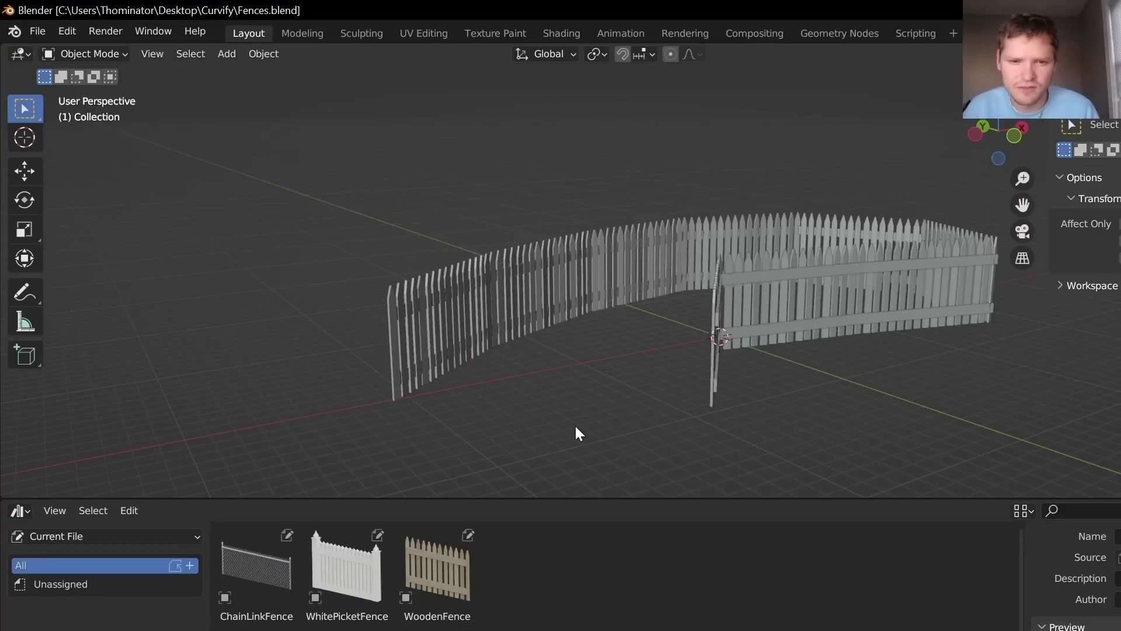
pyautogui.moveTo(788, 237); pyautogui.dragTo(773, 255, button='middle')
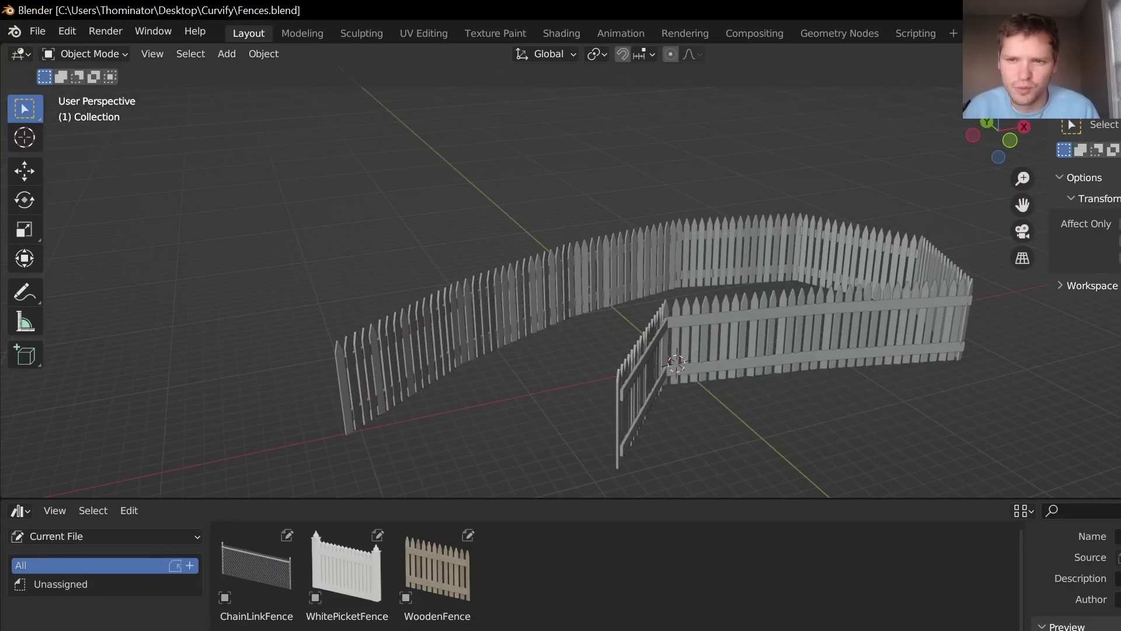
pyautogui.click(1112, 53)
# - Extend the wooden fence's curve from its front end in top view, rotate the new end point and return to Object Mode
pyautogui.click(772, 316)
pyautogui.press('Tab')
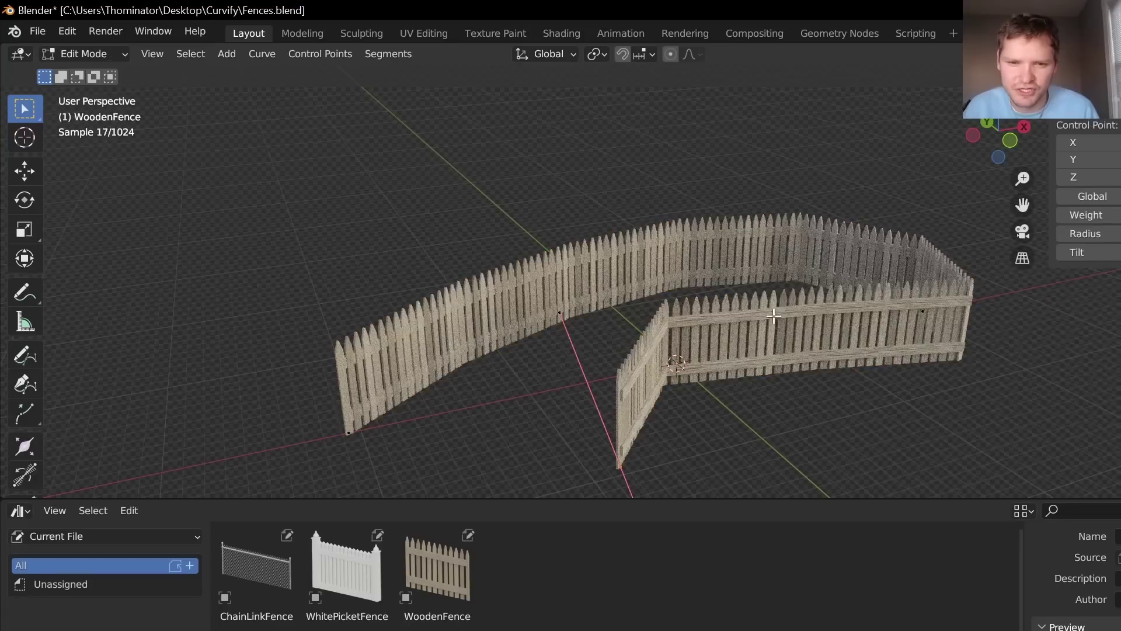
pyautogui.click(998, 107)
pyautogui.scroll(-1, 734, 237)
pyautogui.keyDown('shift'); pyautogui.moveTo(628, 300); pyautogui.dragTo(749, 133, button='middle'); pyautogui.keyUp('shift')
pyautogui.press('g')
pyautogui.click(475, 267)
pyautogui.press('r')
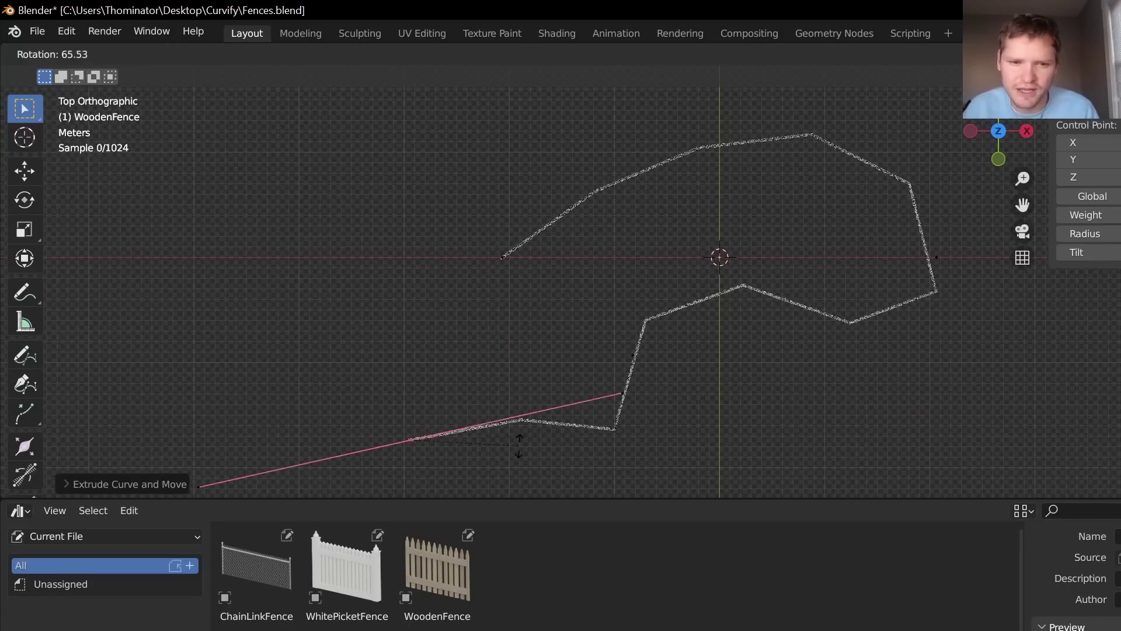
pyautogui.click(420, 452)
pyautogui.moveTo(419, 452); pyautogui.dragTo(678, 247, button='middle')
pyautogui.press('Tab')
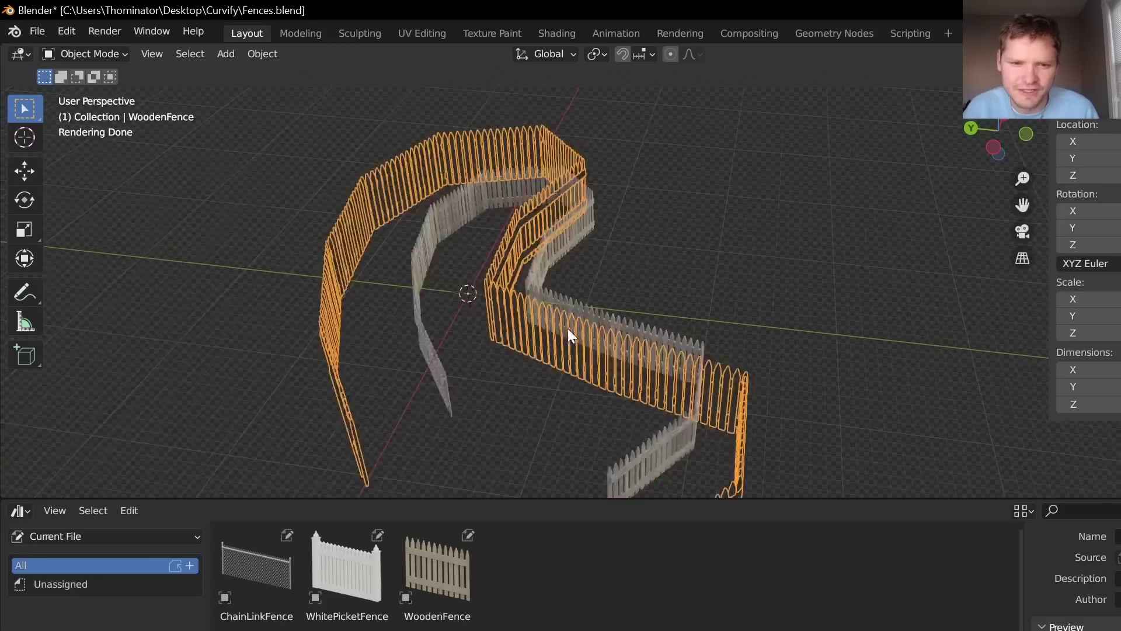
pyautogui.scroll(3, 584, 306)
pyautogui.moveTo(583, 306); pyautogui.dragTo(444, 261, button='middle')
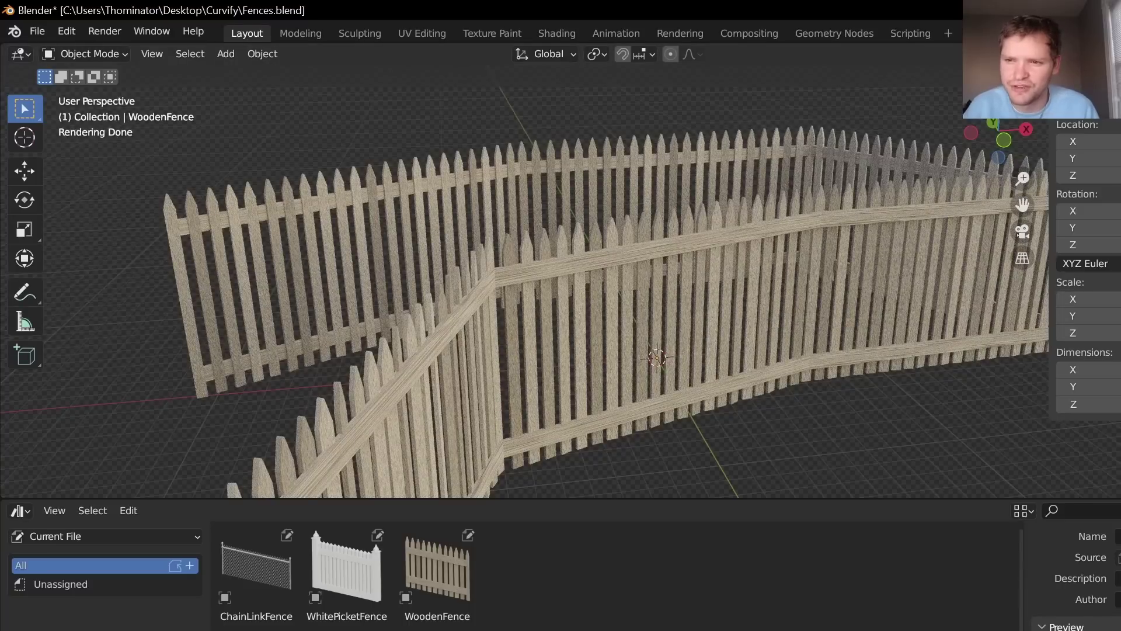
# - Hide the wooden fence and show the white picket fence as the active object
pyautogui.hotkey('ctrl', 'z')
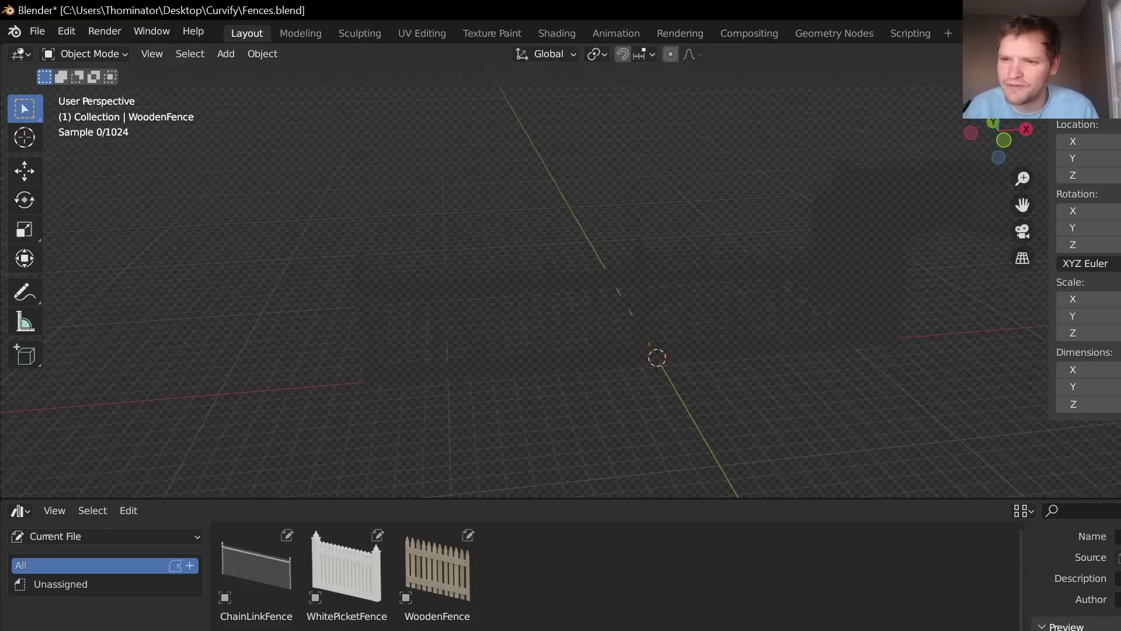
pyautogui.click(820, 247)
pyautogui.keyDown('shift'); pyautogui.moveTo(915, 285); pyautogui.dragTo(764, 273, button='middle'); pyautogui.keyUp('shift')
pyautogui.scroll(-1, 764, 274)
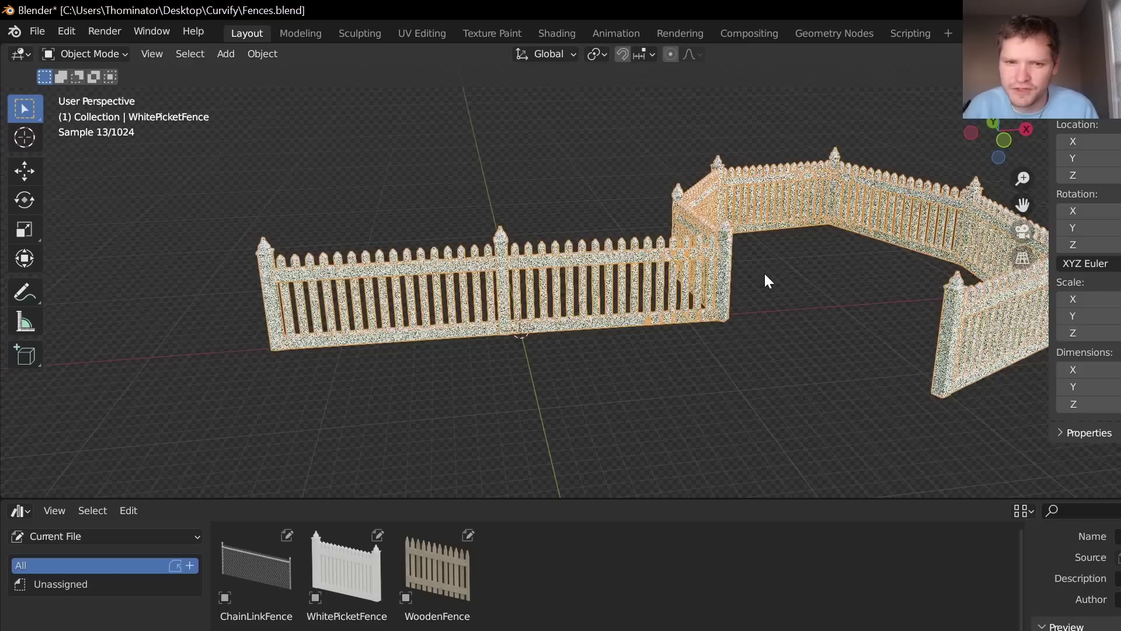
# - Extrude a new end point from the white picket fence's curve in top view, return to Object Mode and deselect the fence
pyautogui.moveTo(811, 313); pyautogui.dragTo(486, 371, button='middle')
pyautogui.press('Tab')
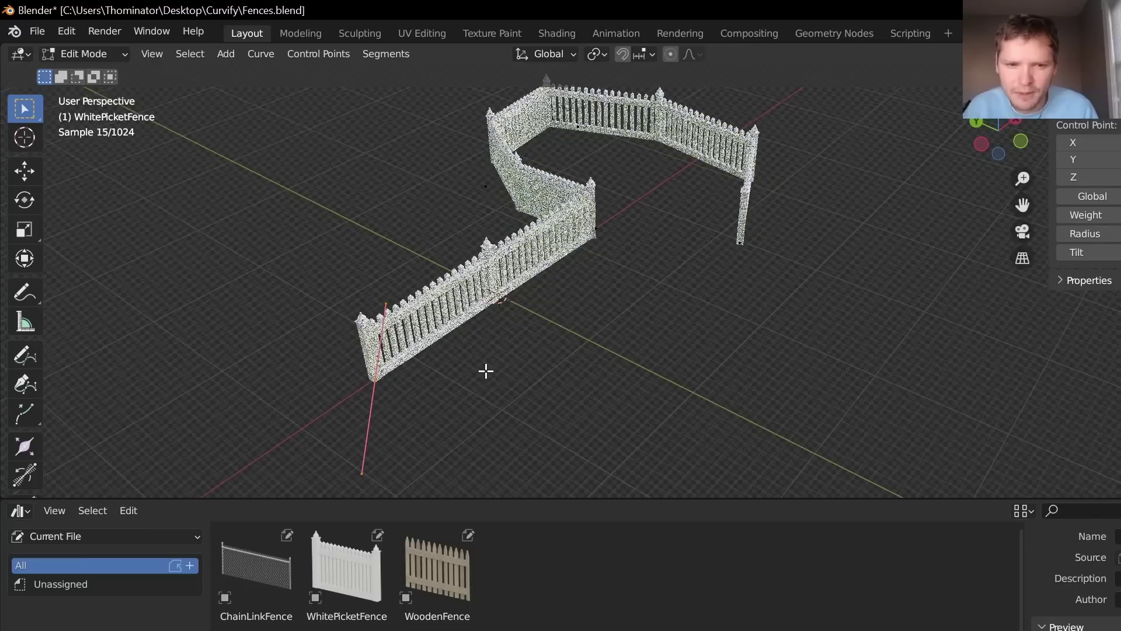
pyautogui.click(1000, 120)
pyautogui.press('e')
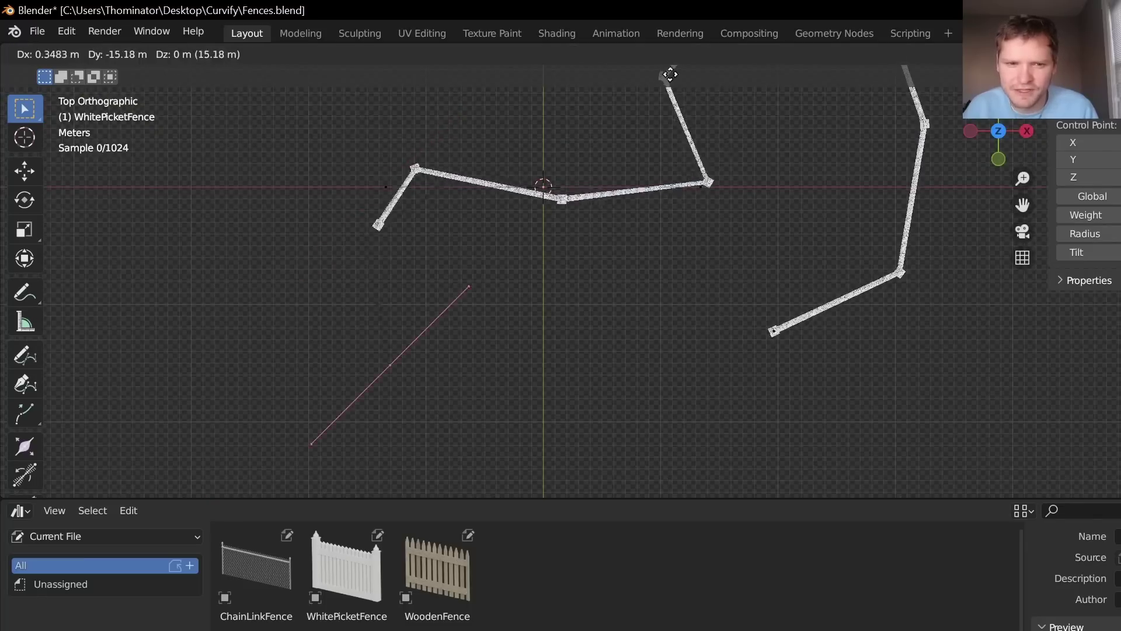
pyautogui.click(696, 148)
pyautogui.press('Tab')
pyautogui.moveTo(682, 239); pyautogui.dragTo(686, 117, button='middle')
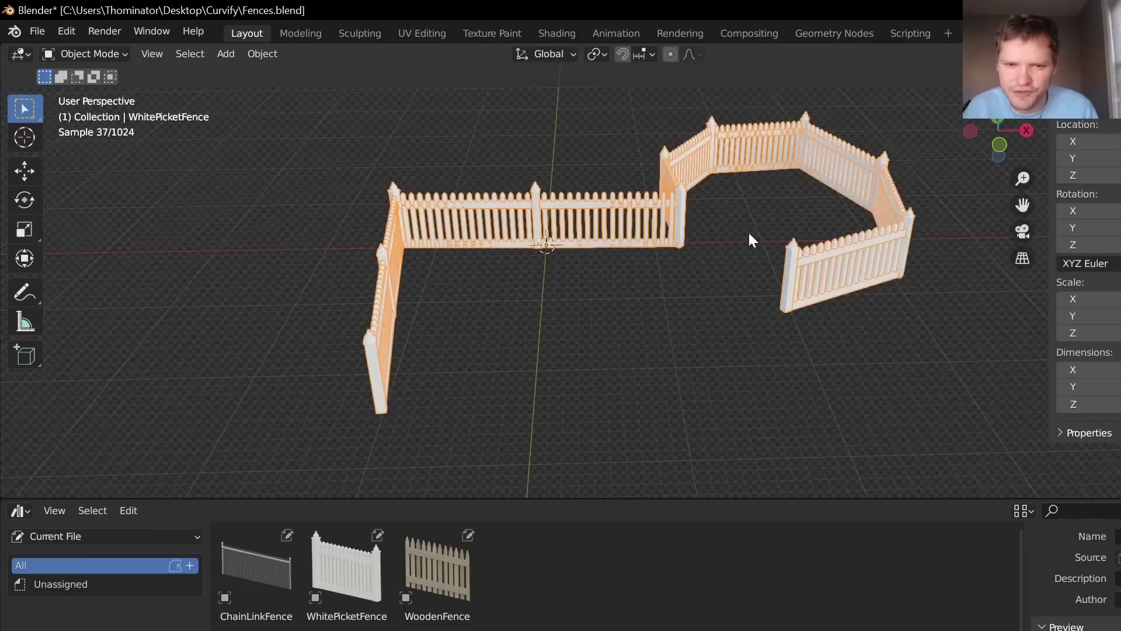
pyautogui.click(709, 219)
# - Widen the spacing between the white picket fence's posts and increase the fence's height
pyautogui.scroll(1, 709, 218)
pyautogui.hotkey('ctrl', 'z')
pyautogui.hotkey('ctrl', 'z')
pyautogui.hotkey('ctrl', 'z')
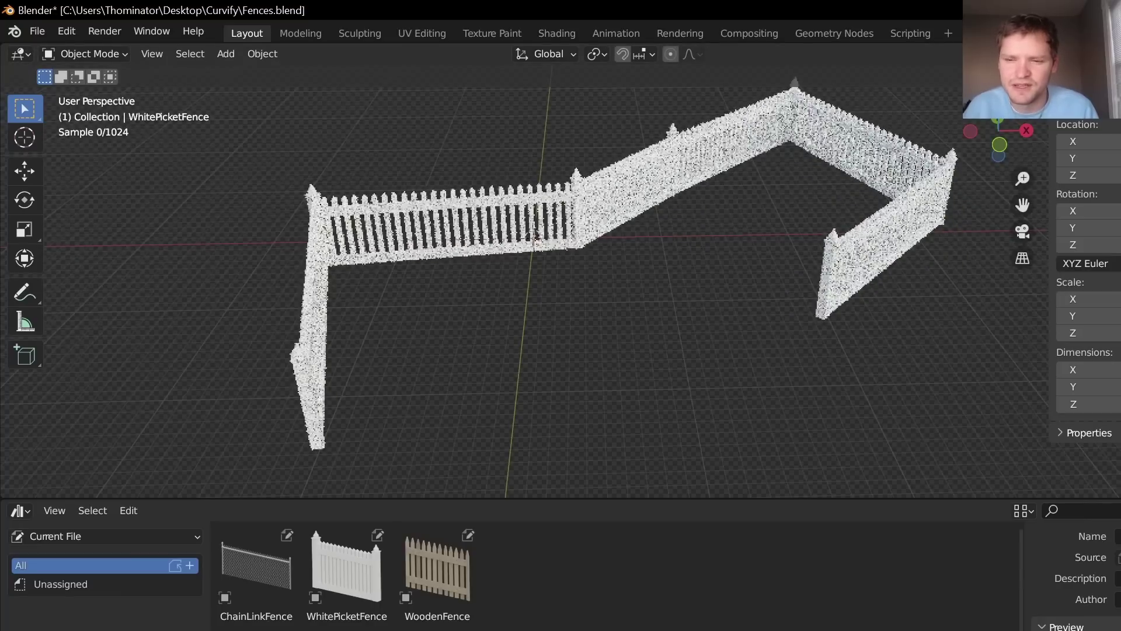
pyautogui.hotkey('ctrl', 'z')
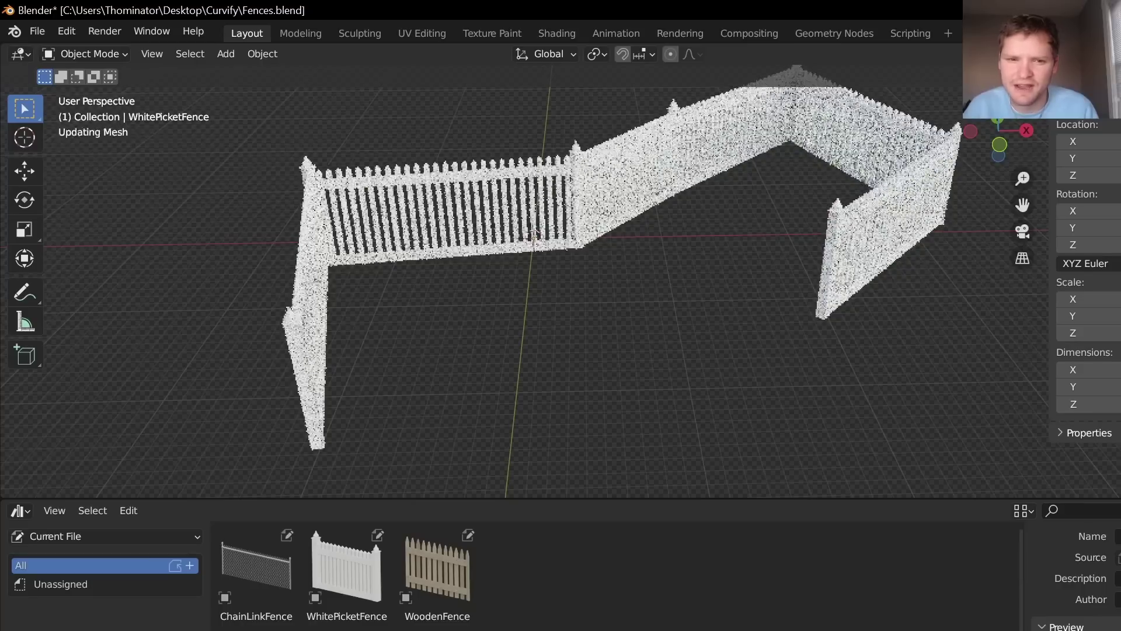
# - Open HangingCable.blend without saving the fence changes and close the extra image editor window
pyautogui.click(38, 32)
pyautogui.hotkey('ctrl', 'q')
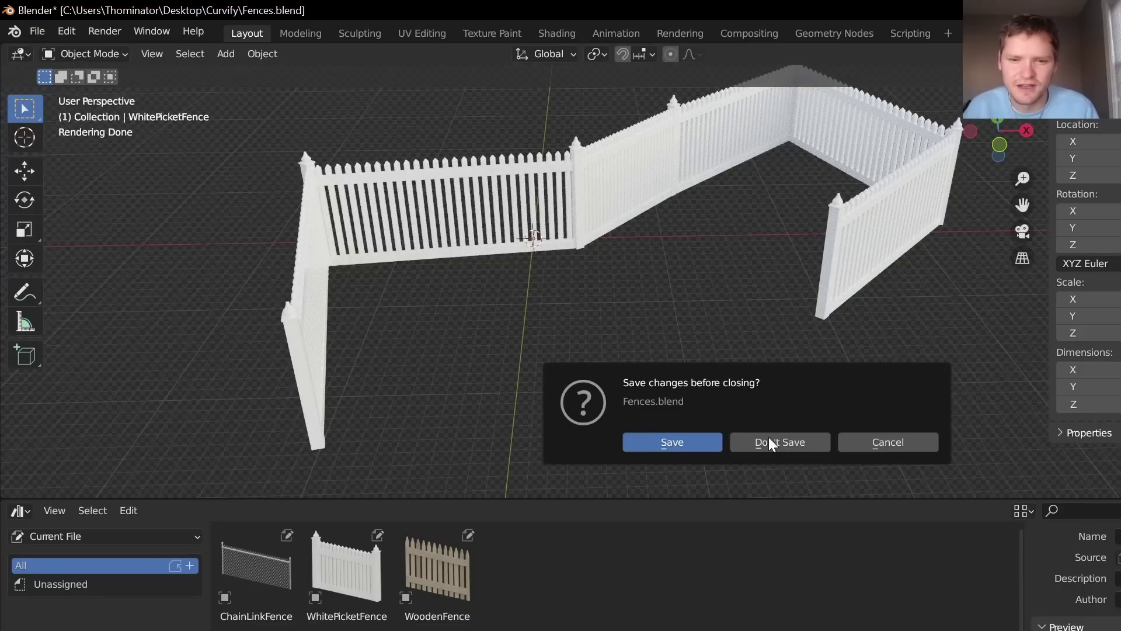
pyautogui.click(797, 442)
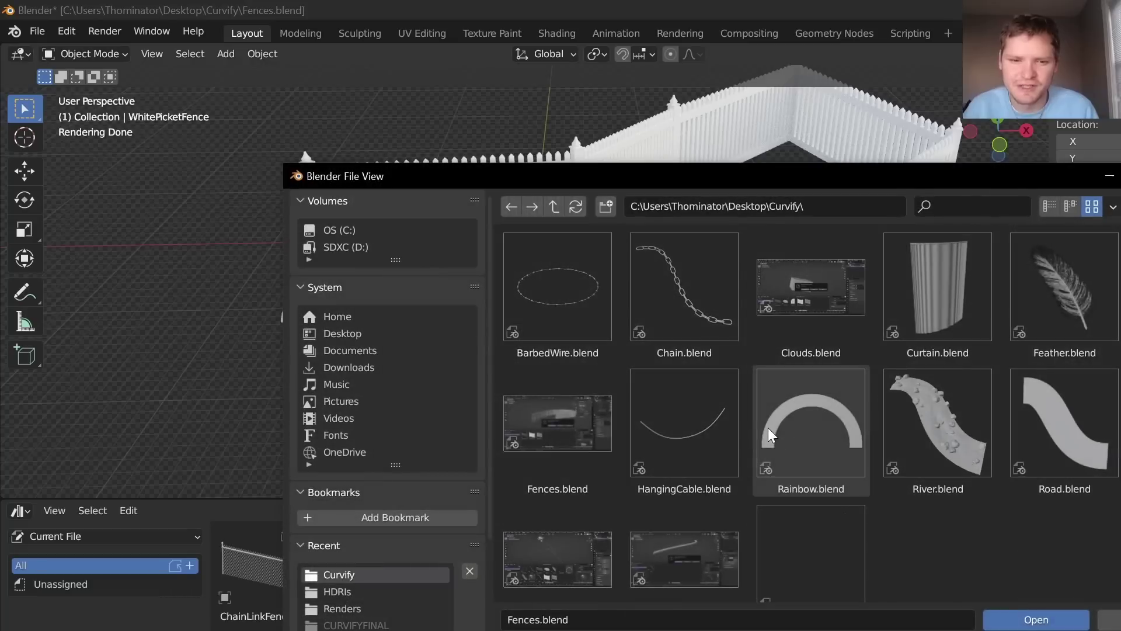
pyautogui.doubleClick(693, 425)
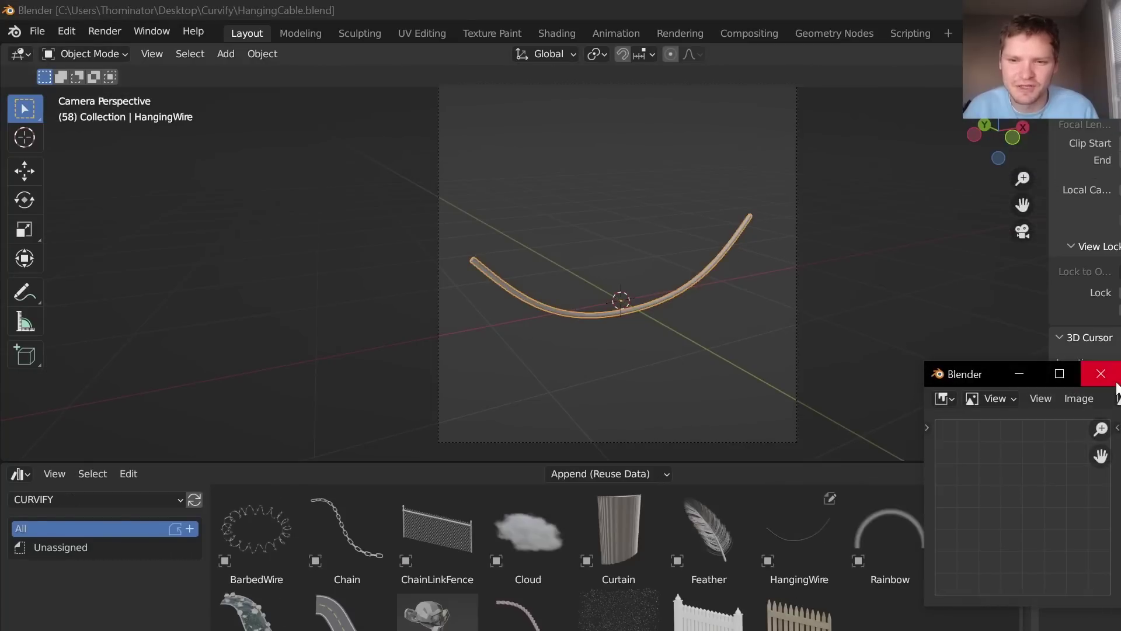
pyautogui.click(1100, 373)
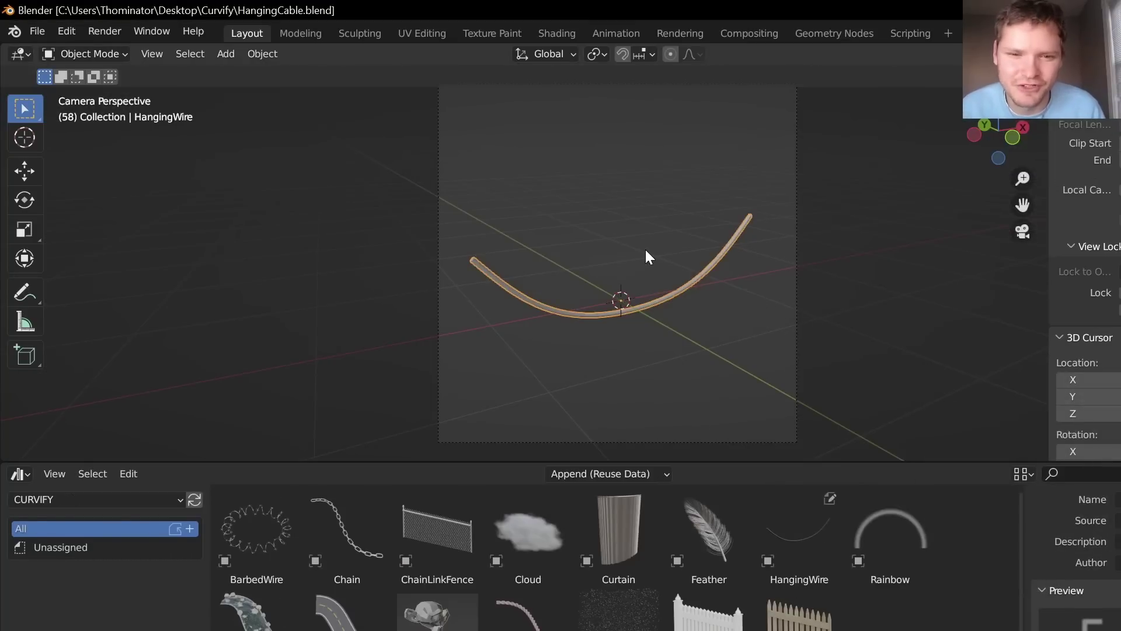
# - Switch the viewport to rendered shading, deselect the hanging cable and play the animation
pyautogui.press('z')
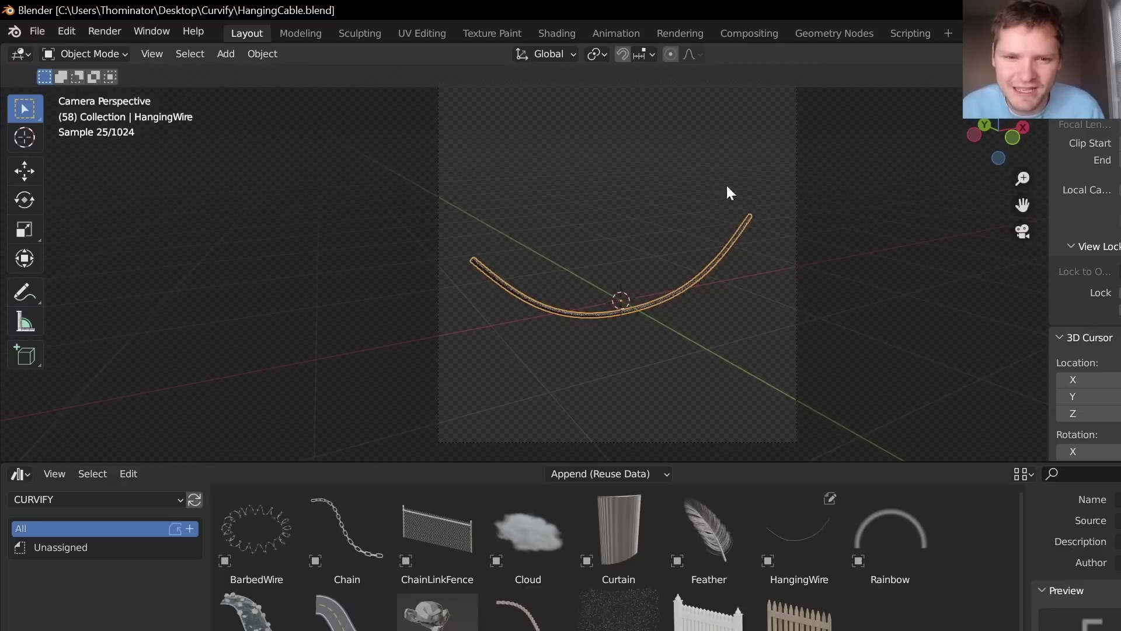
pyautogui.click(712, 176)
pyautogui.press('space')
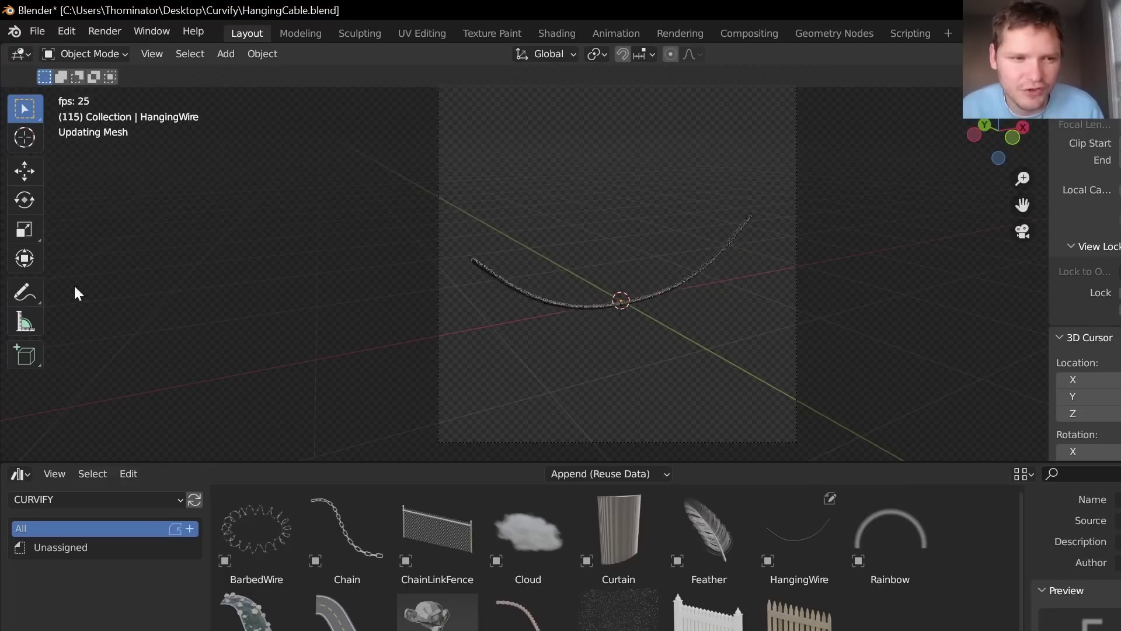
# - Draw six more hanging cables around the original with the curve Draw tool, then return to Object Mode and stop playback
pyautogui.press('Tab')
pyautogui.click(24, 354)
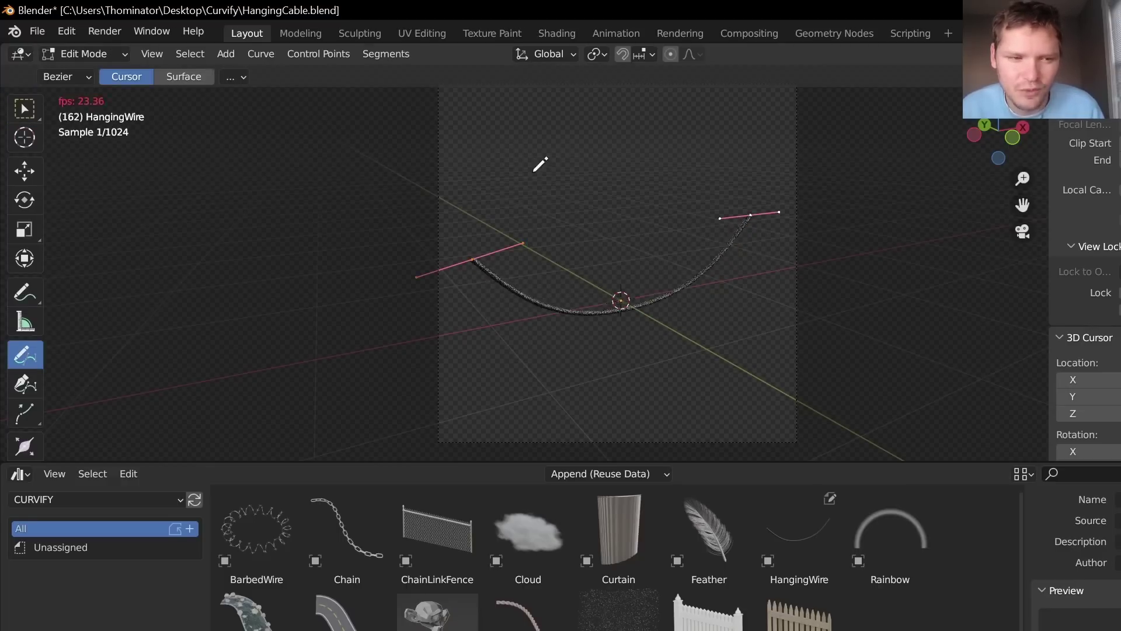
pyautogui.moveTo(382, 207); pyautogui.dragTo(783, 173)
pyautogui.moveTo(488, 392); pyautogui.dragTo(806, 341)
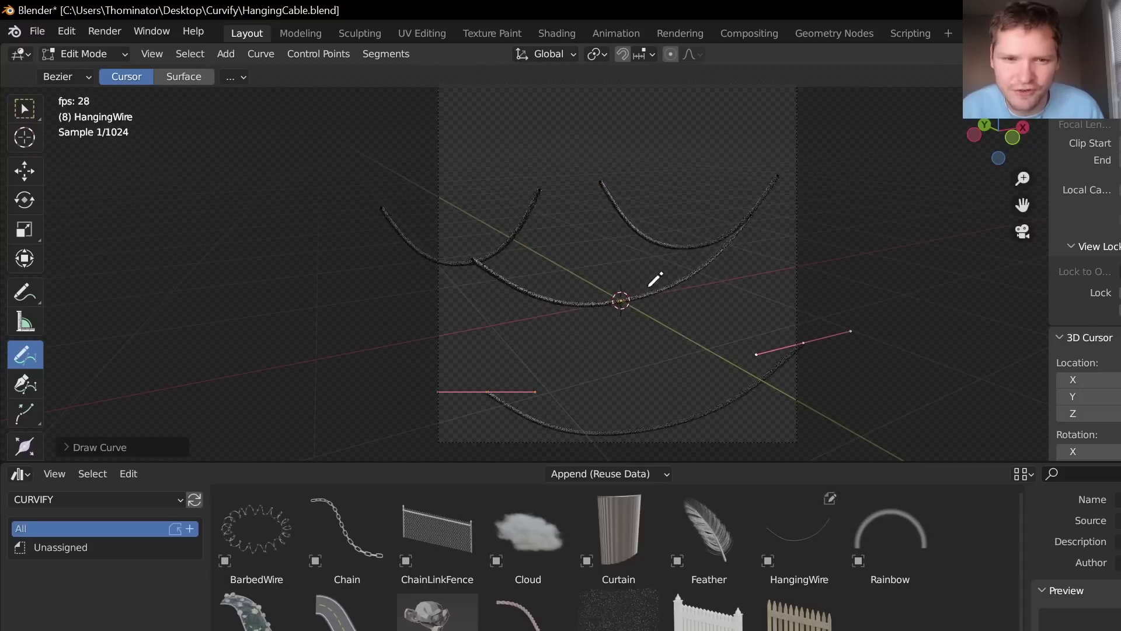
pyautogui.moveTo(516, 150); pyautogui.dragTo(723, 135)
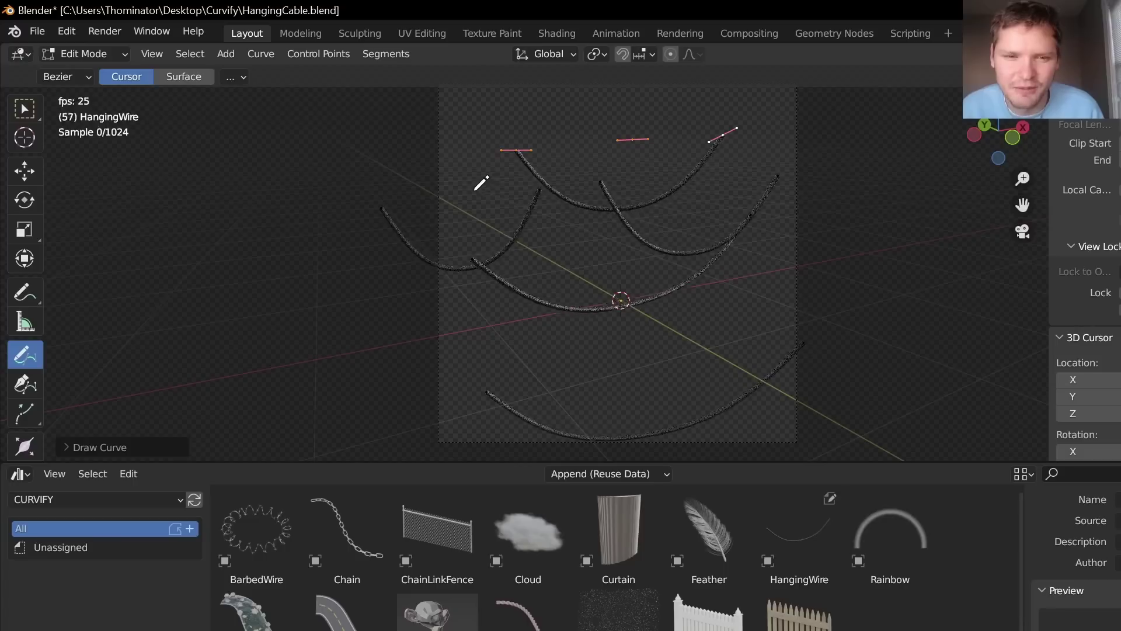
pyautogui.moveTo(473, 191); pyautogui.dragTo(664, 98)
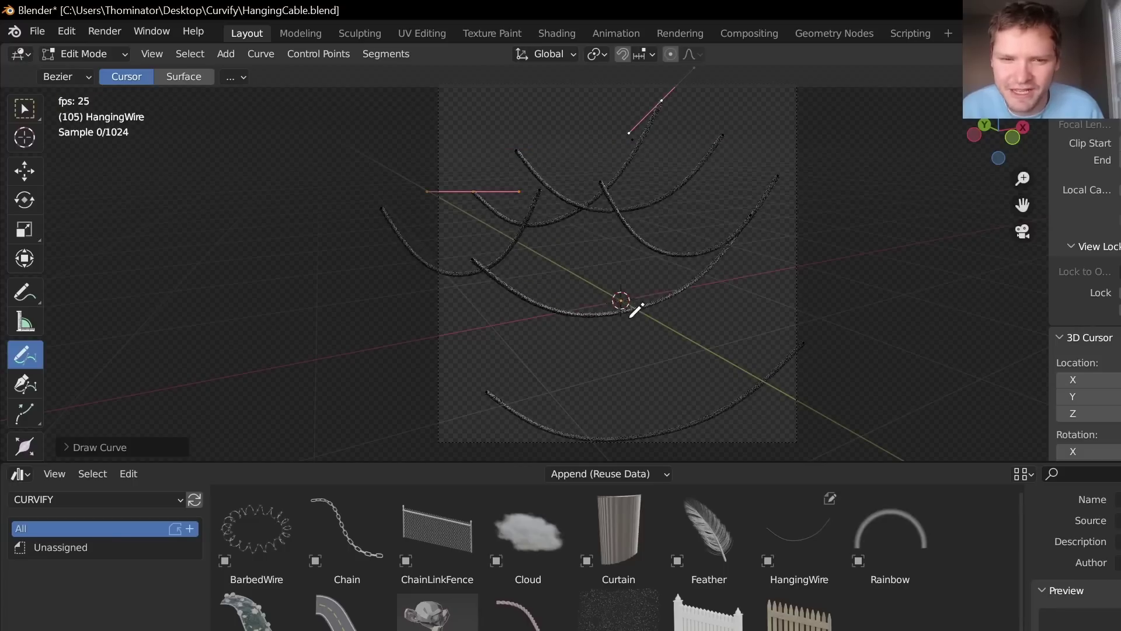
pyautogui.moveTo(537, 384); pyautogui.dragTo(794, 265)
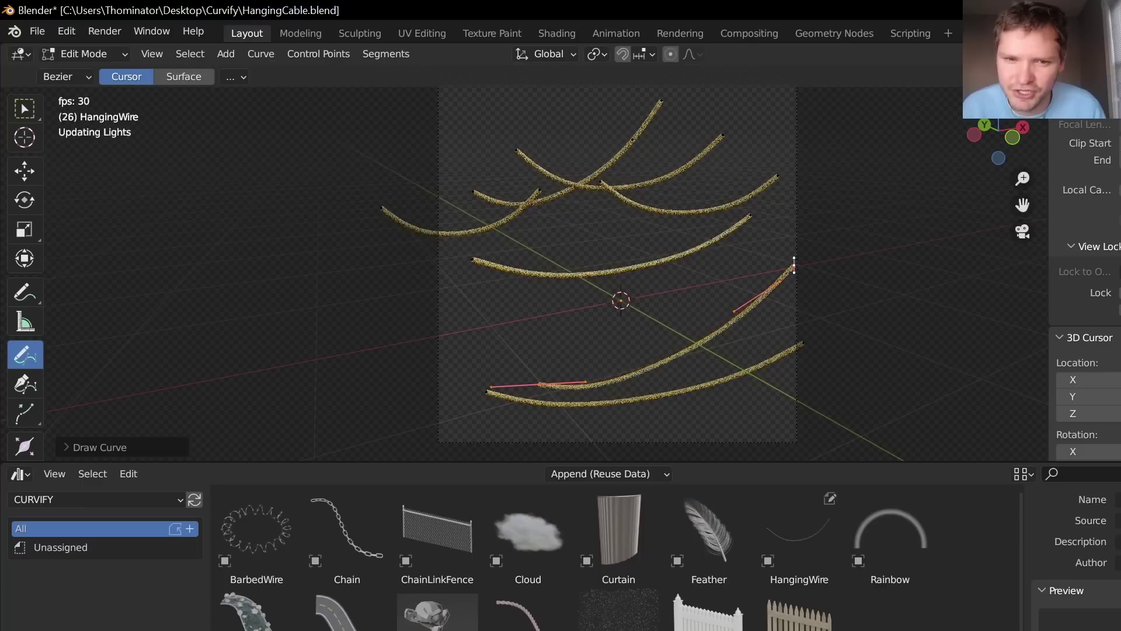
pyautogui.press('Tab')
pyautogui.press('space')
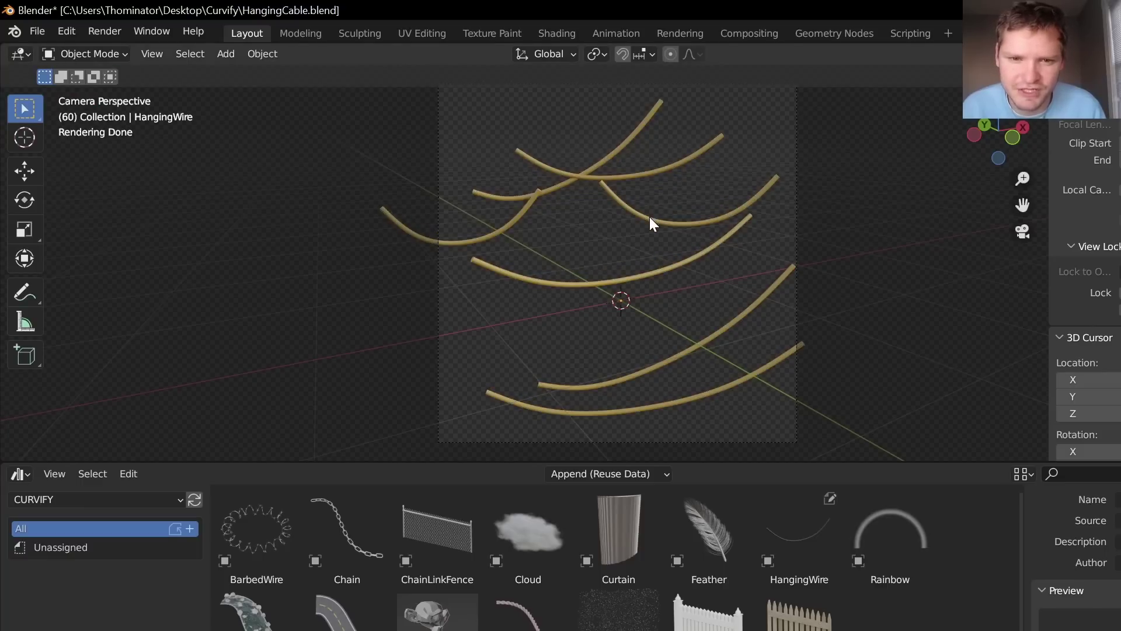
# - Duplicate the hanging cables with a small offset and undo the last thickness change on the original cables
pyautogui.hotkey('shift', 'd')
pyautogui.click(693, 237)
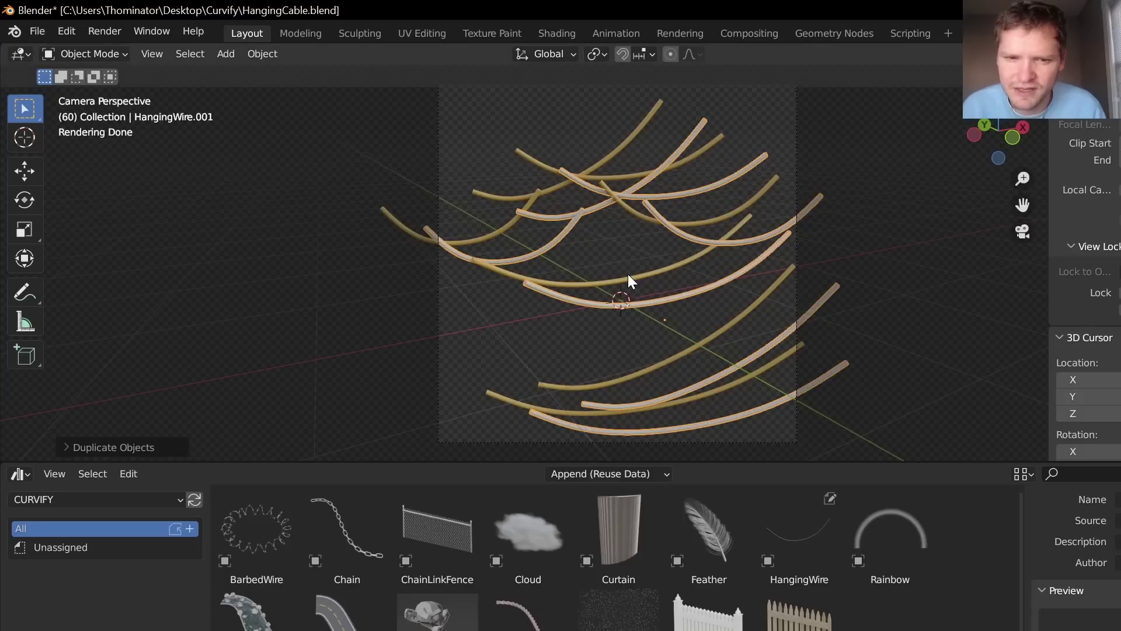
pyautogui.hotkey('ctrl', 'z')
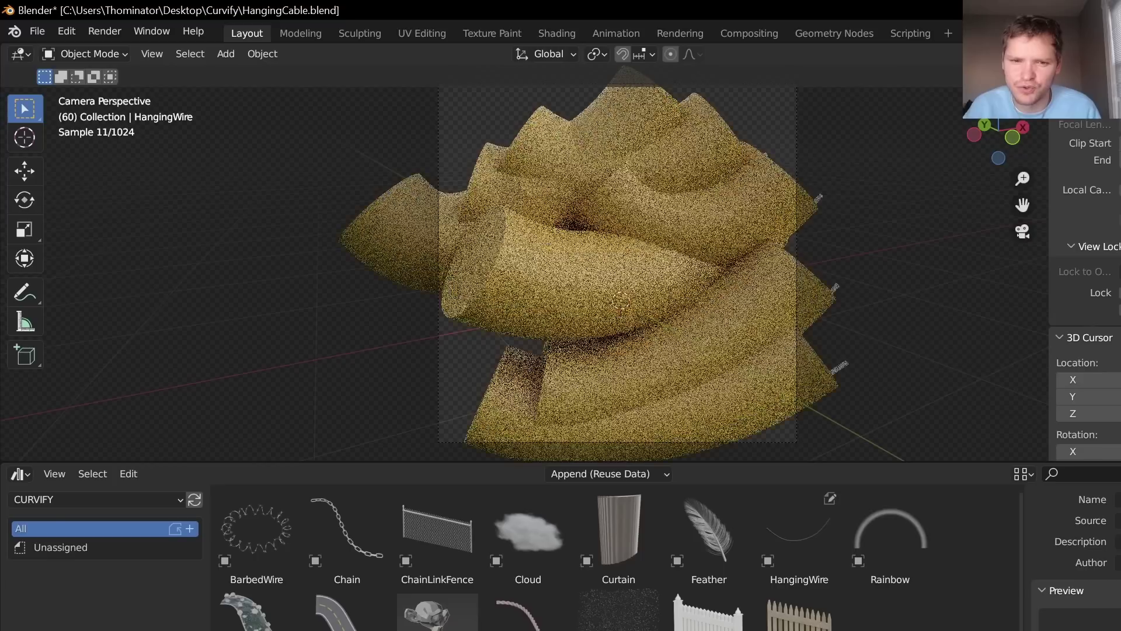
pyautogui.hotkey('ctrl', 'z')
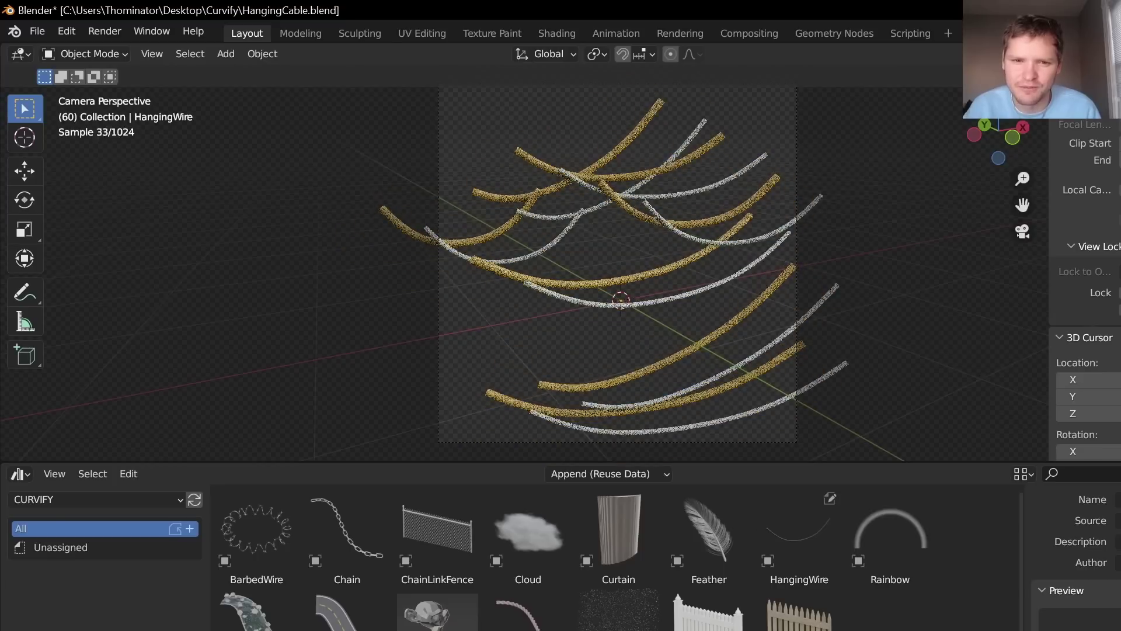
# - Open Rainbow.blend from the Curvify folder without saving the hanging cable changes
pyautogui.click(36, 31)
pyautogui.click(65, 73)
pyautogui.click(755, 443)
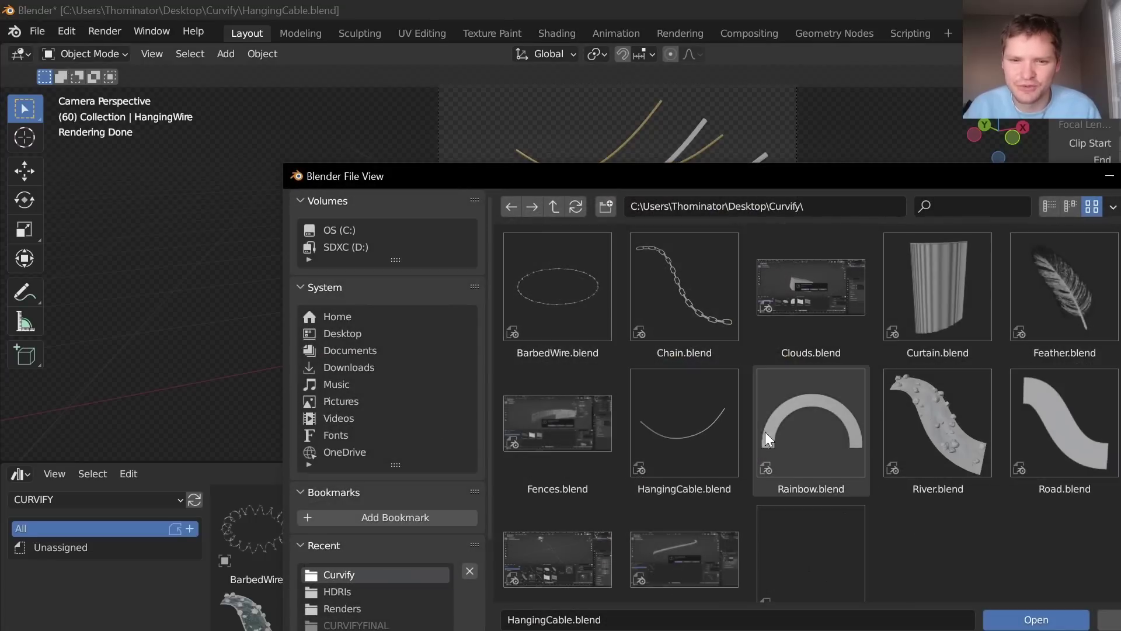
pyautogui.doubleClick(817, 431)
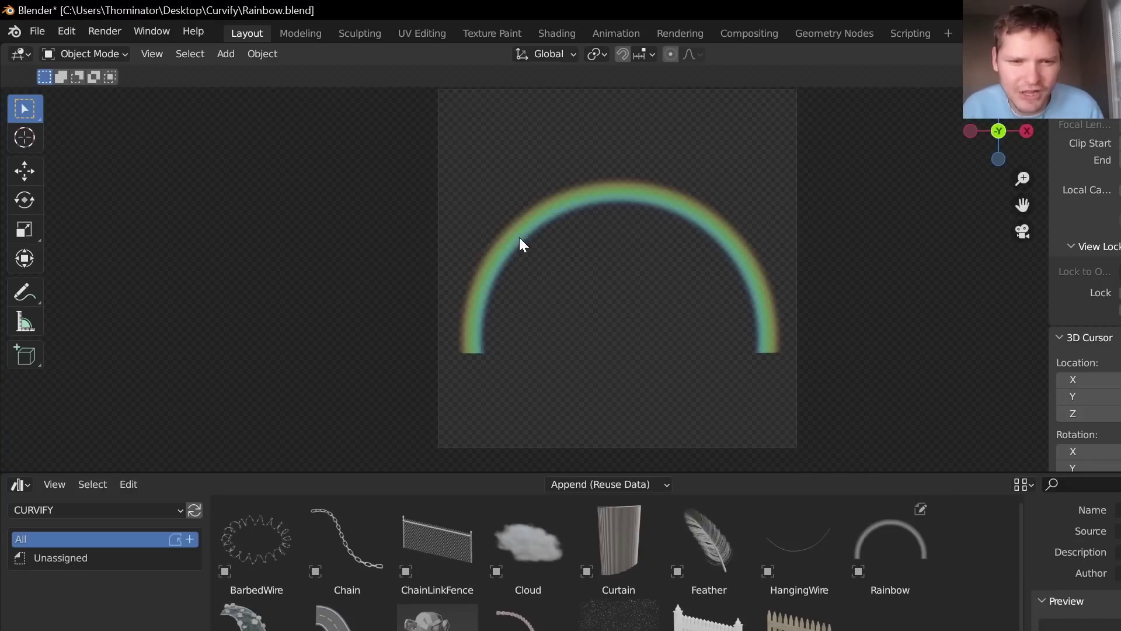
# - Draw two smaller rainbow arcs beneath the large one in Edit Mode with the curve Draw tool
pyautogui.press('Tab')
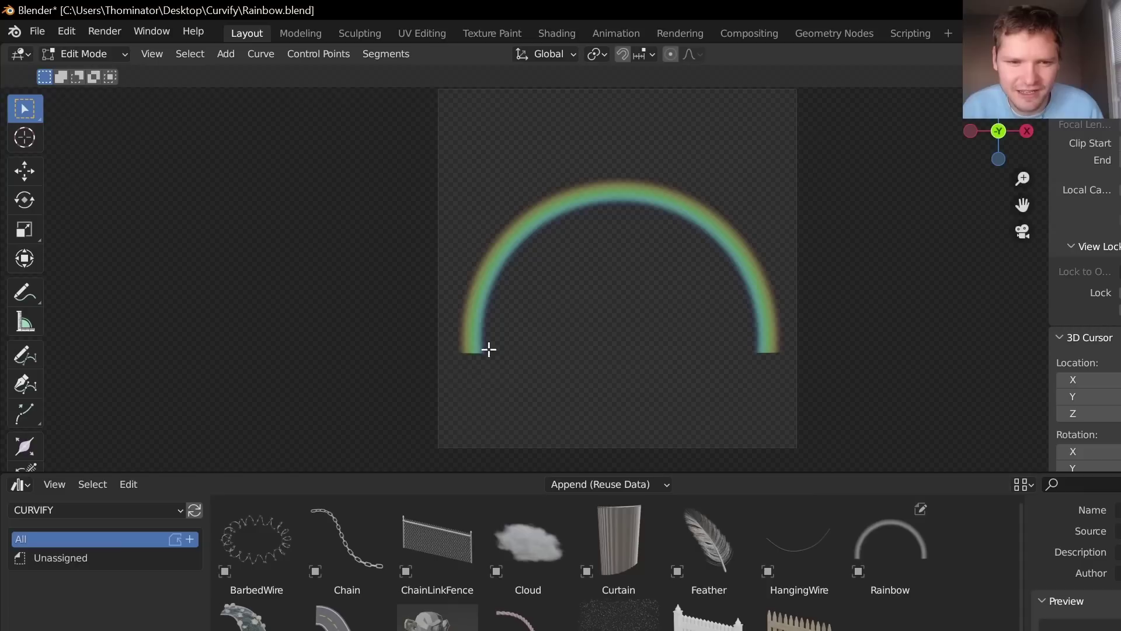
pyautogui.click(24, 357)
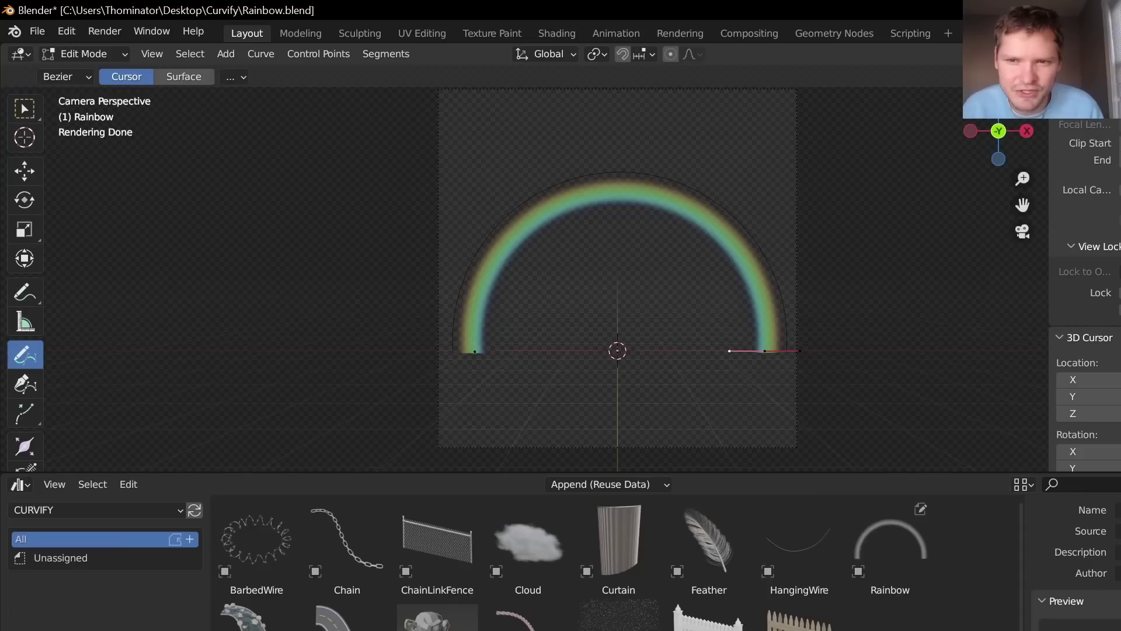
pyautogui.moveTo(519, 378); pyautogui.dragTo(677, 376)
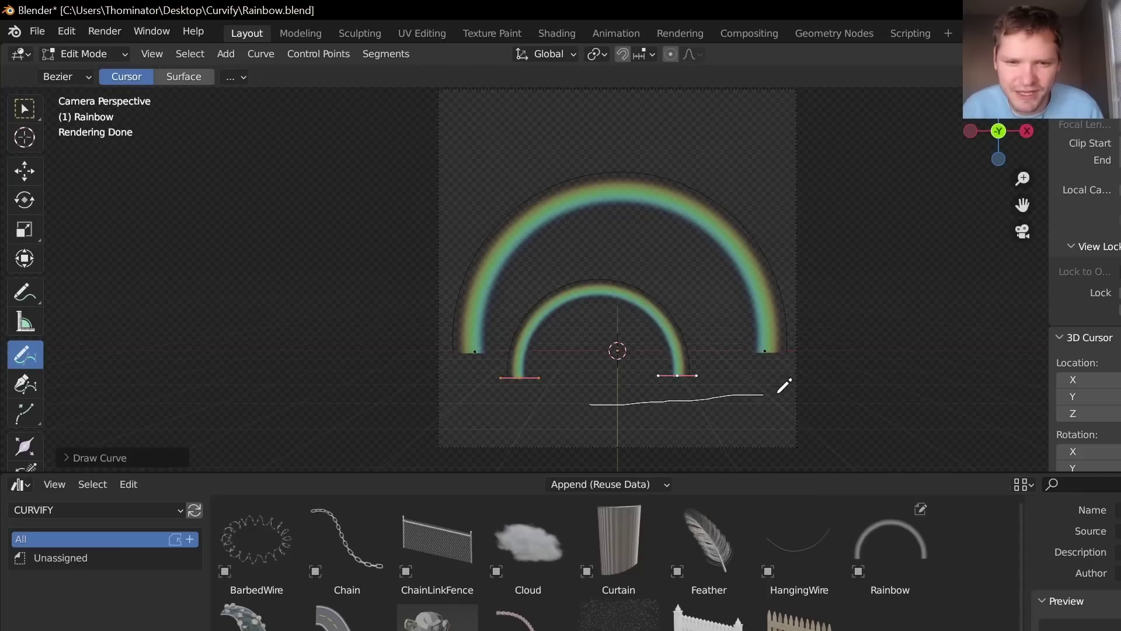
pyautogui.moveTo(778, 393); pyautogui.dragTo(780, 394)
# - Draw two more rainbow arcs beside the existing ones from an angled perspective view
pyautogui.moveTo(711, 338); pyautogui.dragTo(803, 353, button='middle')
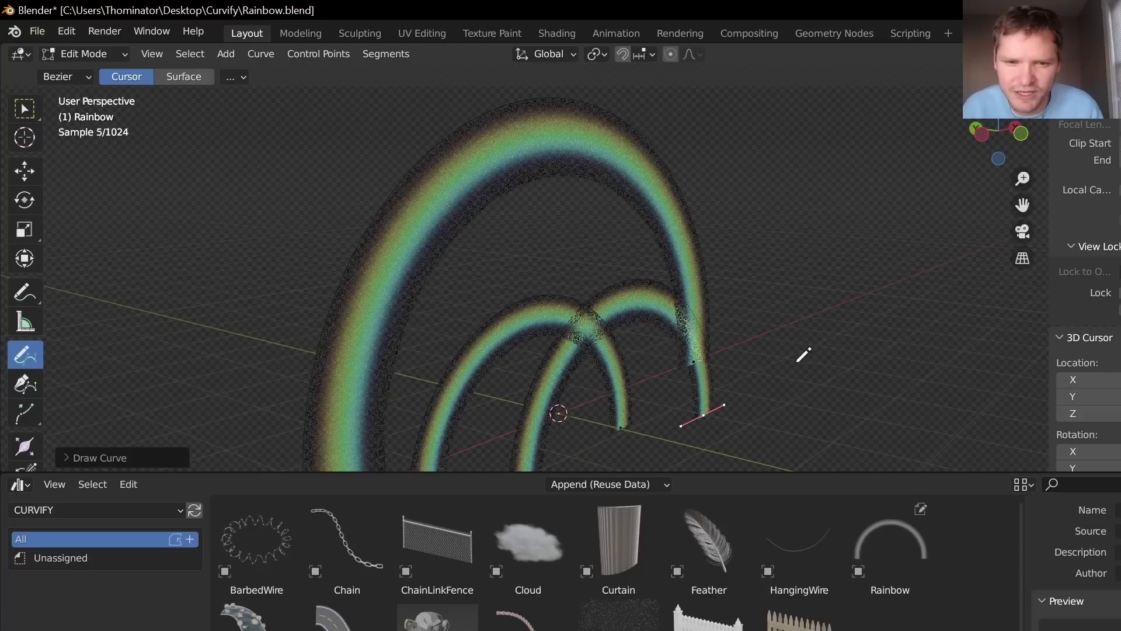
pyautogui.scroll(-2, 910, 394)
pyautogui.moveTo(737, 402); pyautogui.dragTo(797, 393, button='middle')
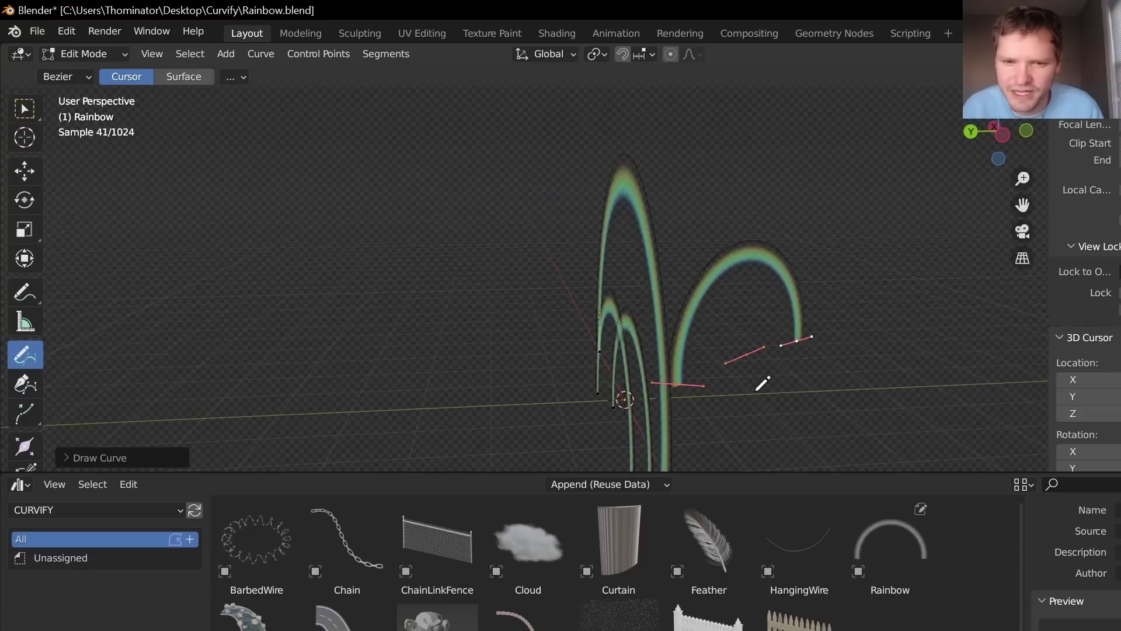
pyautogui.moveTo(753, 391); pyautogui.dragTo(904, 376)
pyautogui.keyDown('shift'); pyautogui.moveTo(822, 377); pyautogui.dragTo(655, 335, button='middle'); pyautogui.keyUp('shift')
# - Return to Object Mode and widen the rainbow bands
pyautogui.press('Tab')
pyautogui.press('space')
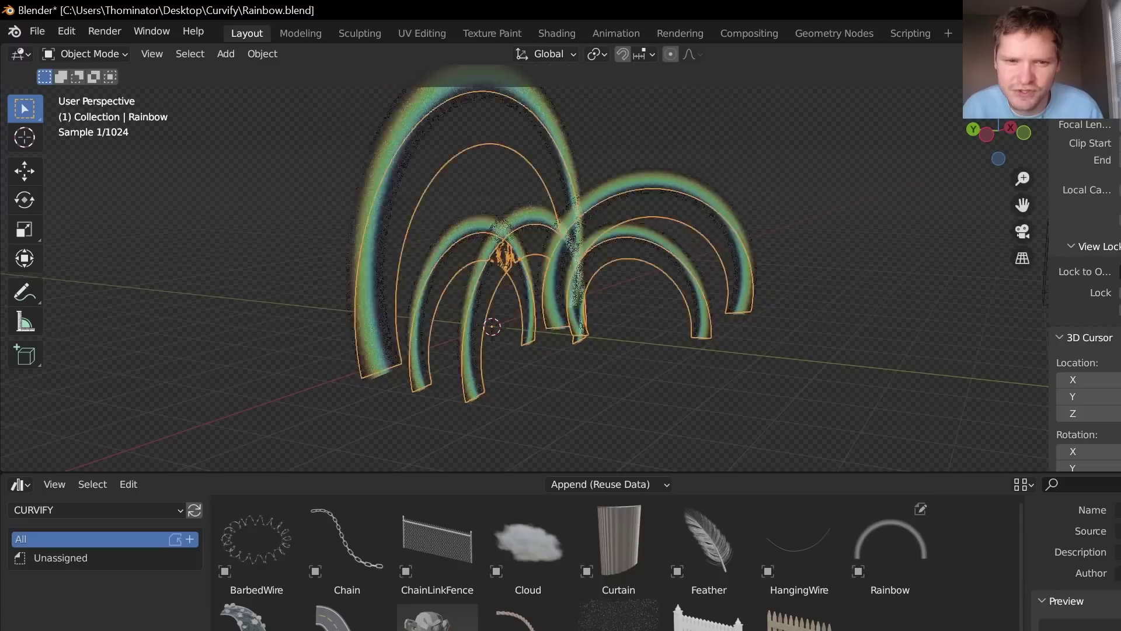
pyautogui.press('space')
pyautogui.press('space')
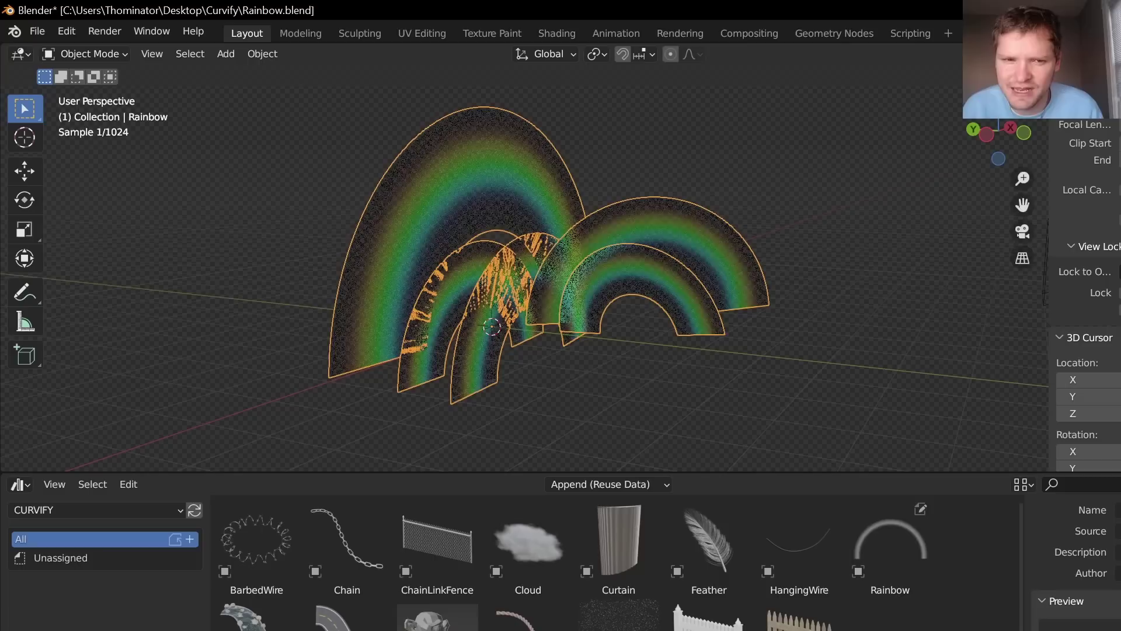
# - Open River.blend from the Curvify folder without saving the rainbow changes
pyautogui.click(37, 34)
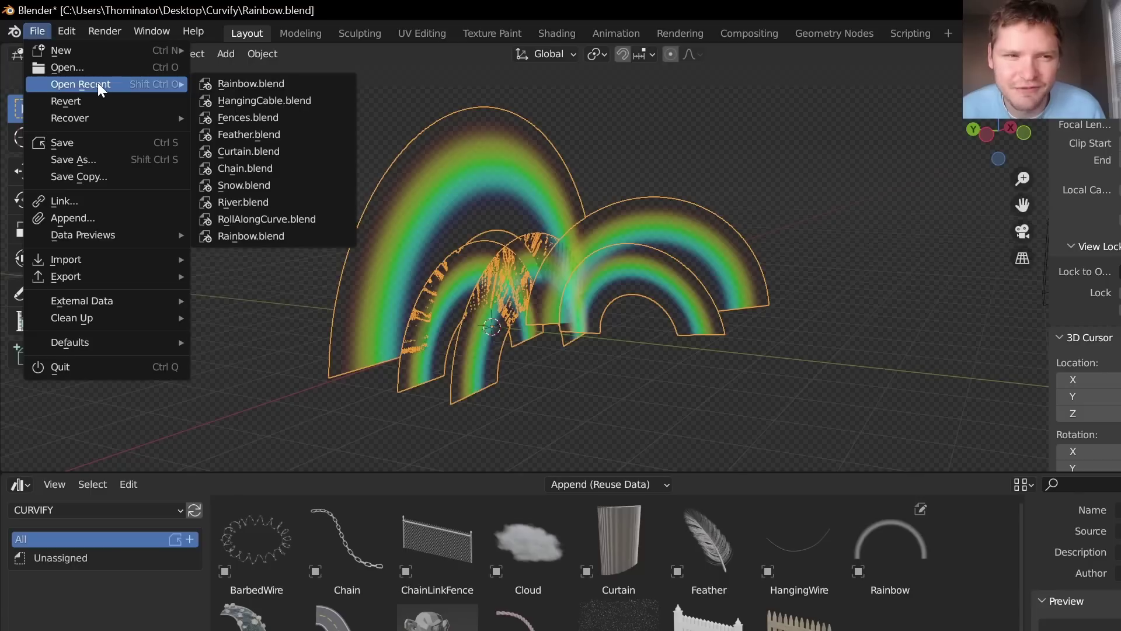
pyautogui.click(84, 68)
pyautogui.click(751, 443)
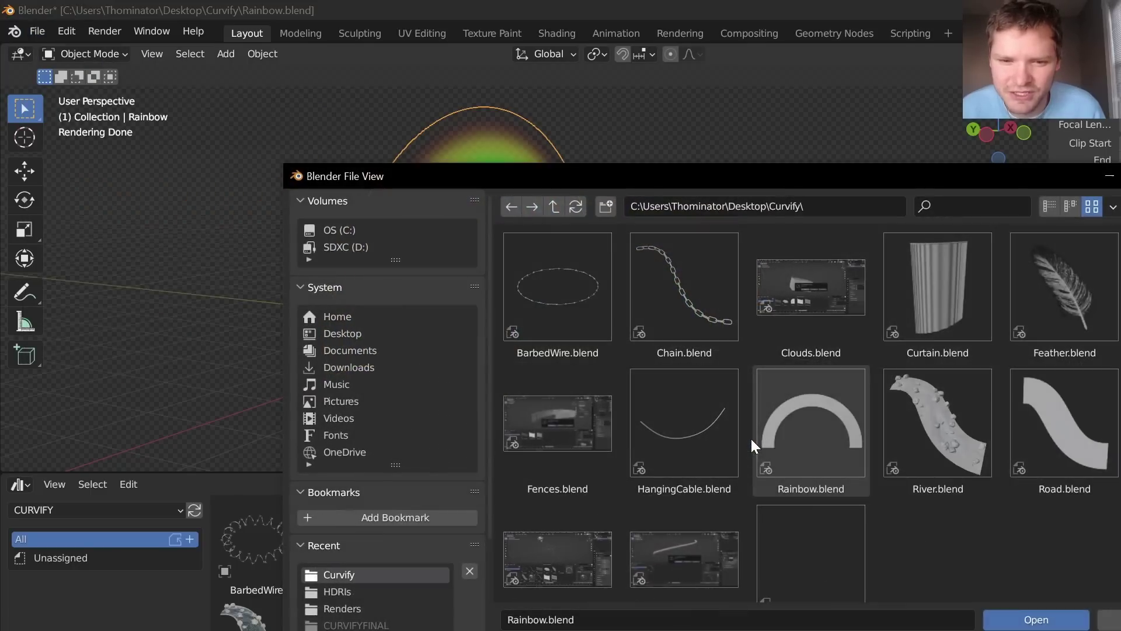
pyautogui.doubleClick(934, 432)
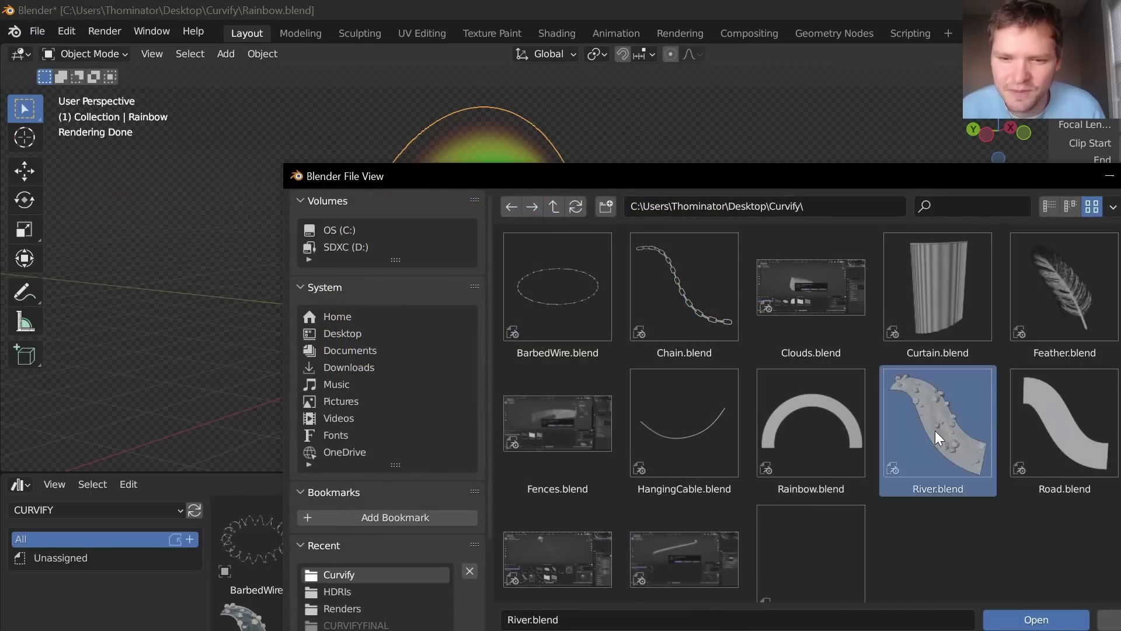
# - Switch the viewport to rendered shading to display the river's materials
pyautogui.keyDown('shift'); pyautogui.moveTo(635, 224); pyautogui.dragTo(671, 274, button='middle'); pyautogui.keyUp('shift')
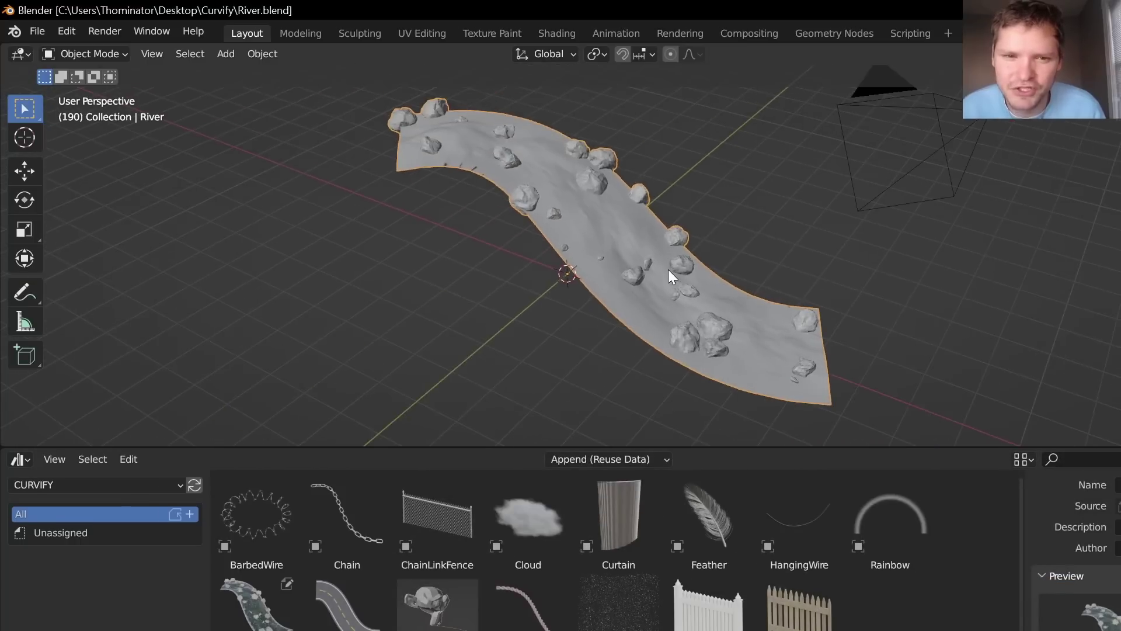
pyautogui.click(1117, 54)
pyautogui.scroll(-2, 777, 239)
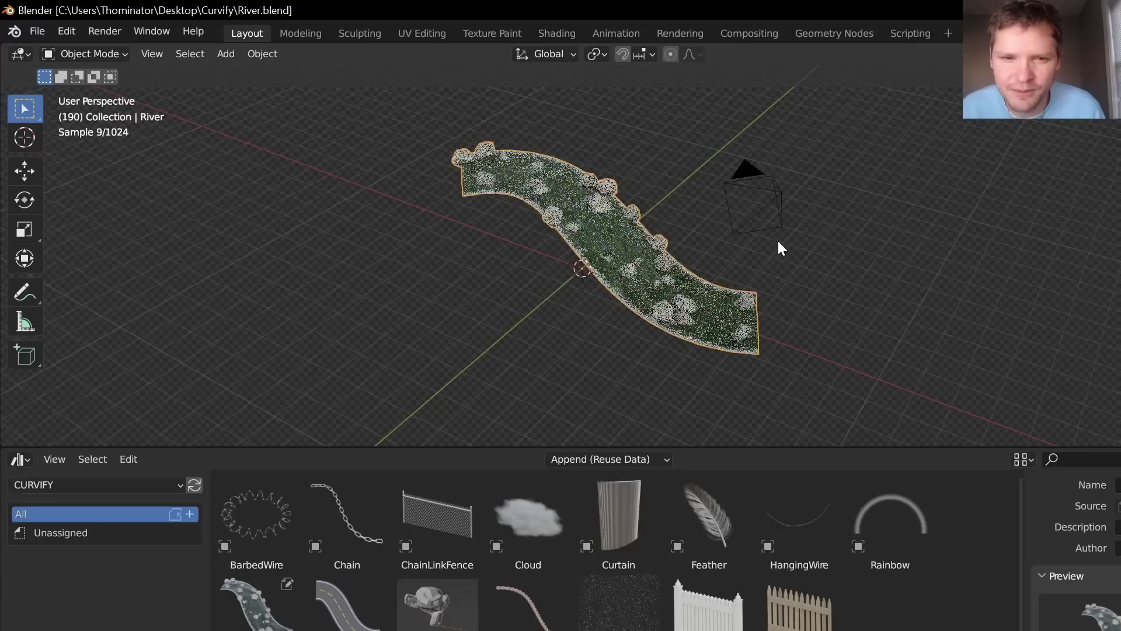
pyautogui.press('Tab')
pyautogui.press('Tab')
pyautogui.scroll(2, 612, 247)
pyautogui.moveTo(612, 247); pyautogui.dragTo(517, 202, button='middle')
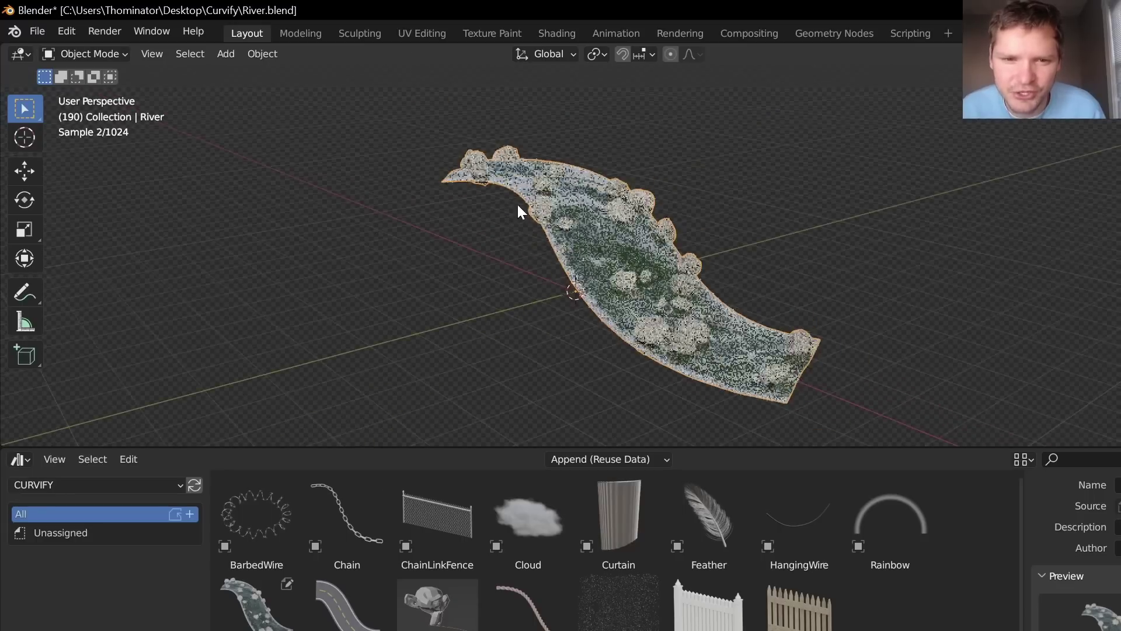
# - Play the river animation, examine the flowing water and rocks up close, and stop playback
pyautogui.scroll(3, 526, 203)
pyautogui.press('space')
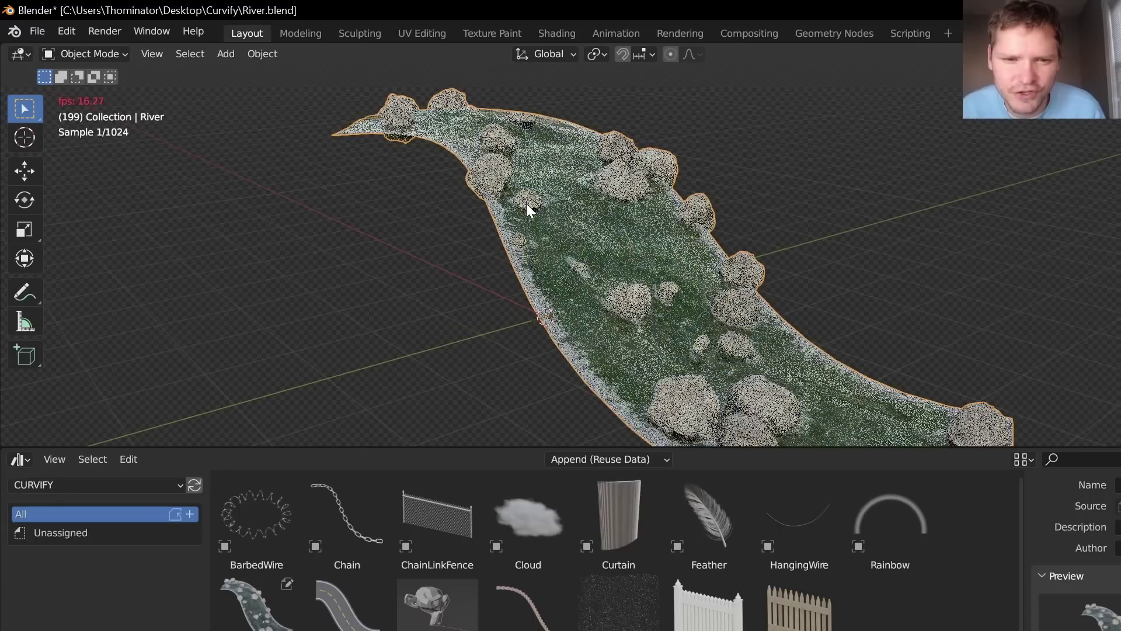
pyautogui.scroll(3, 583, 219)
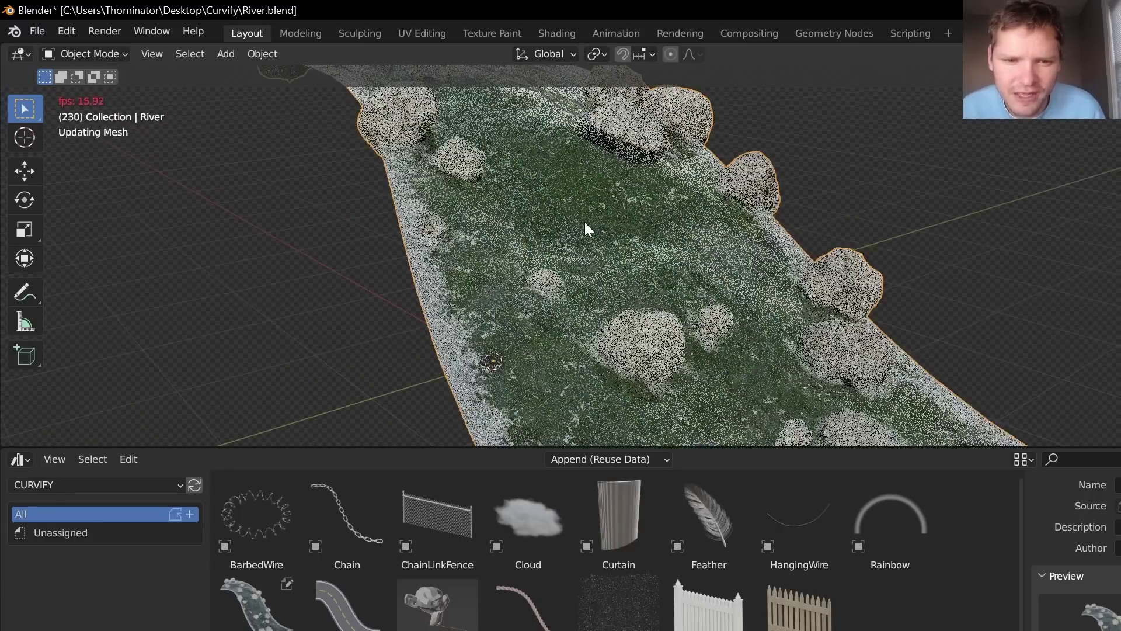
pyautogui.scroll(-5, 593, 233)
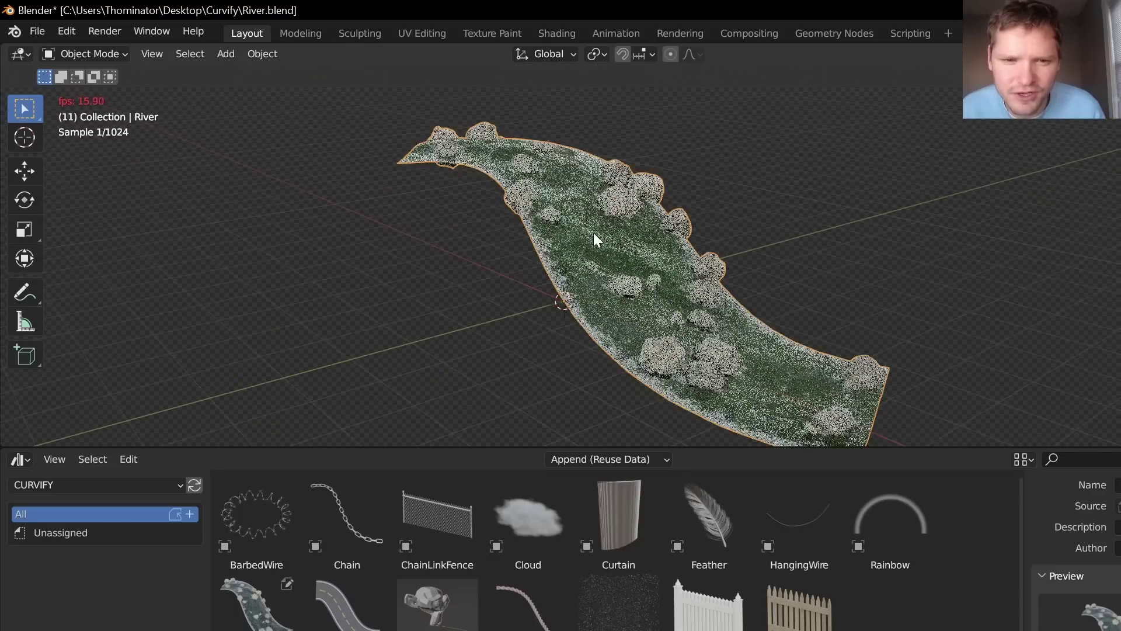
pyautogui.press('space')
# - Extrude a new end point from the far end of the river's curve in Edit Mode to lengthen the river
pyautogui.moveTo(616, 268); pyautogui.dragTo(663, 280, button='middle')
pyautogui.press('Tab')
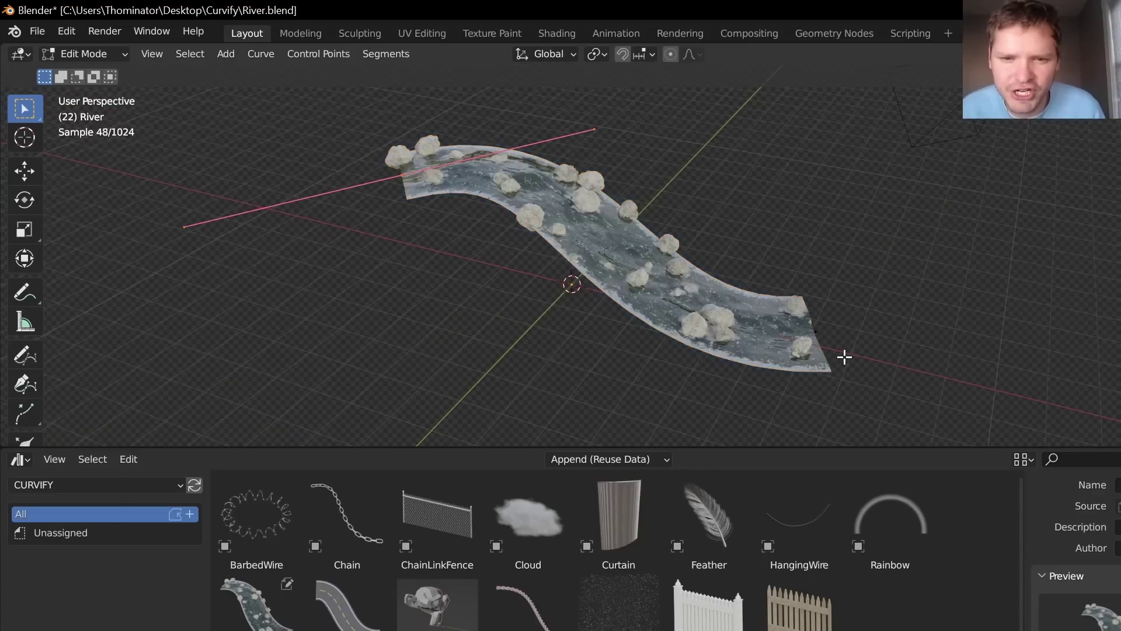
pyautogui.press('g')
pyautogui.click(213, 308)
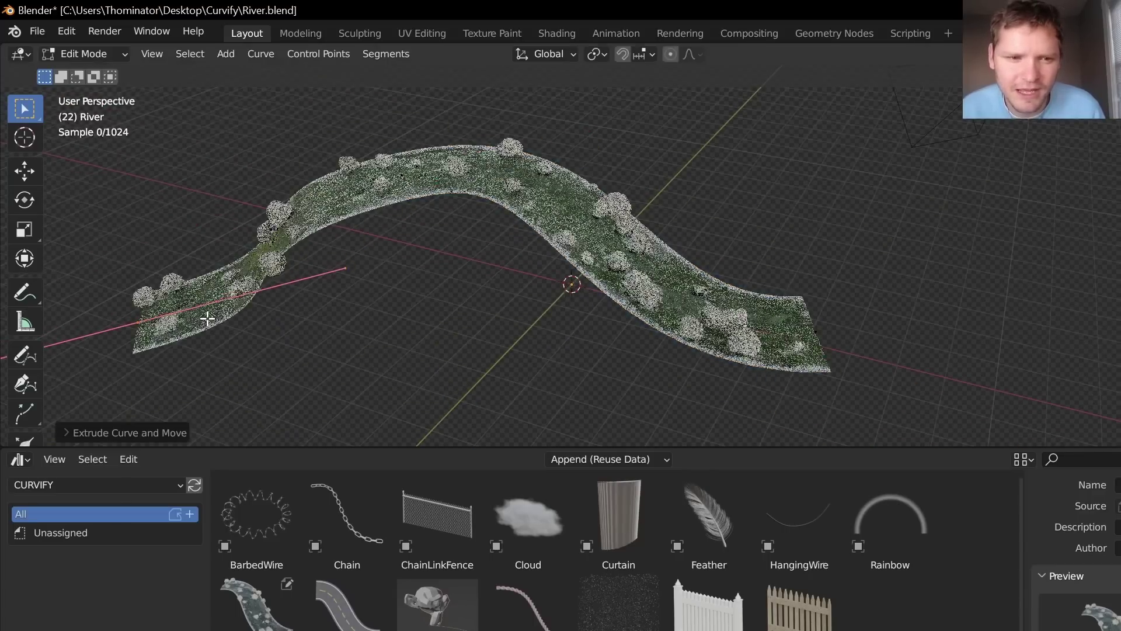
# - Rotate the river's new end point about the global Z axis to smooth the bend
pyautogui.moveTo(296, 261); pyautogui.dragTo(454, 236, button='middle')
pyautogui.press('r')
pyautogui.press('z')
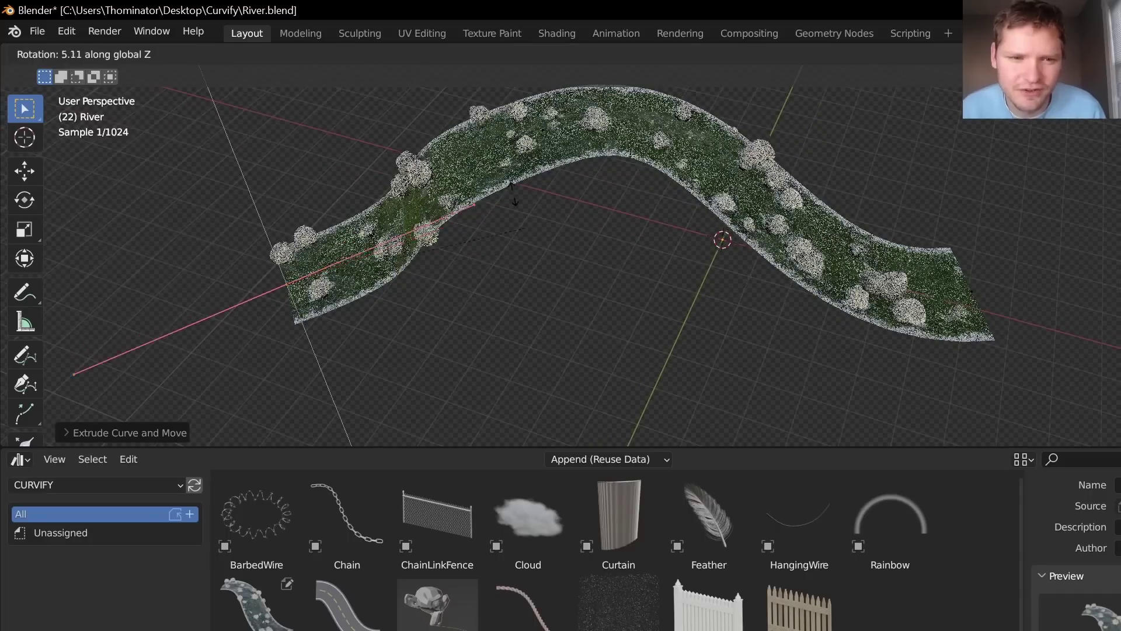
pyautogui.click(490, 174)
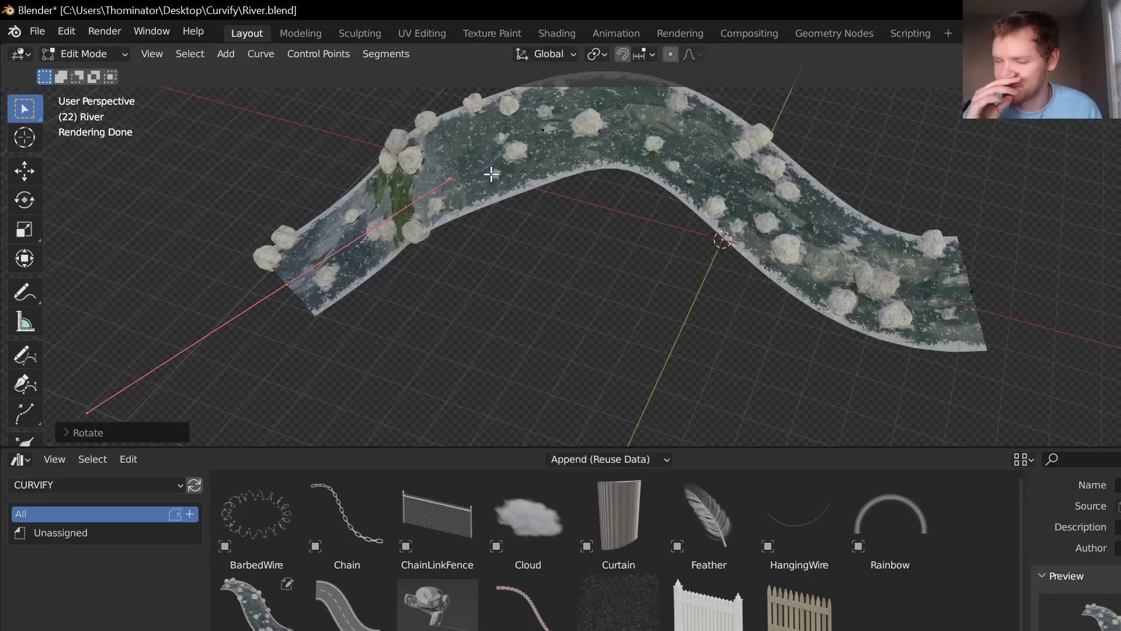
# - Move the river's end point farther outward and rotate it slightly to realign the final stretch
pyautogui.press('g')
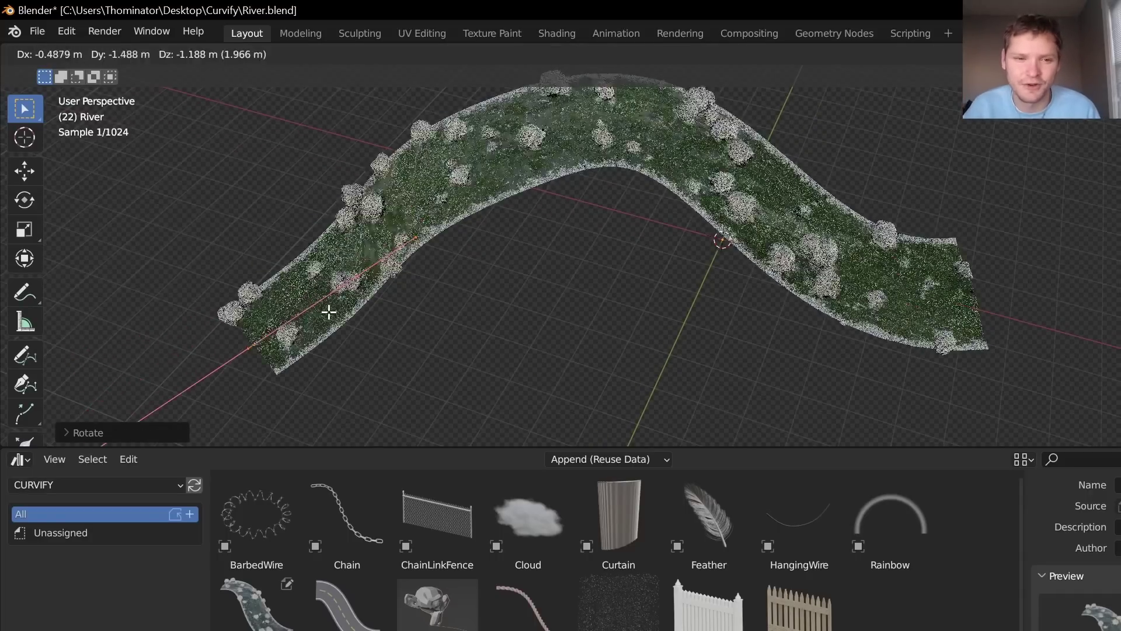
pyautogui.click(393, 288)
pyautogui.press('r')
pyautogui.click(393, 273)
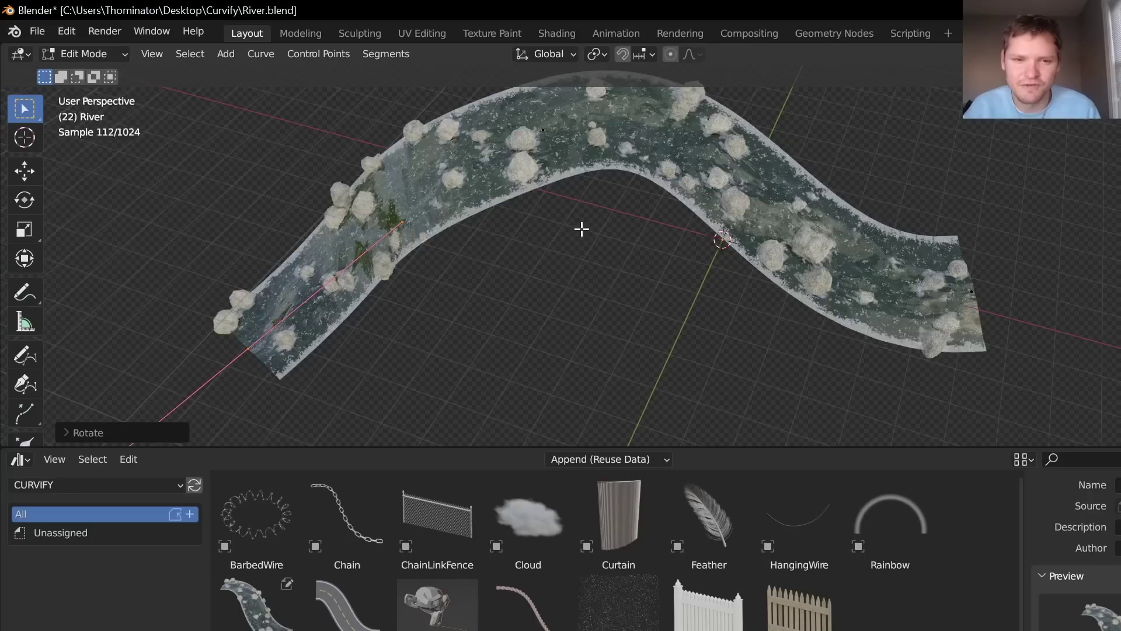
# - Delete all of the river's curve points, replace them with an enlarged Bezier circle, and return to Object Mode
pyautogui.press('a')
pyautogui.press('x')
pyautogui.click(623, 209)
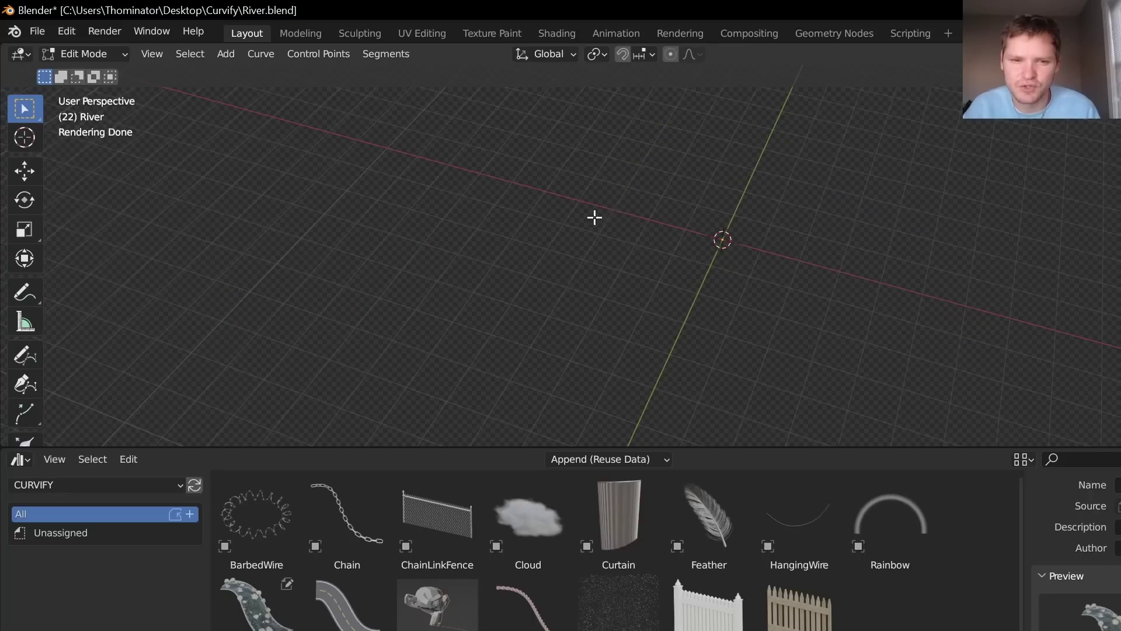
pyautogui.hotkey('shift', 'a')
pyautogui.click(546, 236)
pyautogui.press('s')
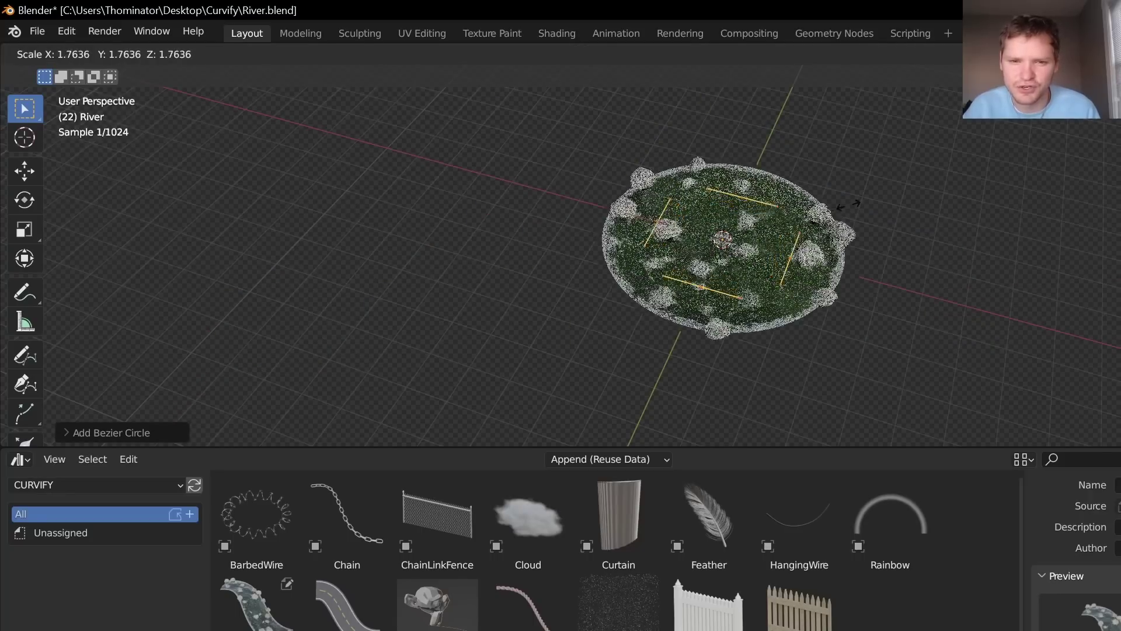
pyautogui.click(937, 201)
pyautogui.press('Tab')
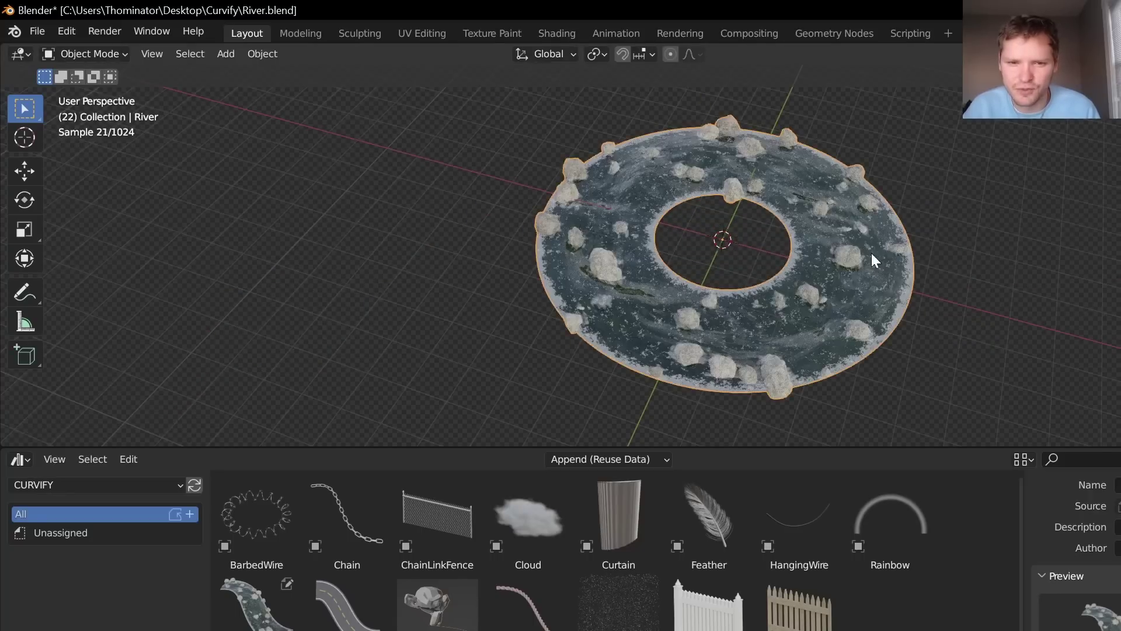
# - Play the ring-shaped river's animation briefly, stop it, and examine the water from another angle
pyautogui.press('space')
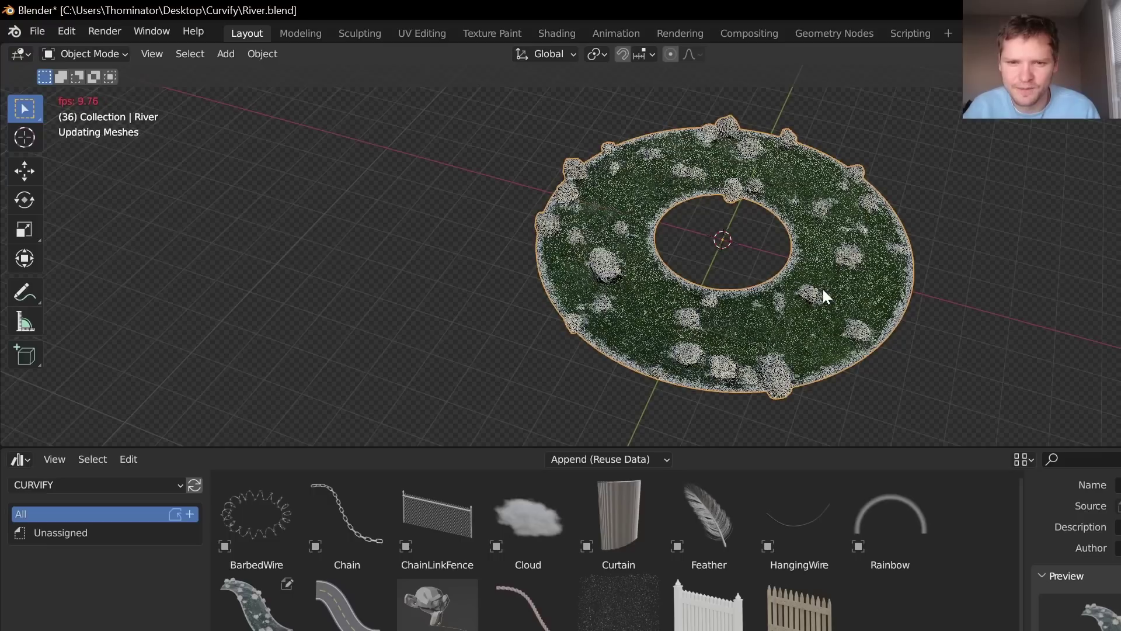
pyautogui.press('space')
pyautogui.moveTo(810, 289); pyautogui.dragTo(840, 285, button='middle')
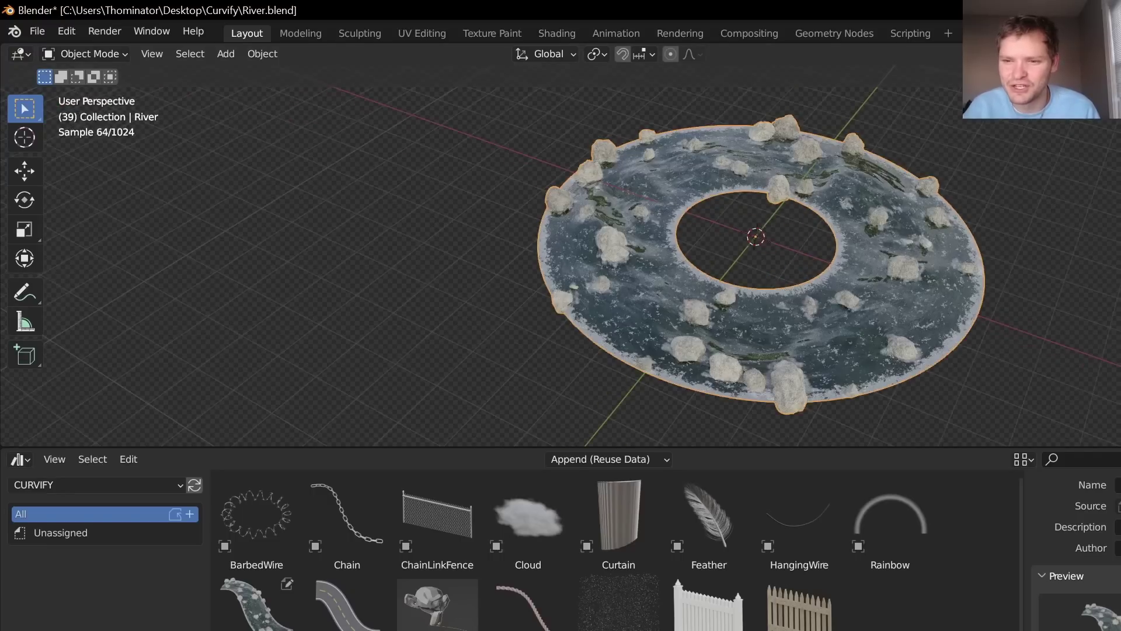
# - Try a wider channel and denser rocks on the ring-shaped river, undoing the changes
pyautogui.moveTo(1109, 286); pyautogui.dragTo(1120, 286)
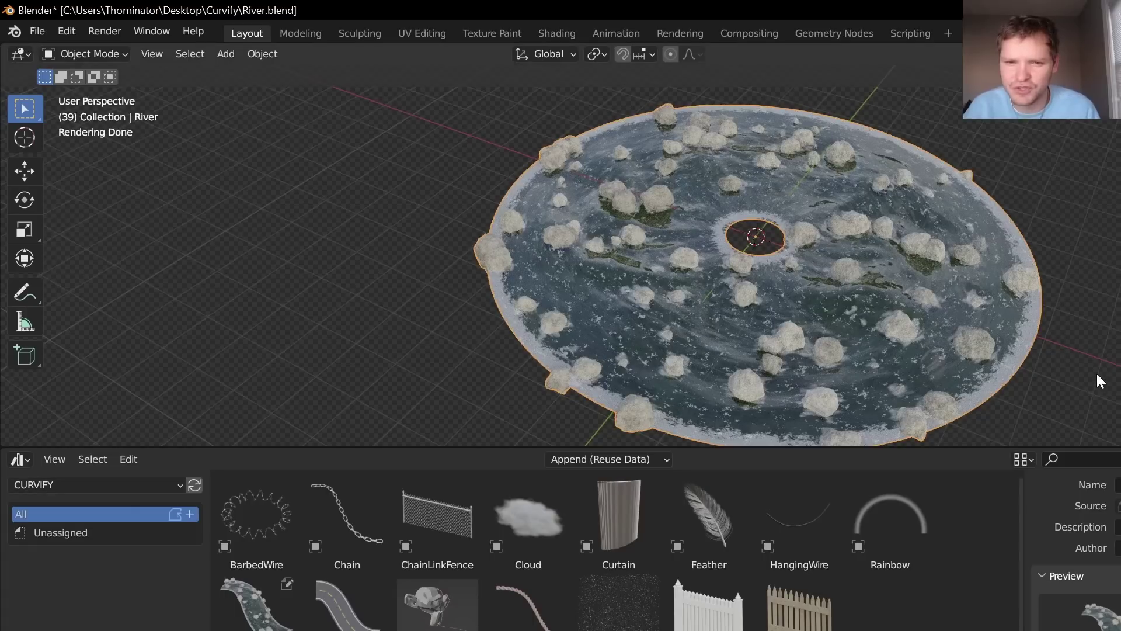
pyautogui.hotkey('ctrl', 'z')
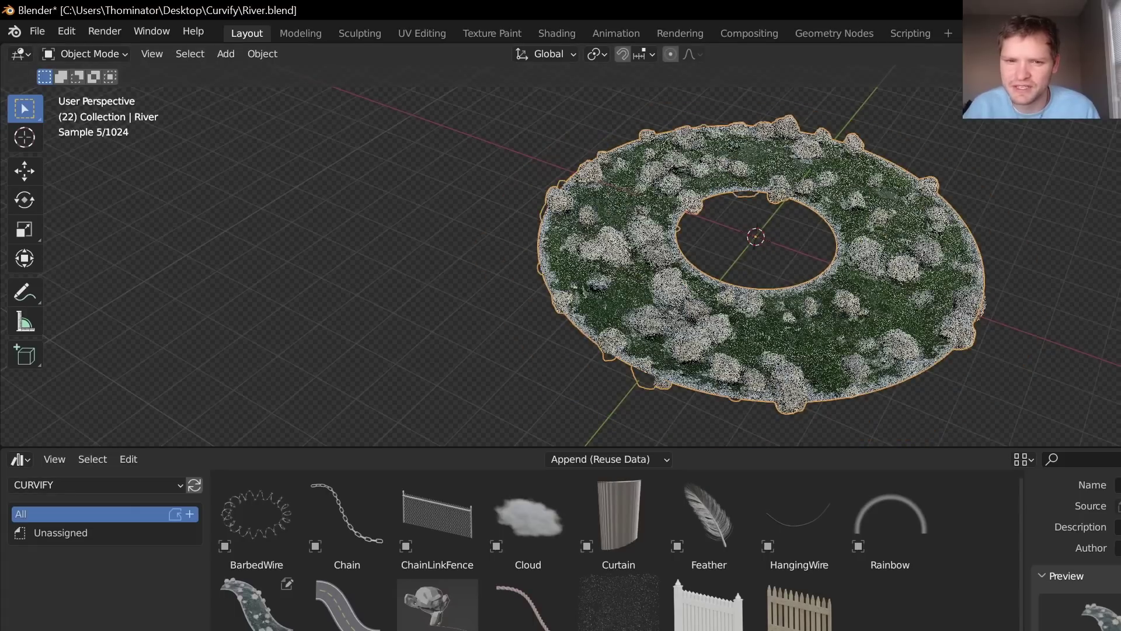
pyautogui.hotkey('ctrl', 'z')
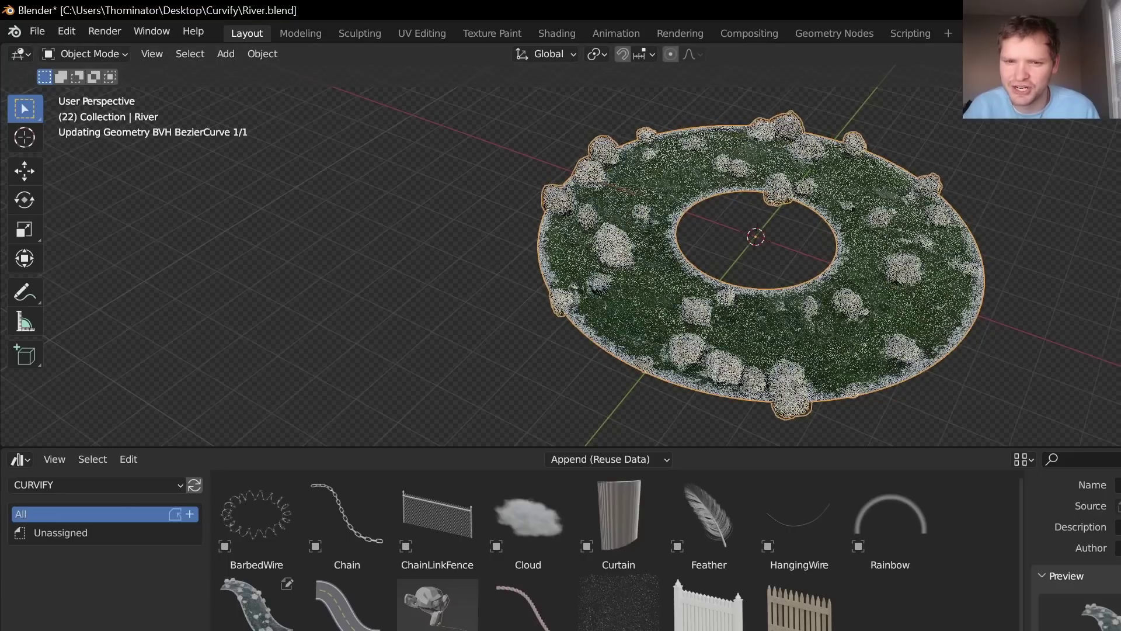
pyautogui.hotkey('ctrl', 'z')
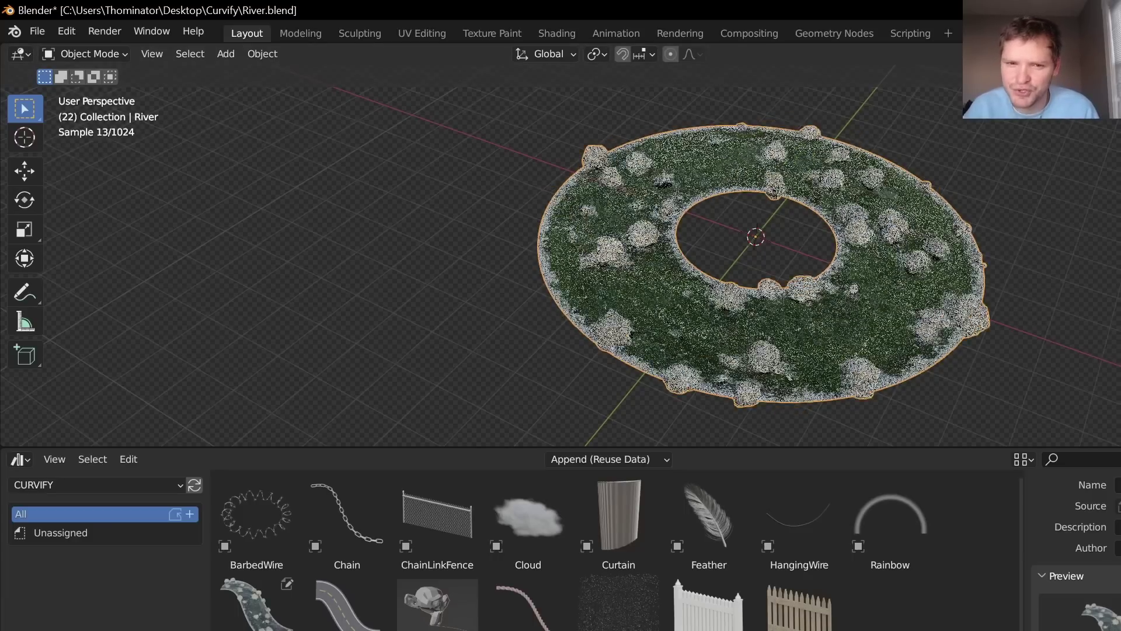
# - Open Road.blend without saving the river changes and display the road in rendered shading from a perspective angle
pyautogui.click(36, 31)
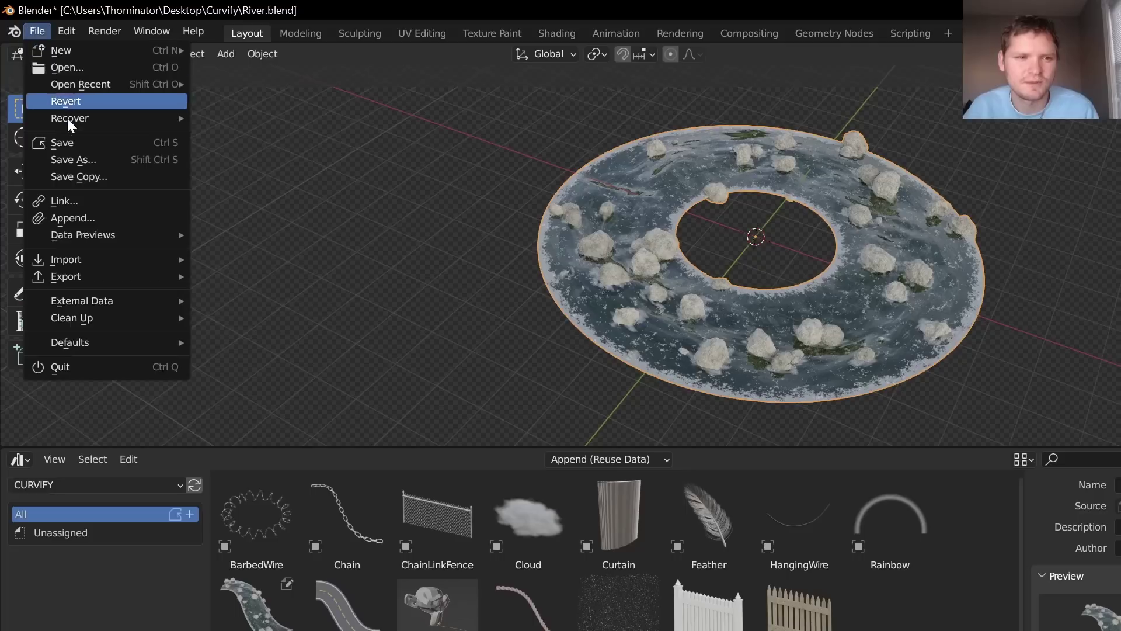
pyautogui.click(61, 68)
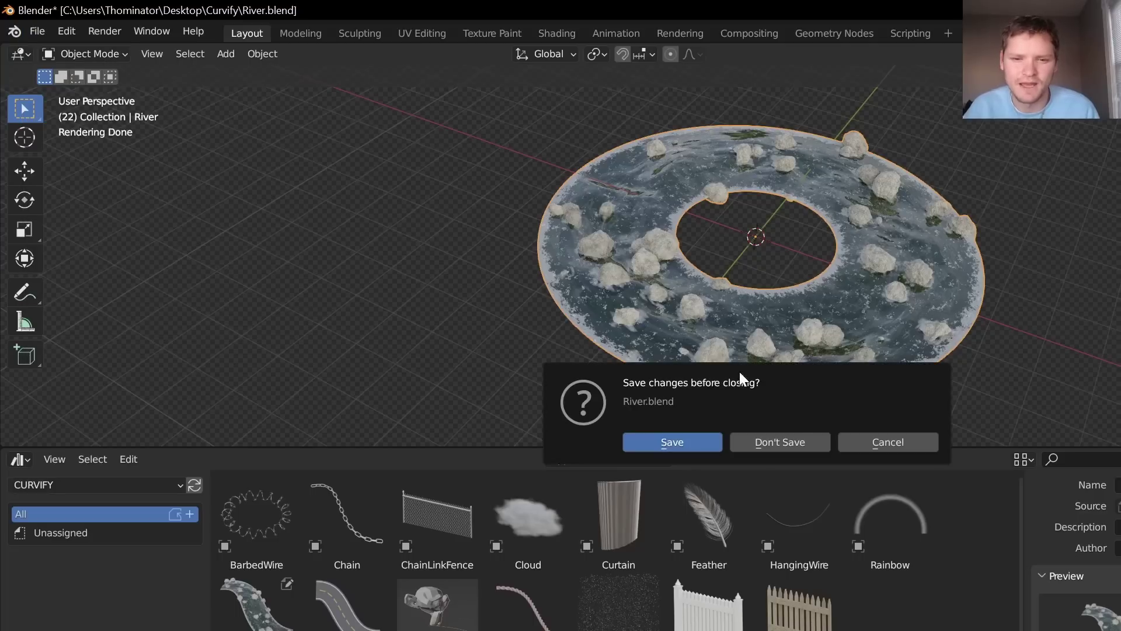
pyautogui.click(796, 438)
pyautogui.doubleClick(1094, 450)
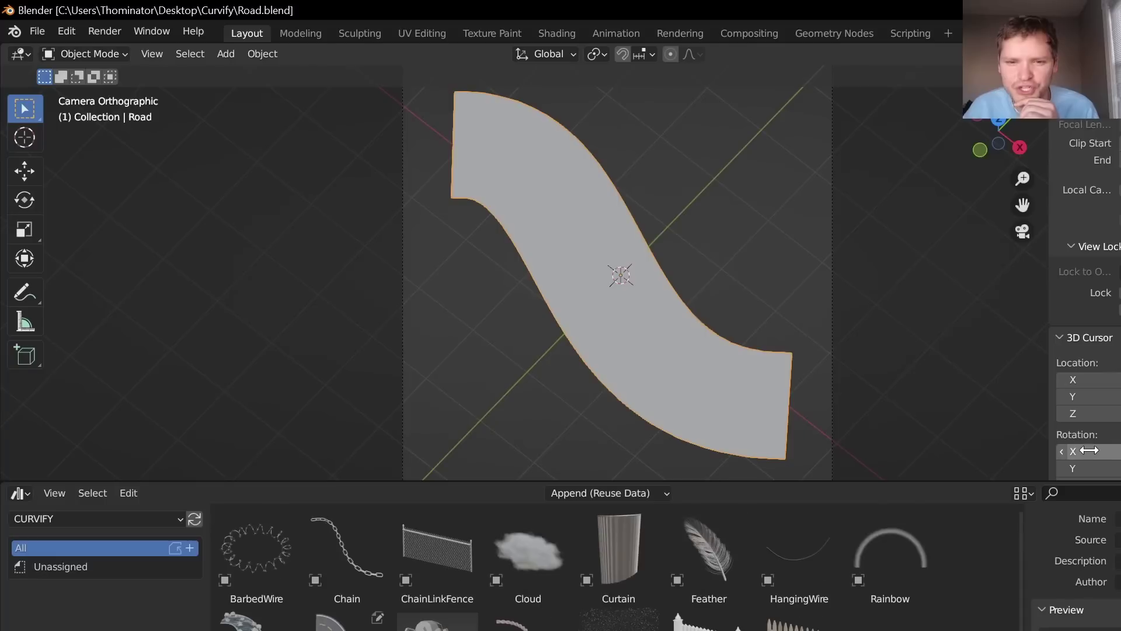
pyautogui.press('z')
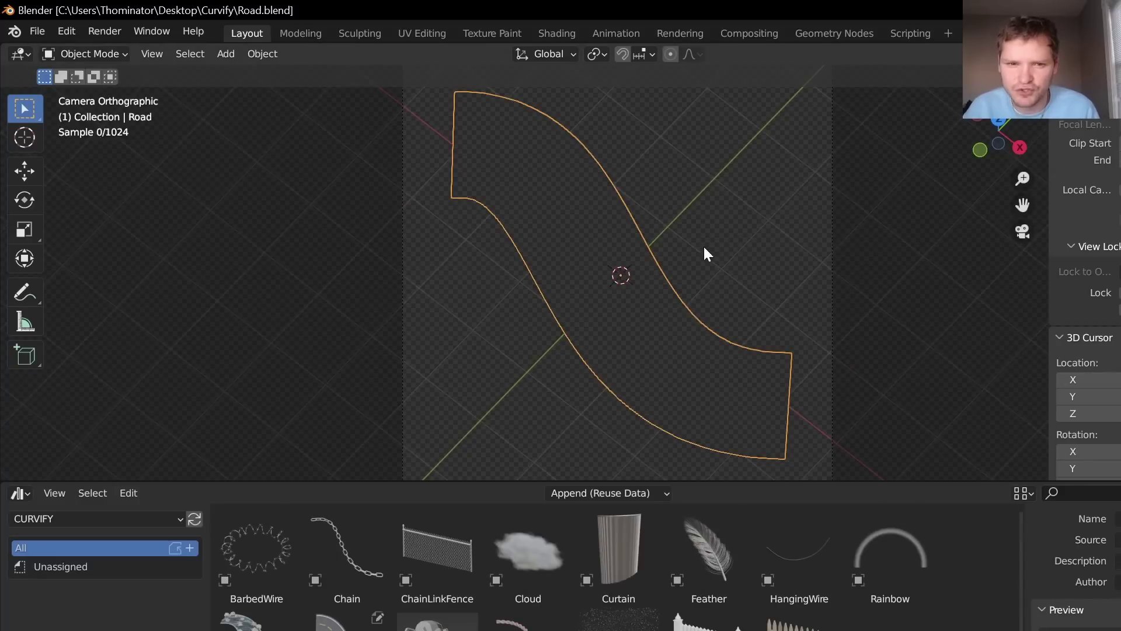
pyautogui.moveTo(705, 250)
pyautogui.mouseDown(button='middle')
pyautogui.moveTo(618, 243)
pyautogui.moveTo(593, 295)
pyautogui.moveTo(683, 274)
pyautogui.moveTo(646, 390)
pyautogui.mouseUp(button='middle')
# - Subdivide the road's curve in Edit Mode and move its new middle point along the global Z axis
pyautogui.press('Tab')
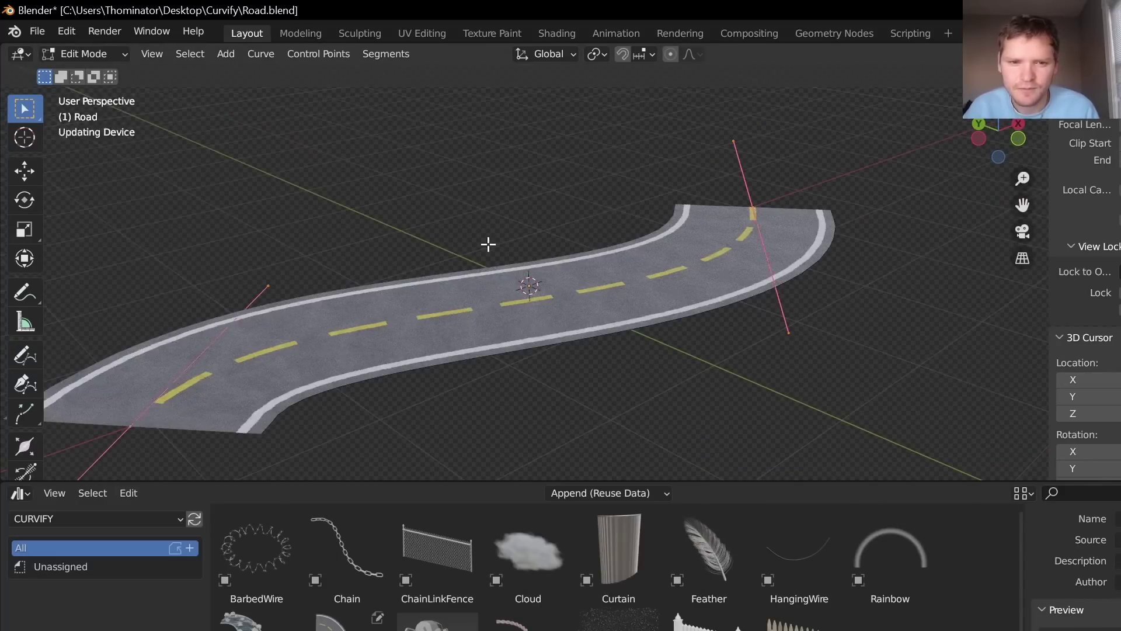
pyautogui.rightClick(509, 259)
pyautogui.click(511, 259)
pyautogui.moveTo(609, 354); pyautogui.dragTo(421, 252)
pyautogui.press('g')
pyautogui.press('z')
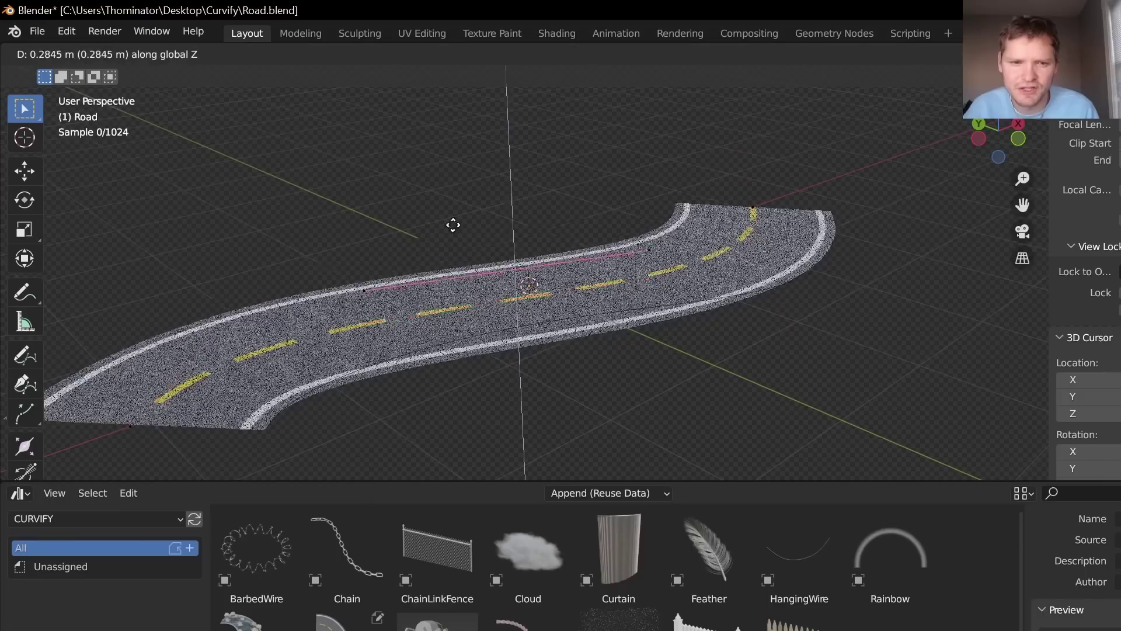
pyautogui.click(490, 273)
# - Move the middle point of the road's curve sideways to form a sharper bend
pyautogui.moveTo(489, 273); pyautogui.dragTo(638, 348, button='middle')
pyautogui.press('g')
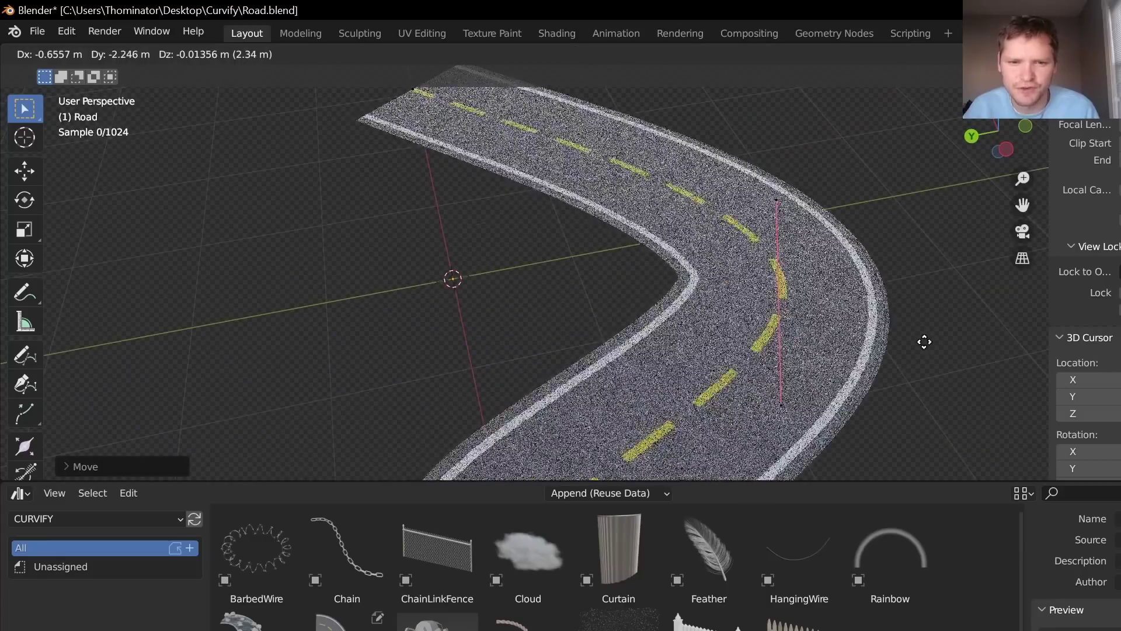
pyautogui.click(427, 299)
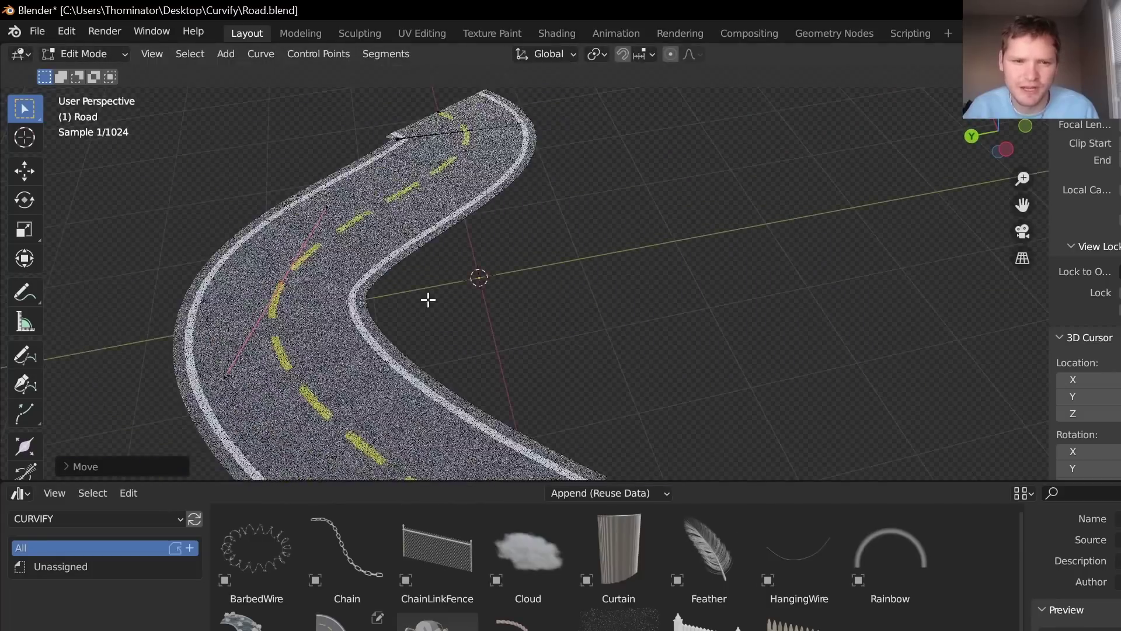
pyautogui.scroll(-5, 503, 283)
pyautogui.press('g')
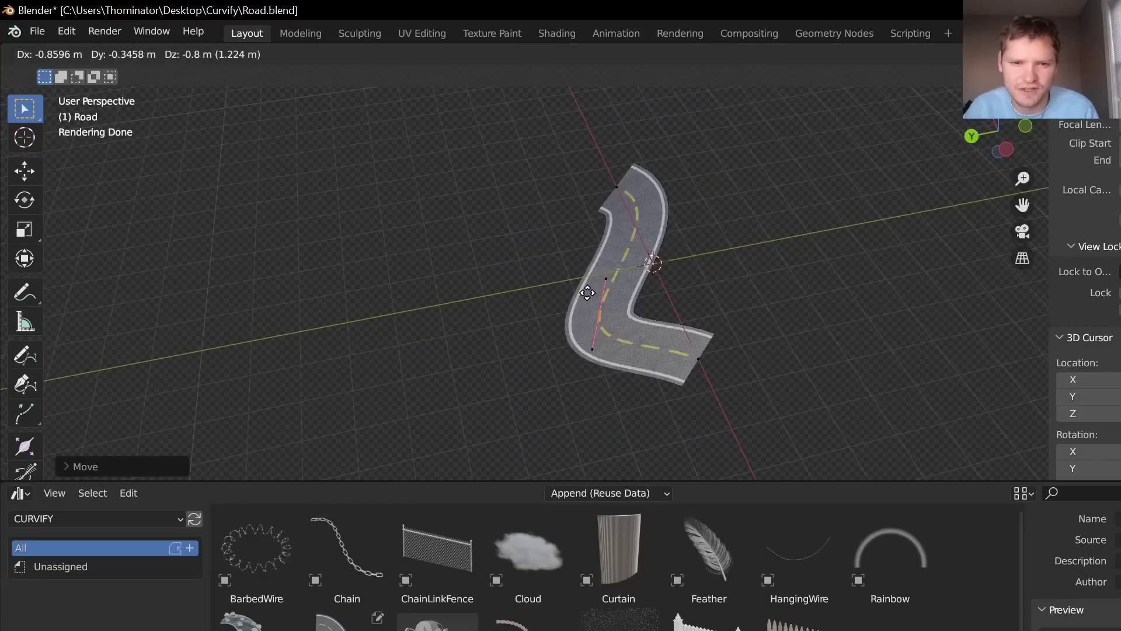
pyautogui.click(587, 292)
# - Extrude a new end point from the road's far end to lengthen it and return to Object Mode
pyautogui.press('e')
pyautogui.click(364, 185)
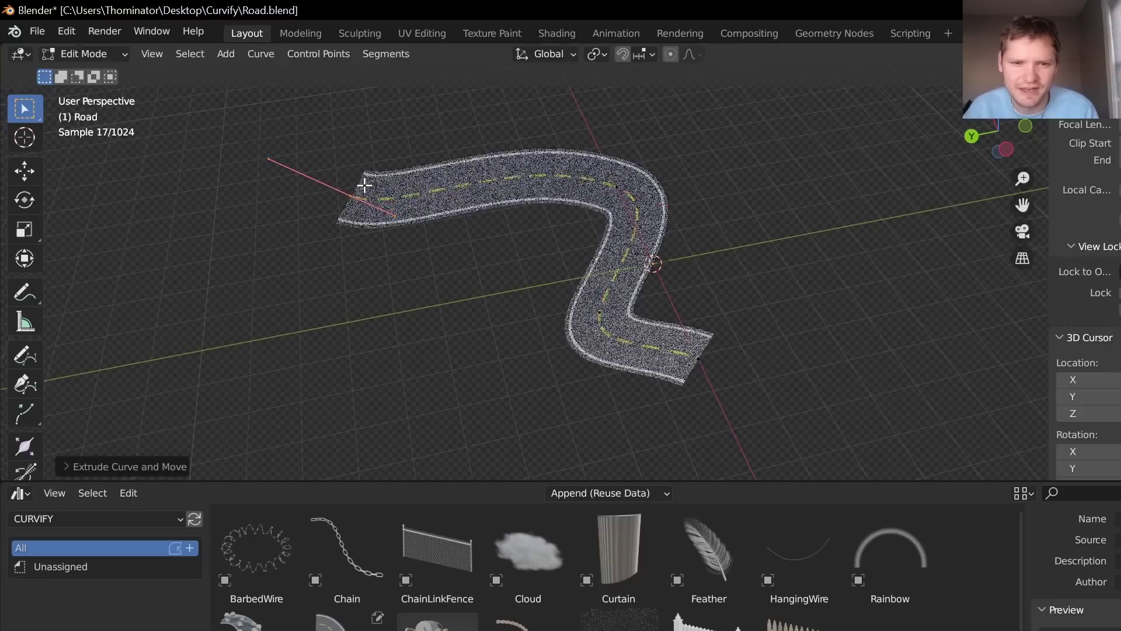
pyautogui.press('Tab')
pyautogui.moveTo(547, 219); pyautogui.dragTo(619, 251, button='middle')
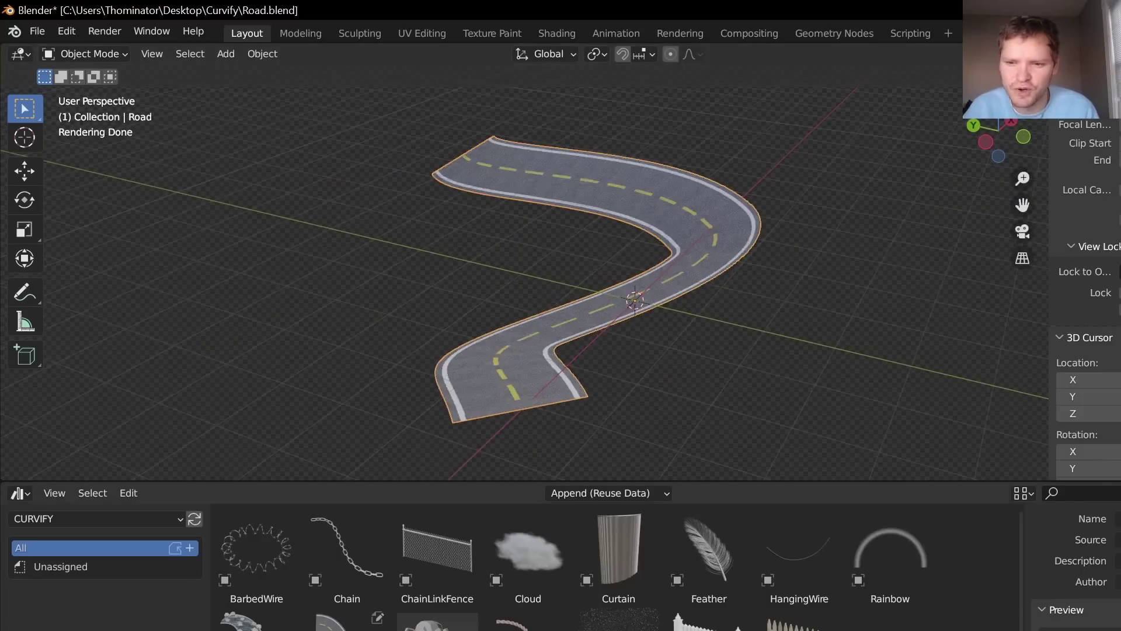
# - Undo the green recolouring of the road's dashed centre line
pyautogui.scroll(2, 641, 274)
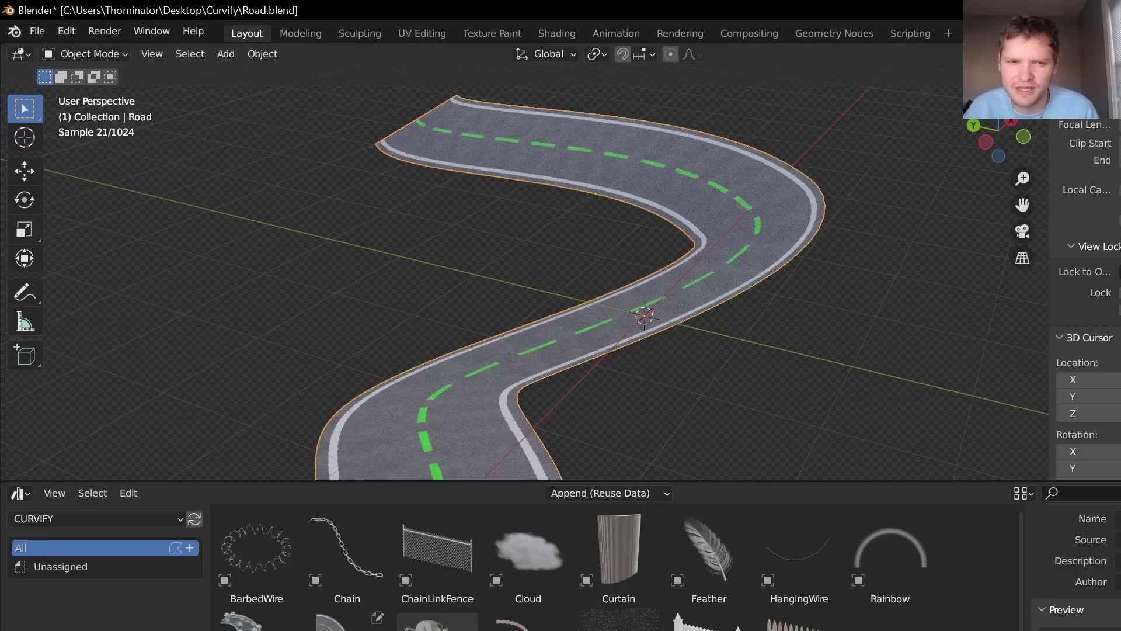
pyautogui.hotkey('ctrl', 'z')
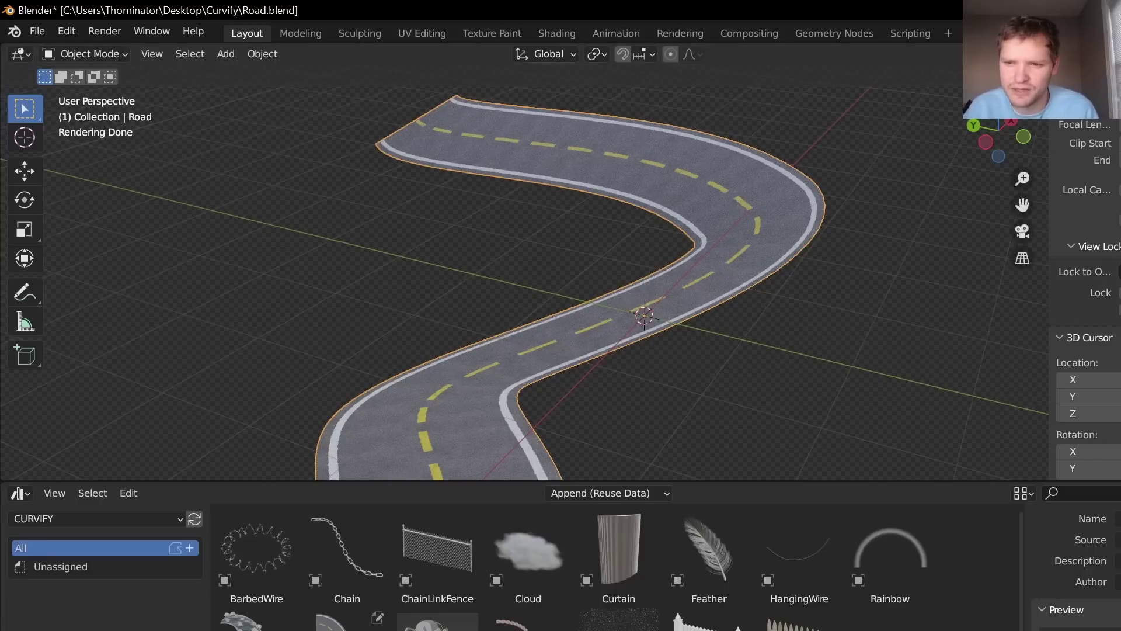
pyautogui.moveTo(467, 364); pyautogui.dragTo(537, 352, button='middle')
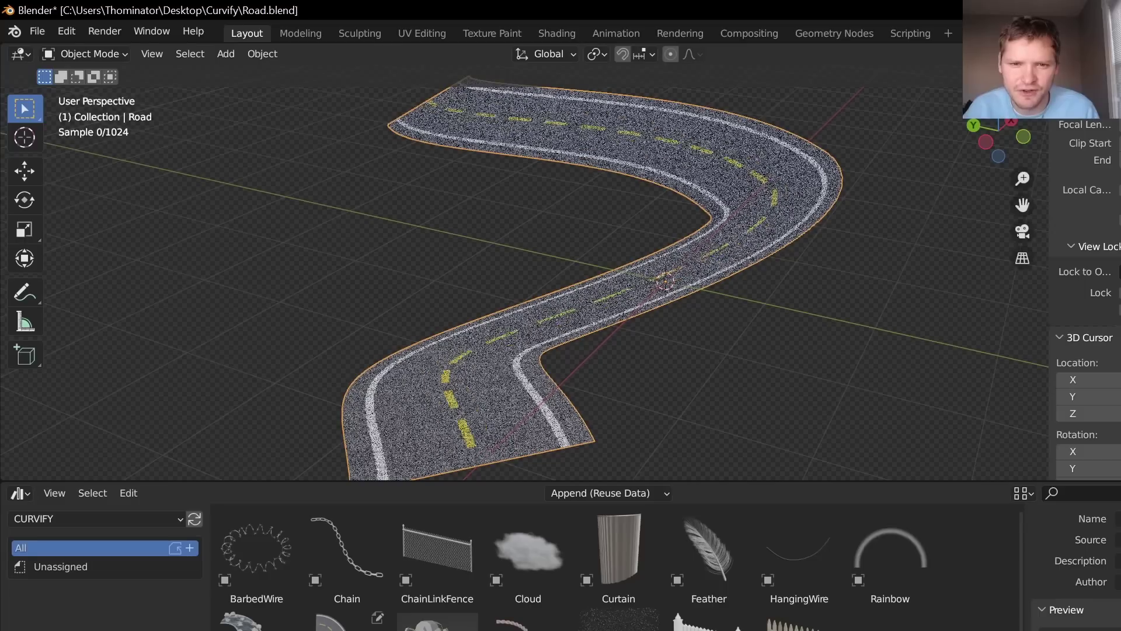
# - Open RollAlongCurve.blend from the Curvify folder without saving the road changes
pyautogui.click(45, 36)
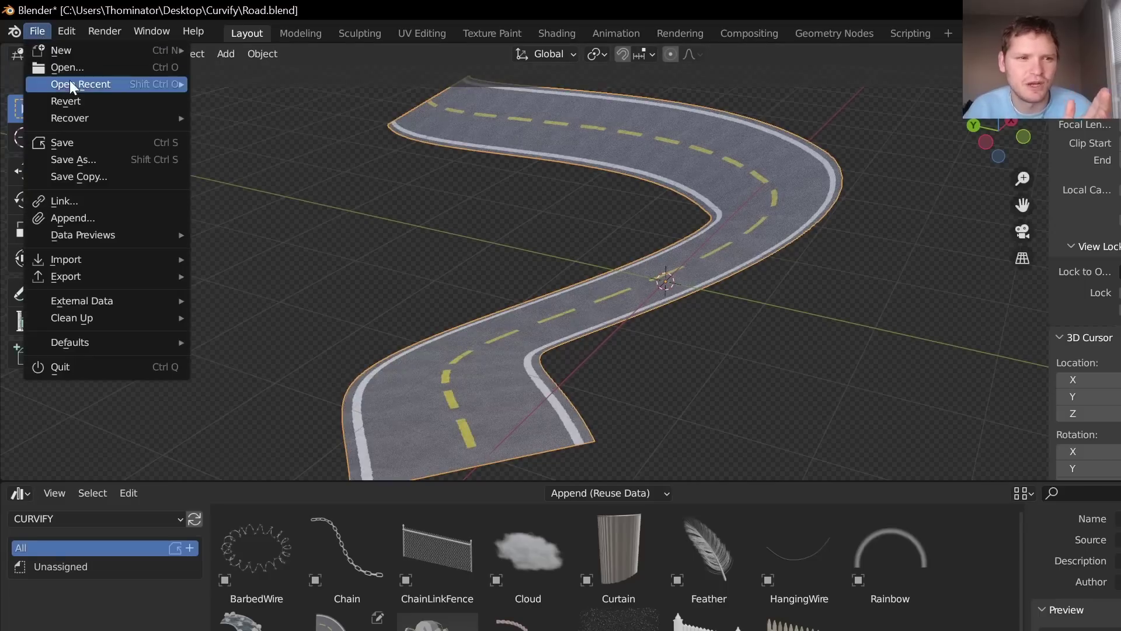
pyautogui.click(69, 71)
pyautogui.click(778, 442)
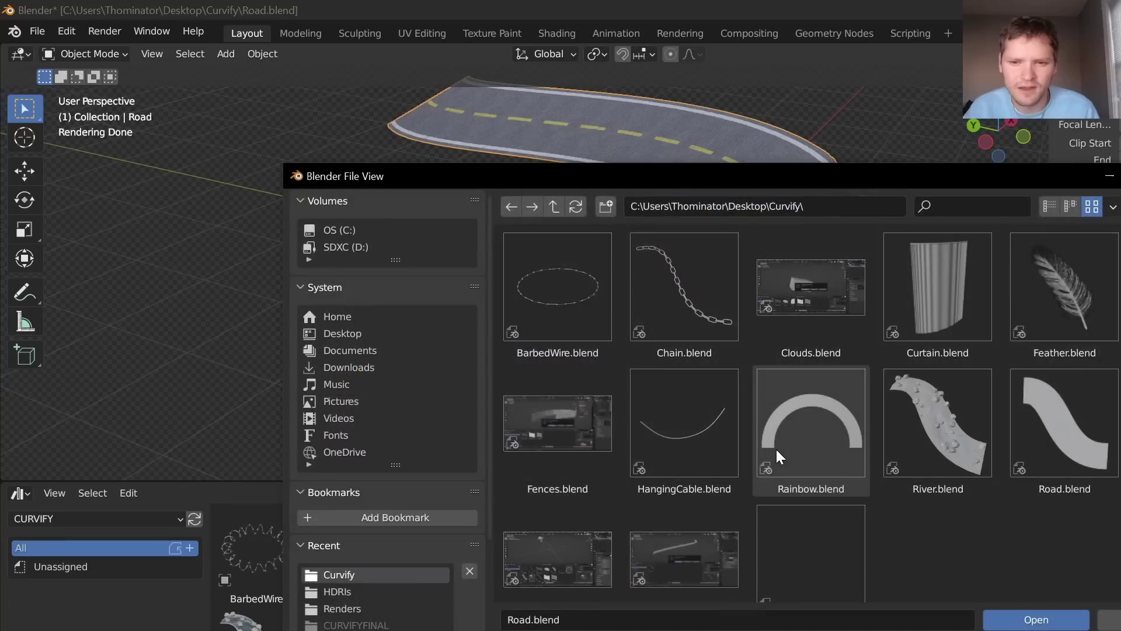
pyautogui.scroll(-1, 776, 450)
pyautogui.doubleClick(572, 490)
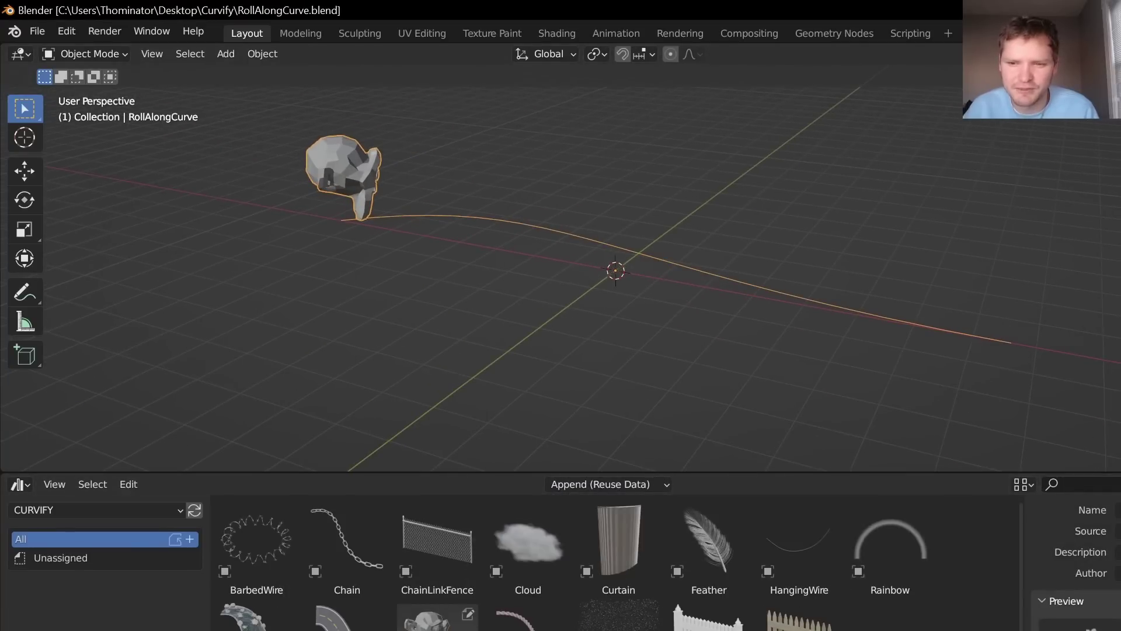
# - Play the monkey head's rolling animation, examine it from several angles, and stop playback
pyautogui.press('space')
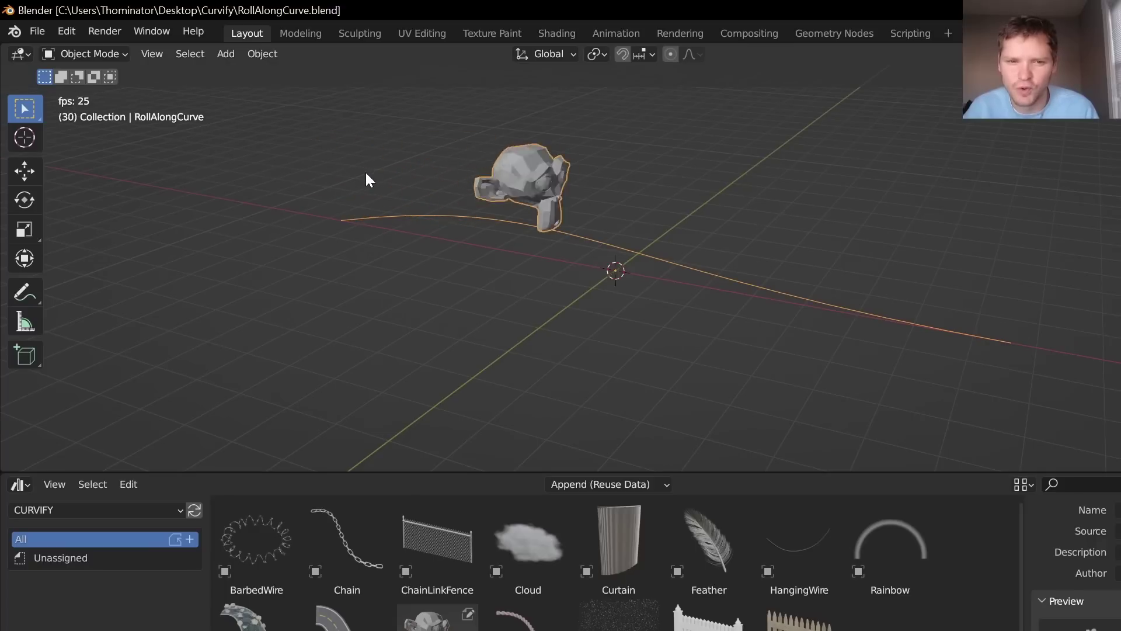
pyautogui.press('space')
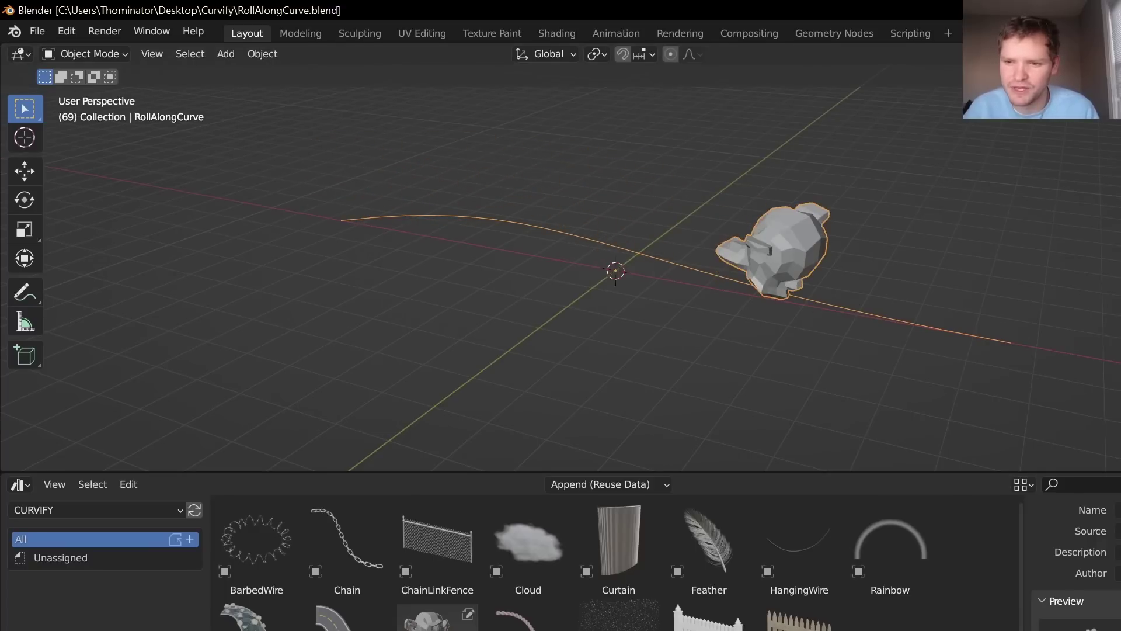
pyautogui.press('space')
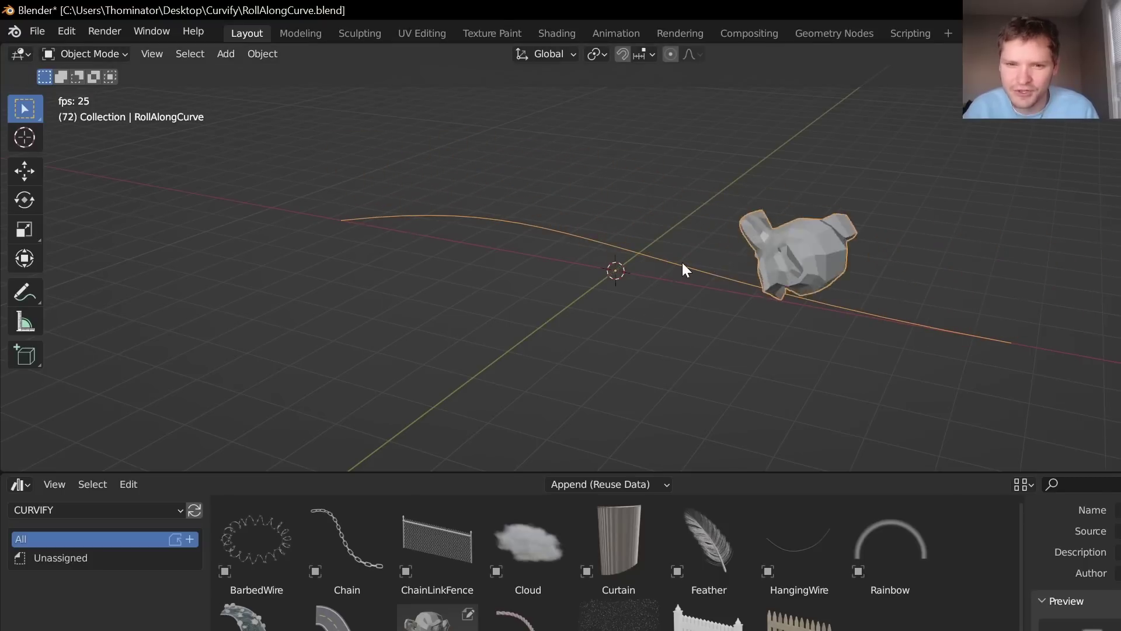
pyautogui.moveTo(682, 262); pyautogui.dragTo(772, 208, button='middle')
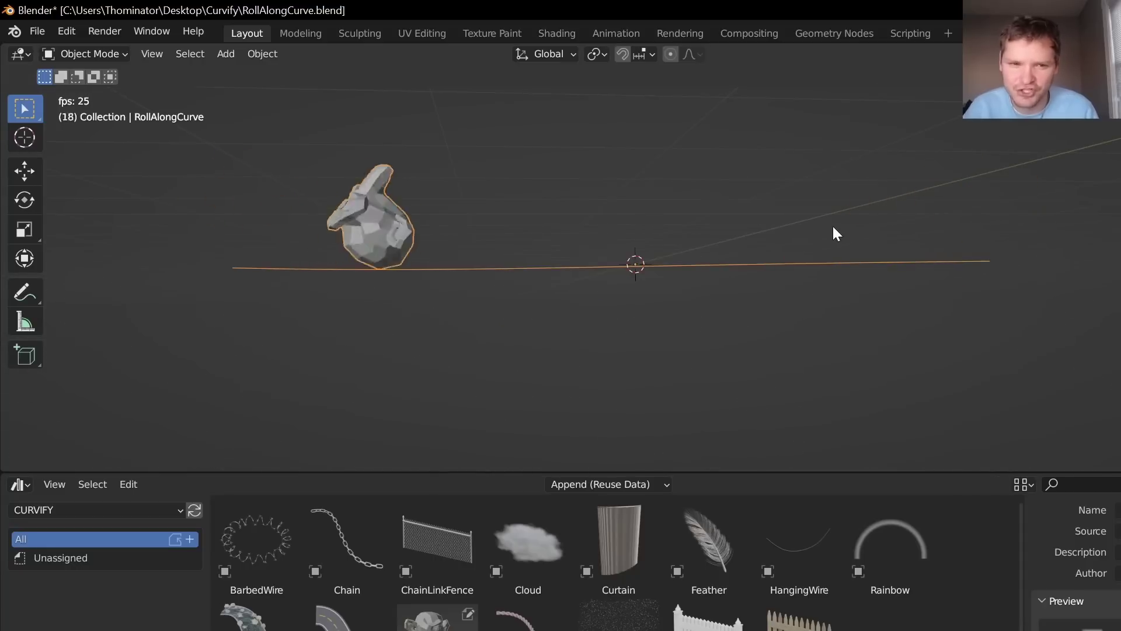
pyautogui.moveTo(718, 227); pyautogui.dragTo(667, 313, button='middle')
pyautogui.press('space')
# - Extend the rolling path in Edit Mode from top view by extruding two more points off its end, making a winding route
pyautogui.press('Tab')
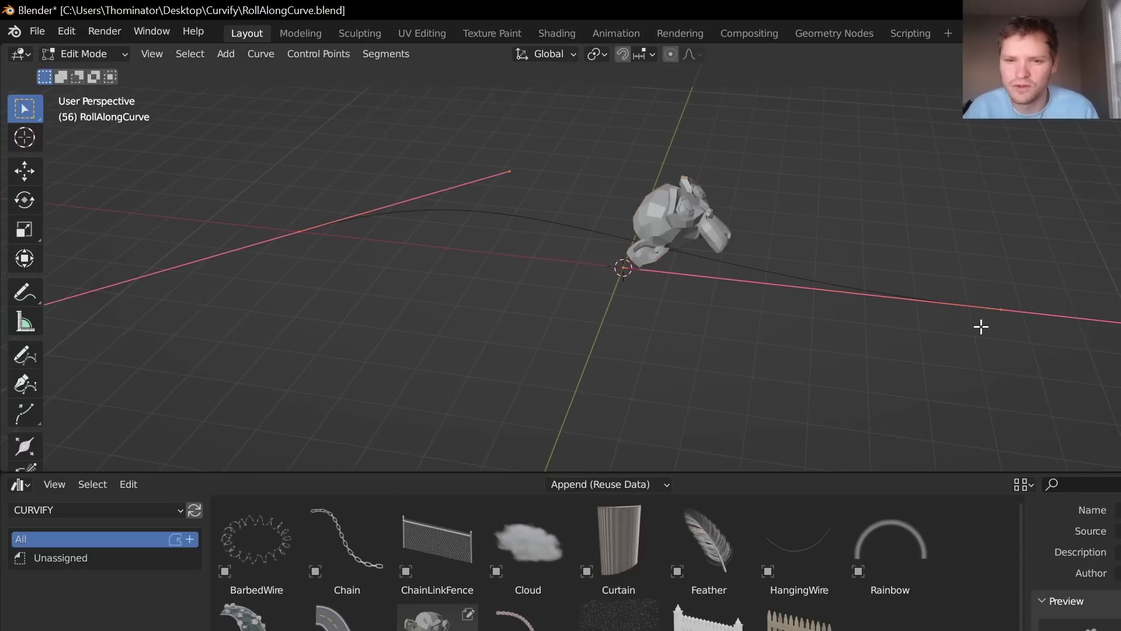
pyautogui.moveTo(1009, 333); pyautogui.dragTo(961, 254)
pyautogui.press('KP_7')
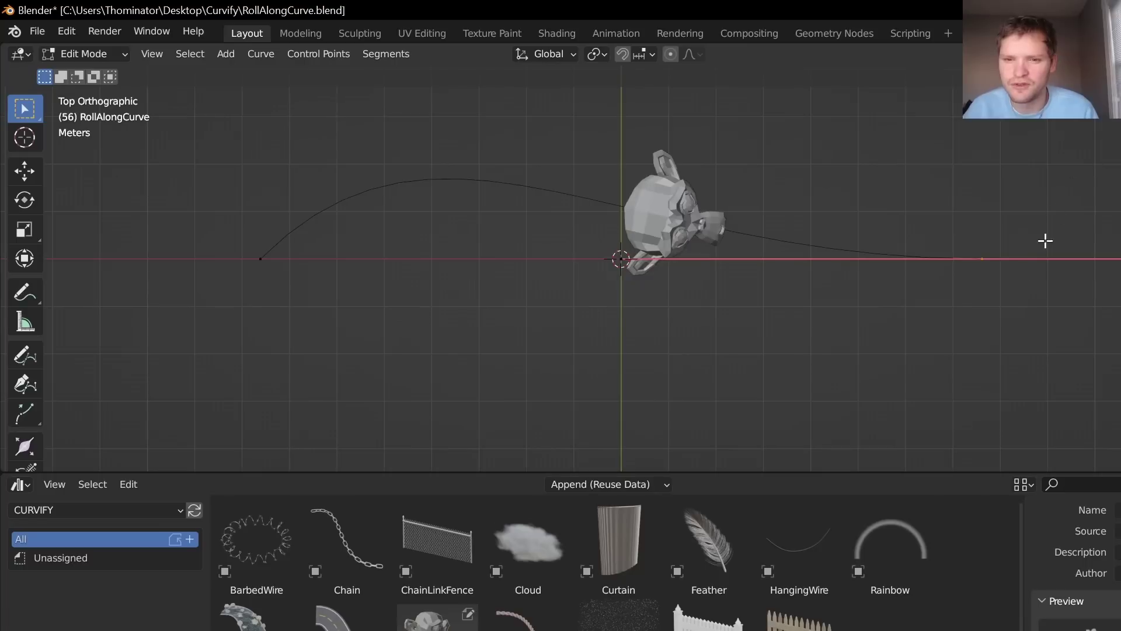
pyautogui.scroll(-2, 951, 300)
pyautogui.press('g')
pyautogui.click(1120, 208)
pyautogui.press('e')
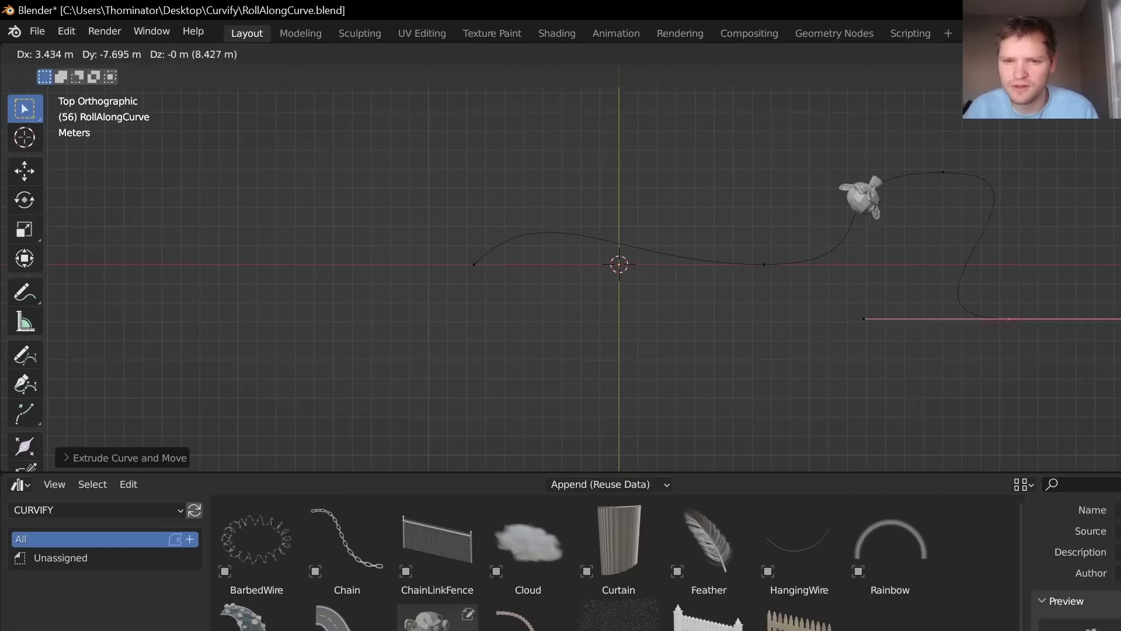
pyautogui.click(14, 408)
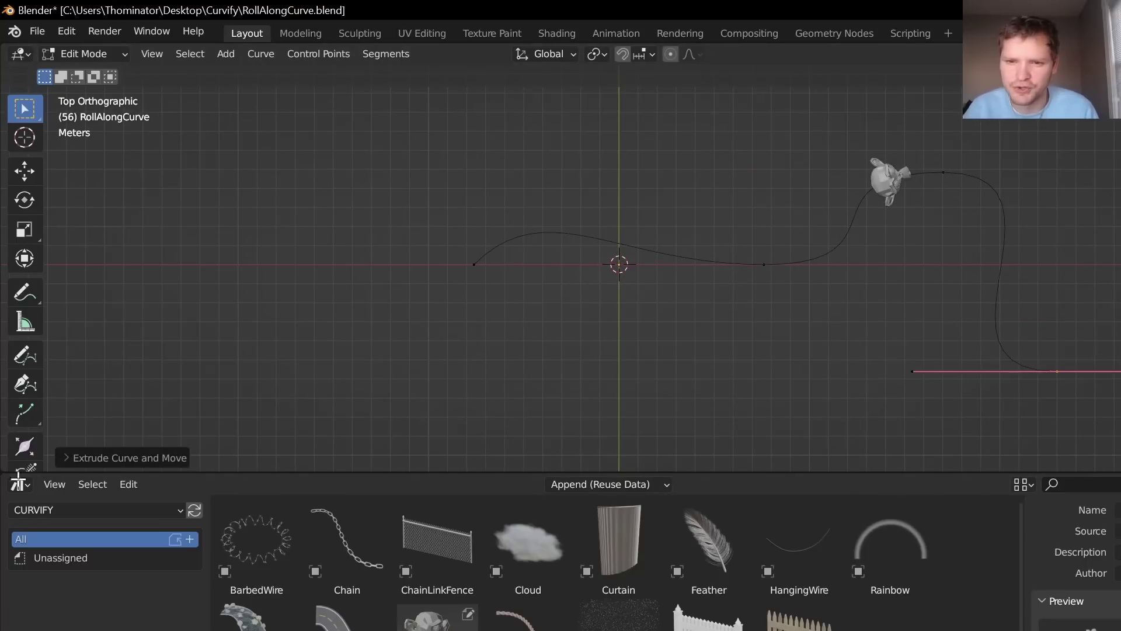
# - Leave Edit Mode and play the monkey head's roll along the extended path, restarting it and examining it from several angles
pyautogui.press('Tab')
pyautogui.press('space')
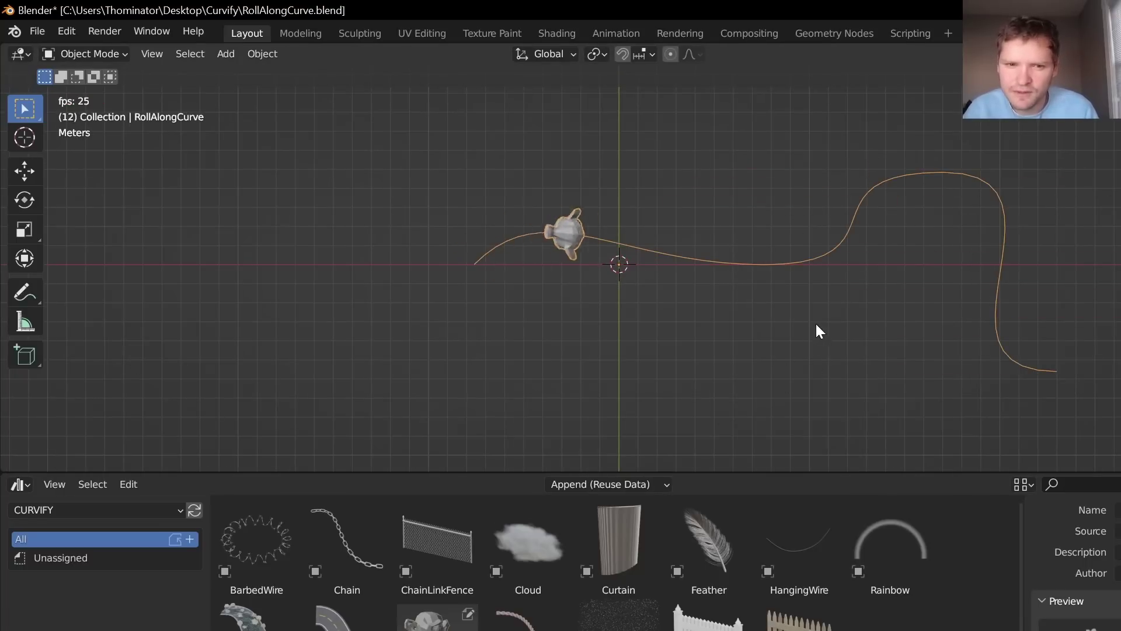
pyautogui.moveTo(815, 324); pyautogui.dragTo(855, 205, button='middle')
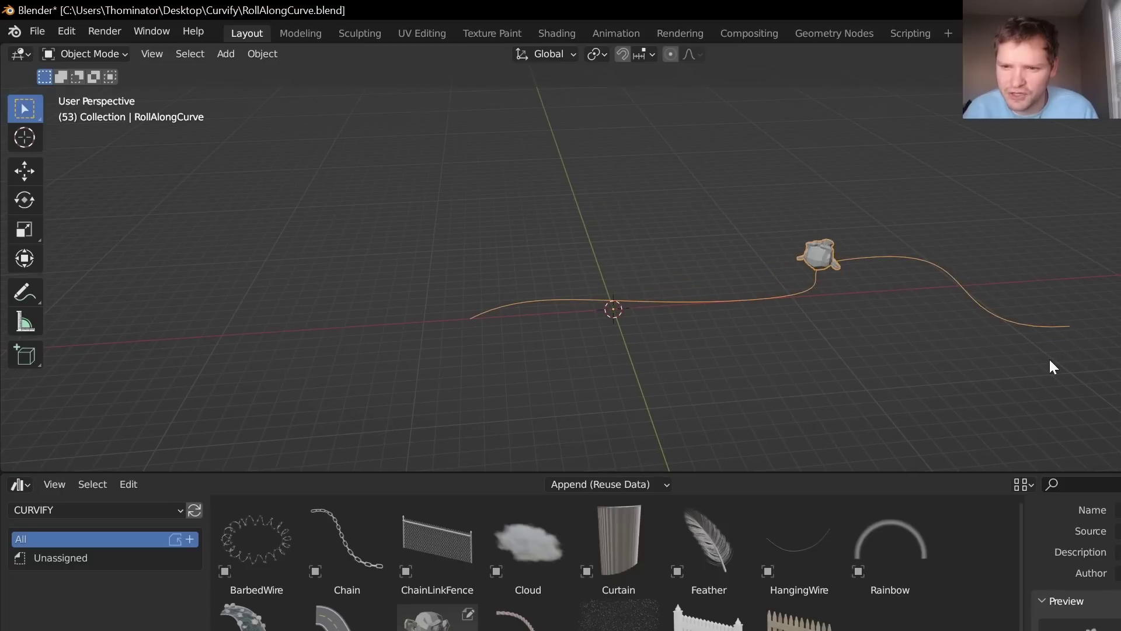
pyautogui.moveTo(1049, 360); pyautogui.dragTo(1002, 357, button='middle')
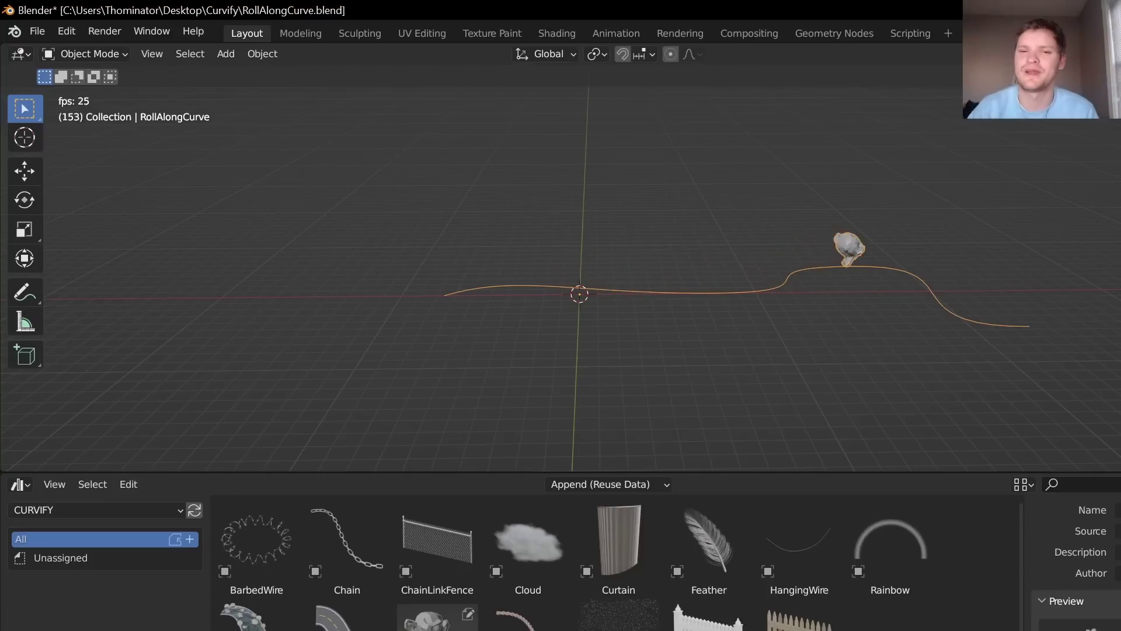
pyautogui.moveTo(913, 244); pyautogui.dragTo(910, 264, button='middle')
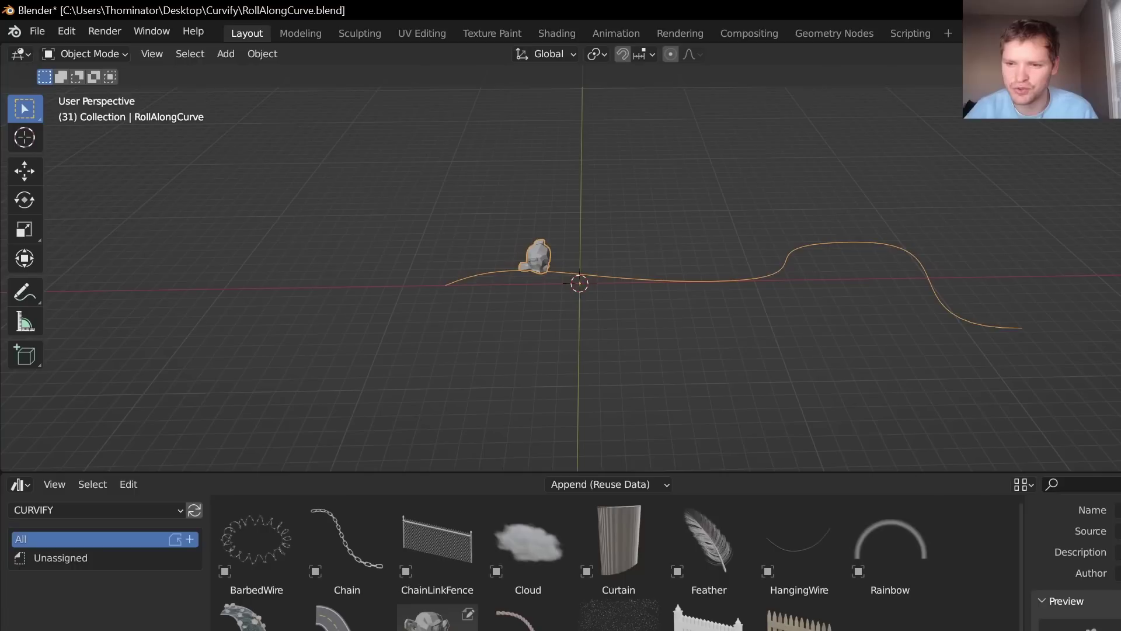
pyautogui.hotkey('shift', 'Left')
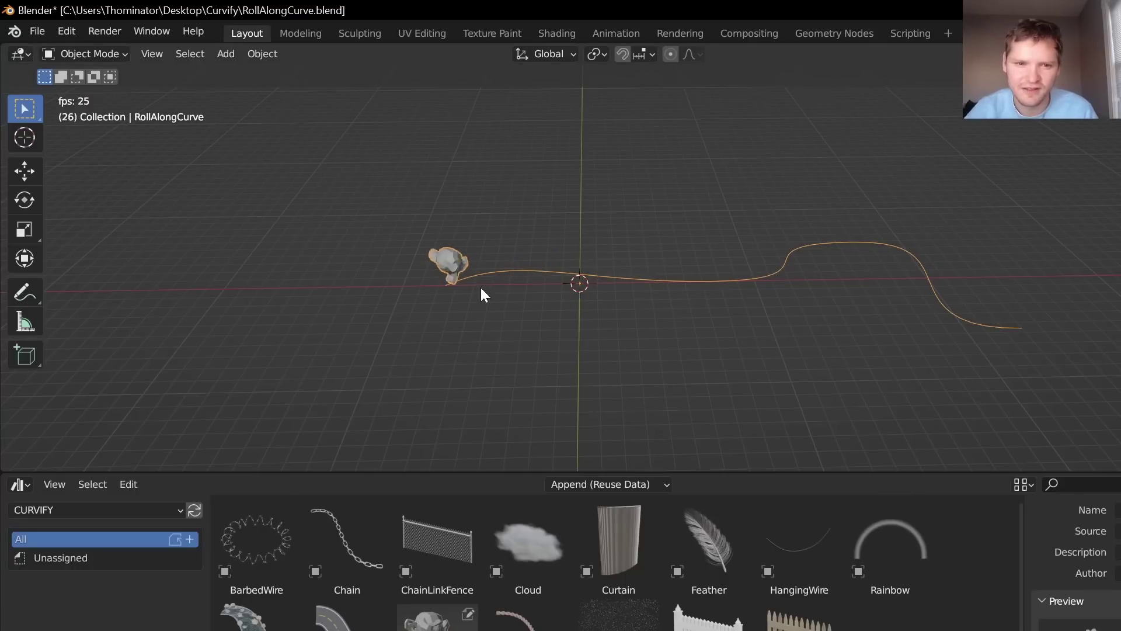
pyautogui.moveTo(772, 255); pyautogui.dragTo(698, 264, button='middle')
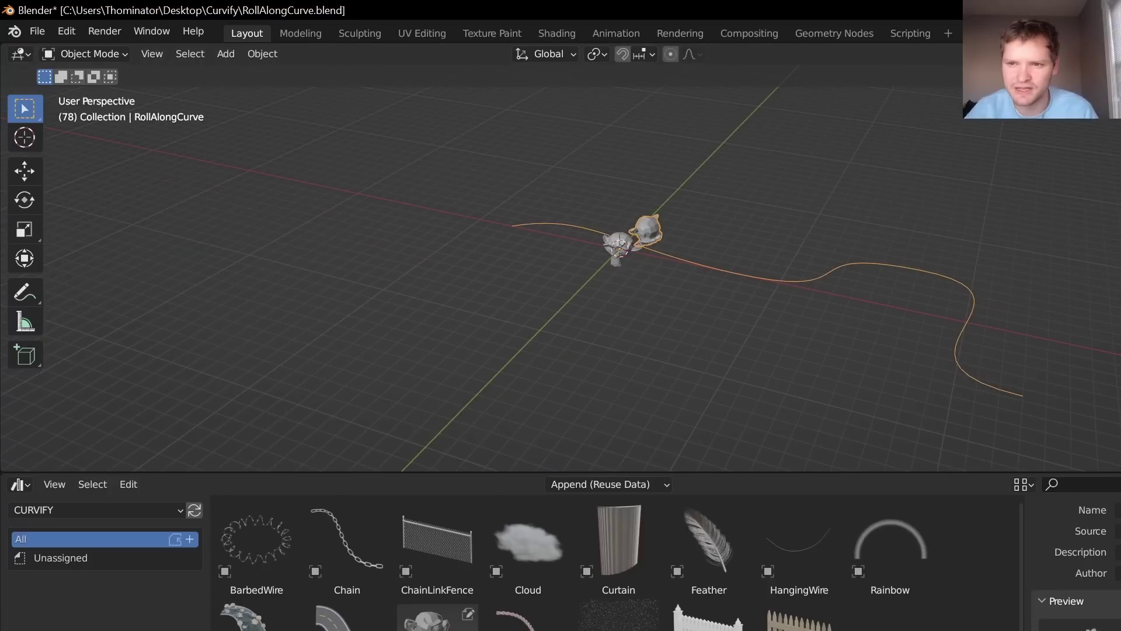
# - Replace the geometry of the original Suzanne object with a cube by deleting all its vertices in Edit Mode
pyautogui.click(617, 248)
pyautogui.press('Tab')
pyautogui.scroll(8, 624, 245)
pyautogui.press('x')
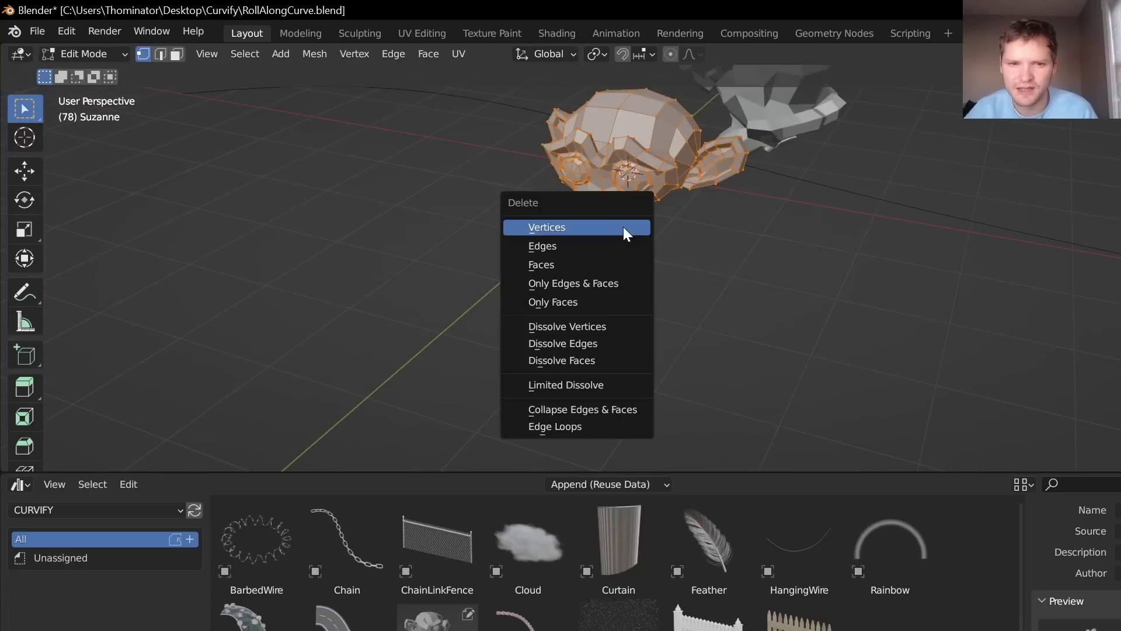
pyautogui.click(612, 227)
pyautogui.hotkey('shift', 'a')
pyautogui.click(580, 209)
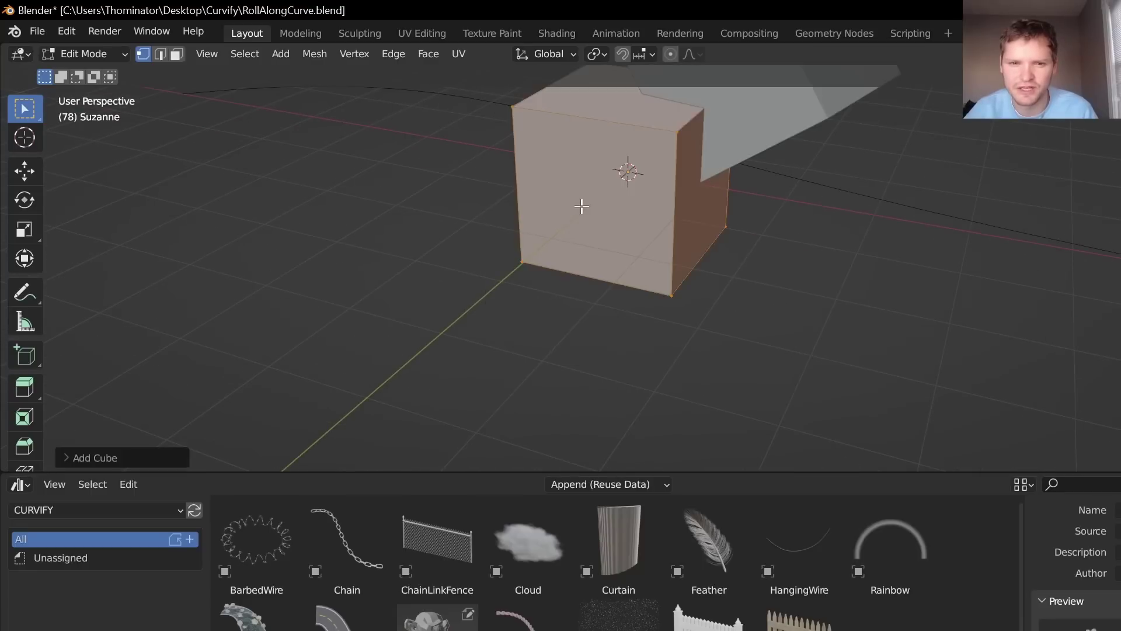
# - Return to Object Mode and set the cube object's origin to its geometry
pyautogui.press('Tab')
pyautogui.click(266, 54)
pyautogui.moveTo(279, 83)
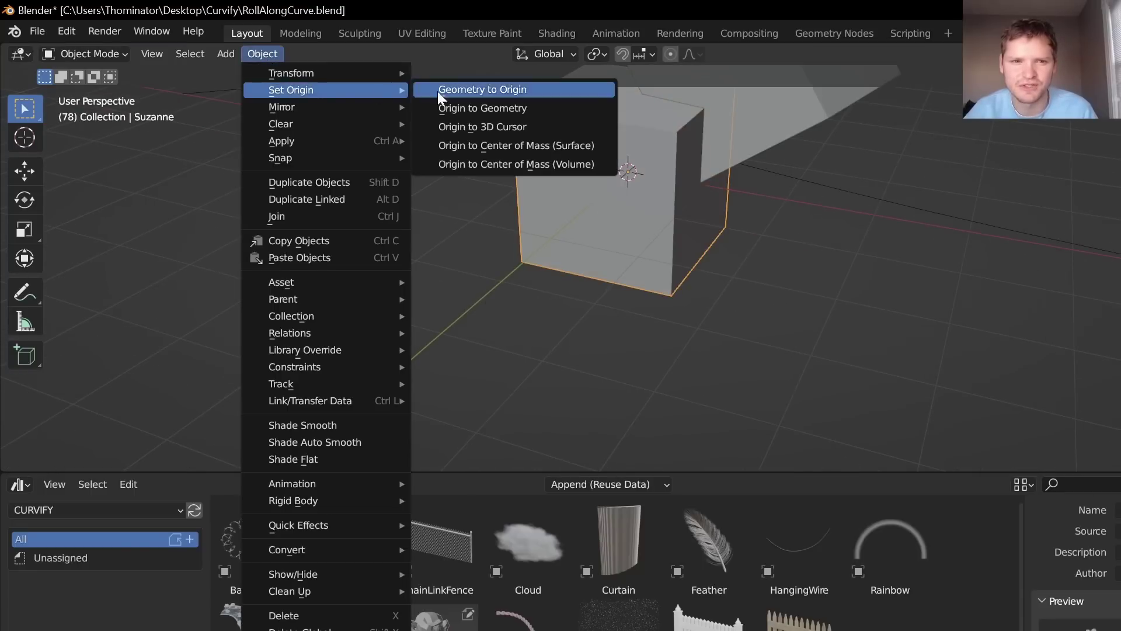
pyautogui.click(468, 104)
pyautogui.scroll(-8, 644, 164)
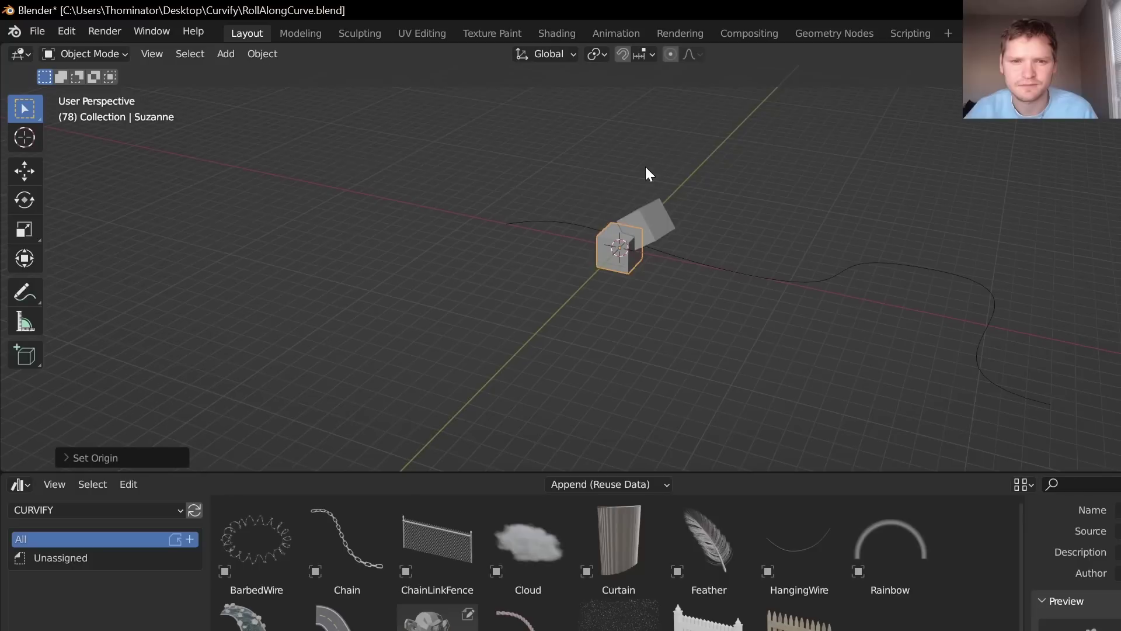
# - Play the animation of the cube rolling along the winding path, examine it from another angle, and stop playback
pyautogui.press('space')
pyautogui.click(732, 258)
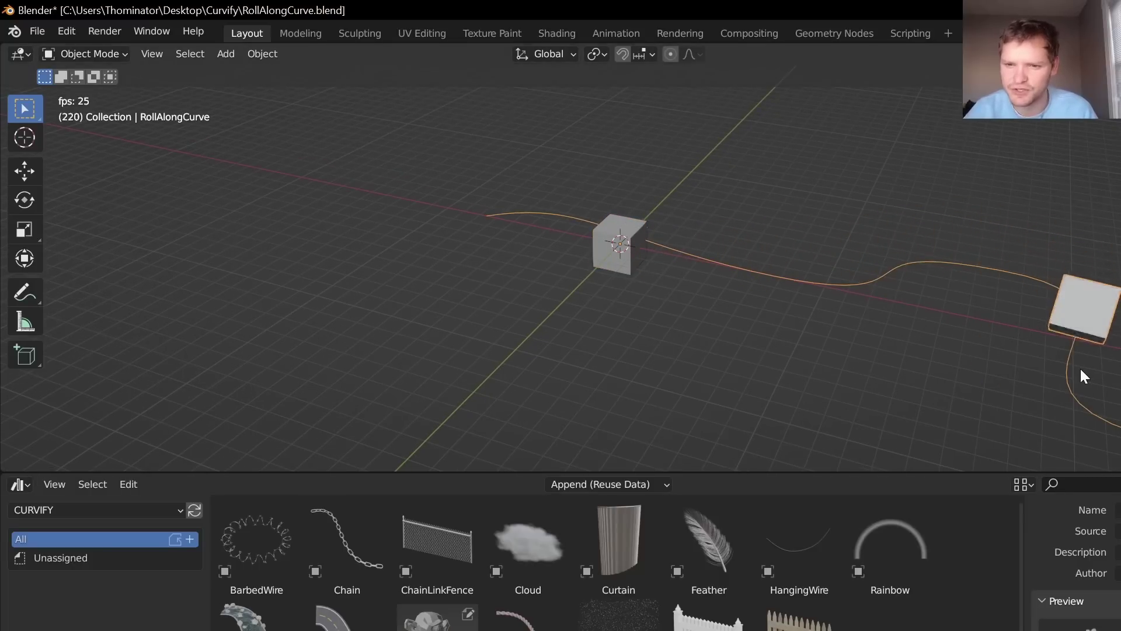
pyautogui.moveTo(1080, 371); pyautogui.dragTo(1118, 371, button='middle')
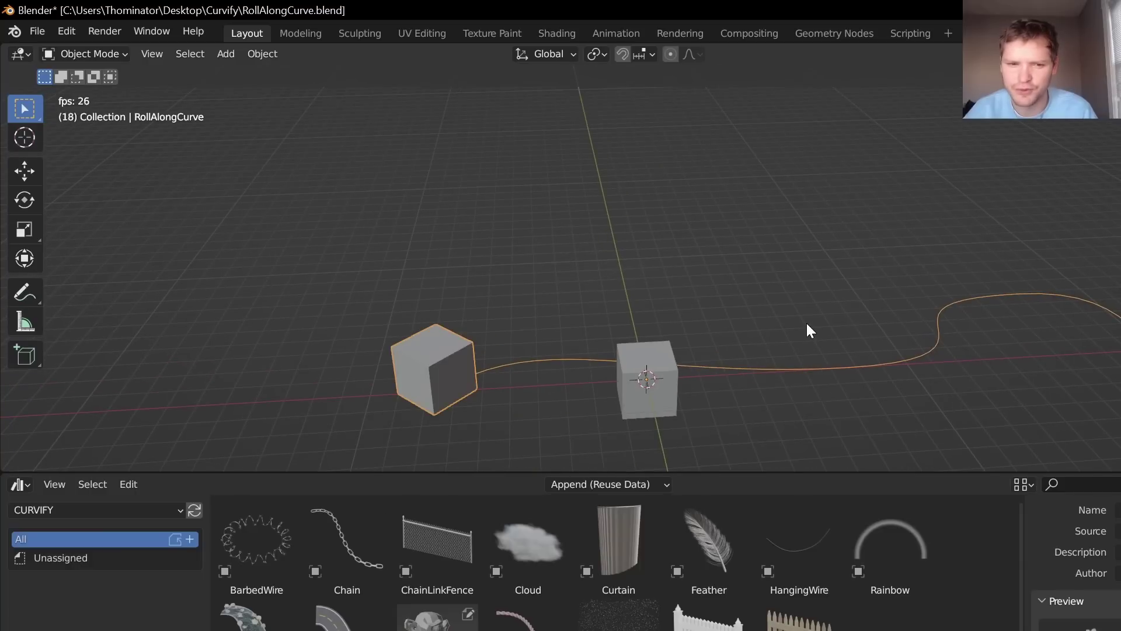
pyautogui.press('space')
# - Open Rope.blend from the Curvify folder without saving the rolling-path changes, and show the rope in rendered shading
pyautogui.click(30, 34)
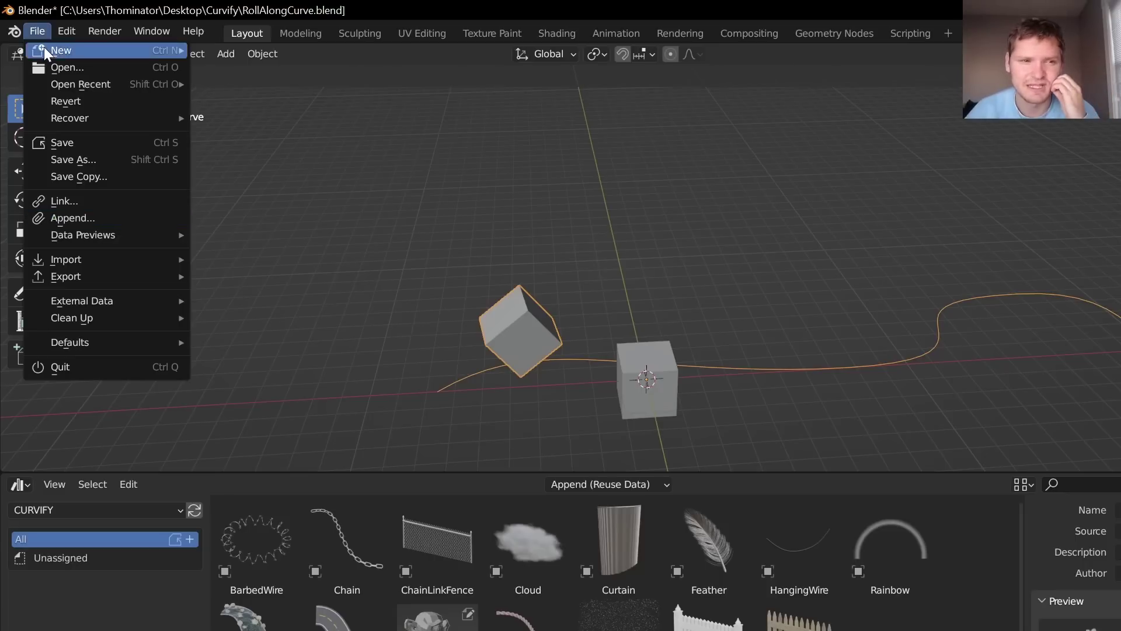
pyautogui.click(62, 66)
pyautogui.click(780, 438)
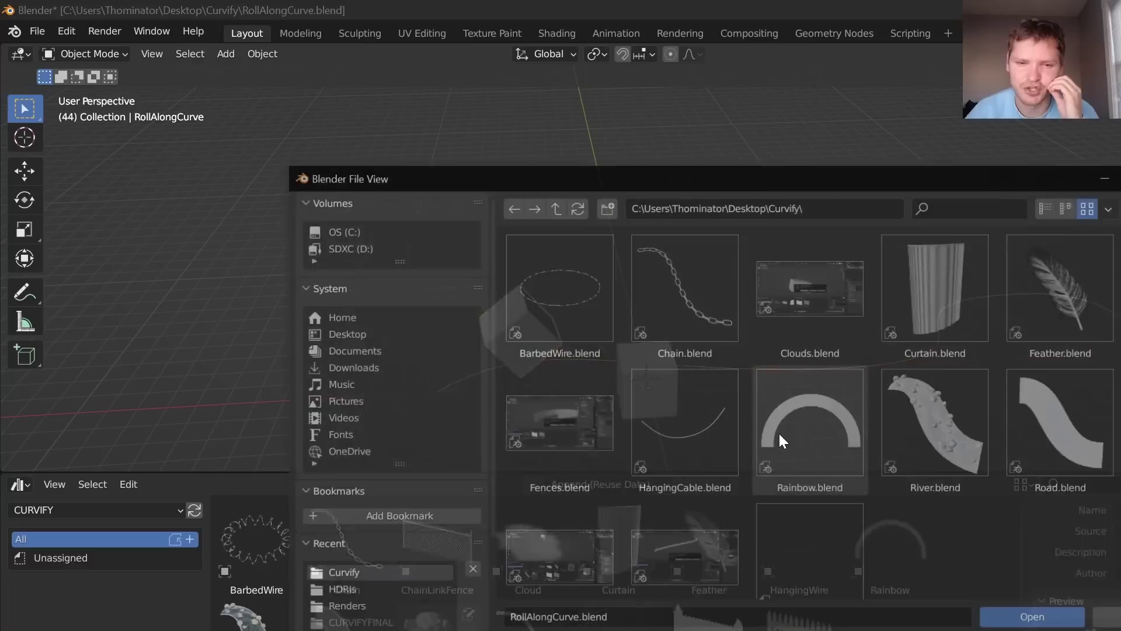
pyautogui.scroll(-1, 764, 415)
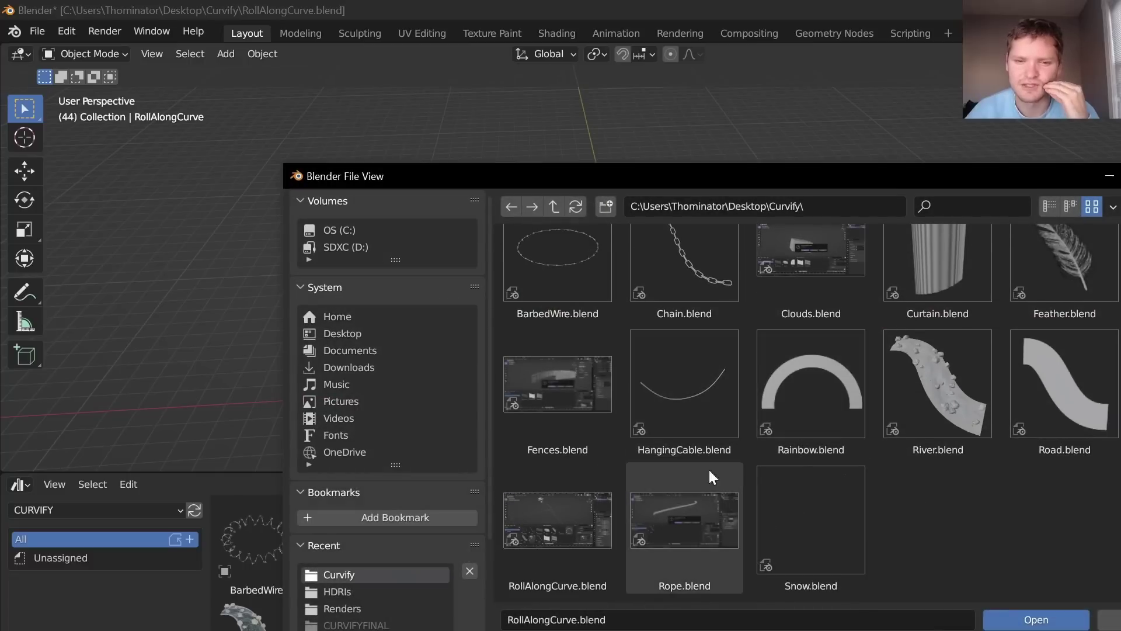
pyautogui.doubleClick(702, 503)
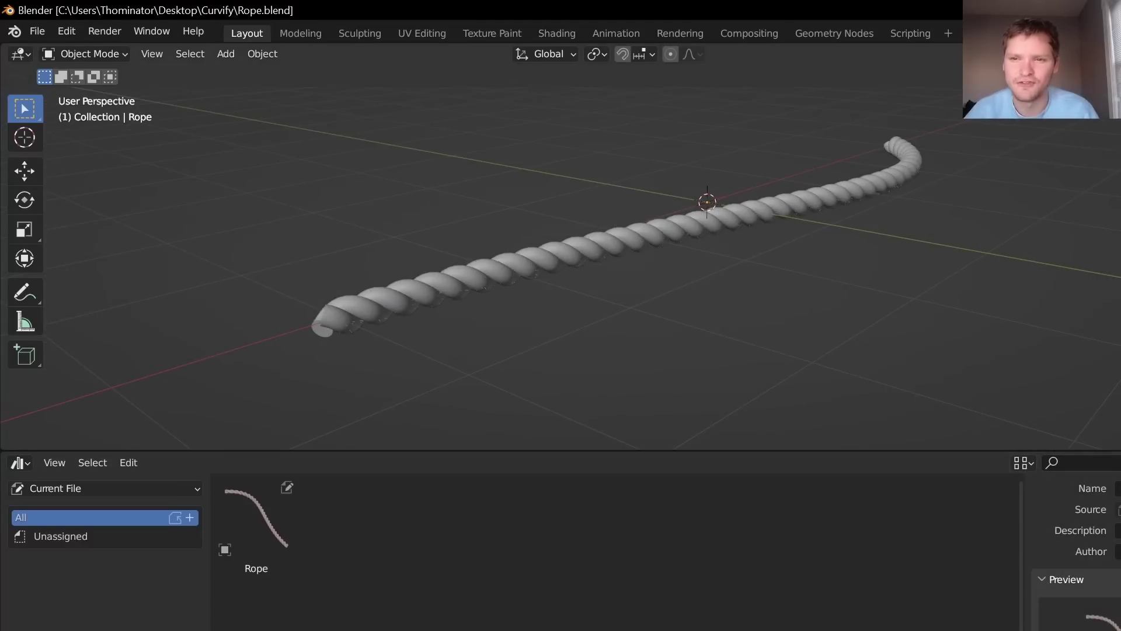
pyautogui.click(1108, 54)
pyautogui.moveTo(716, 225); pyautogui.dragTo(715, 239, button='middle')
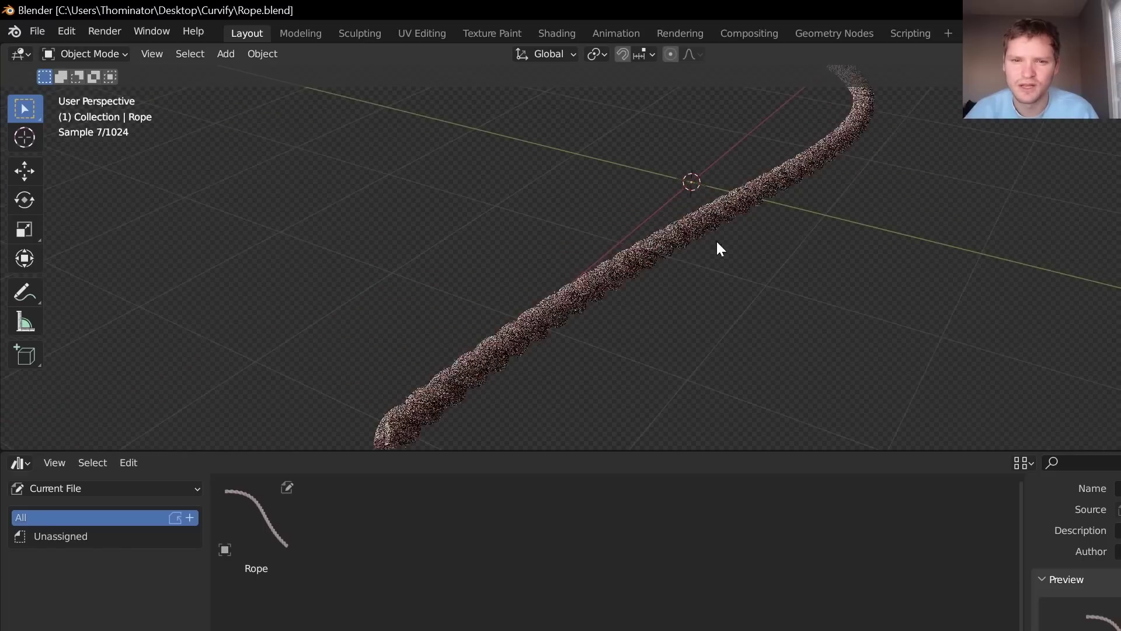
# - Extrude two extra points off the rope's near end in Edit Mode to make a loop, and undo both extrusions
pyautogui.click(699, 234)
pyautogui.press('Tab')
pyautogui.scroll(-2, 659, 246)
pyautogui.moveTo(540, 401); pyautogui.dragTo(402, 331)
pyautogui.press('e')
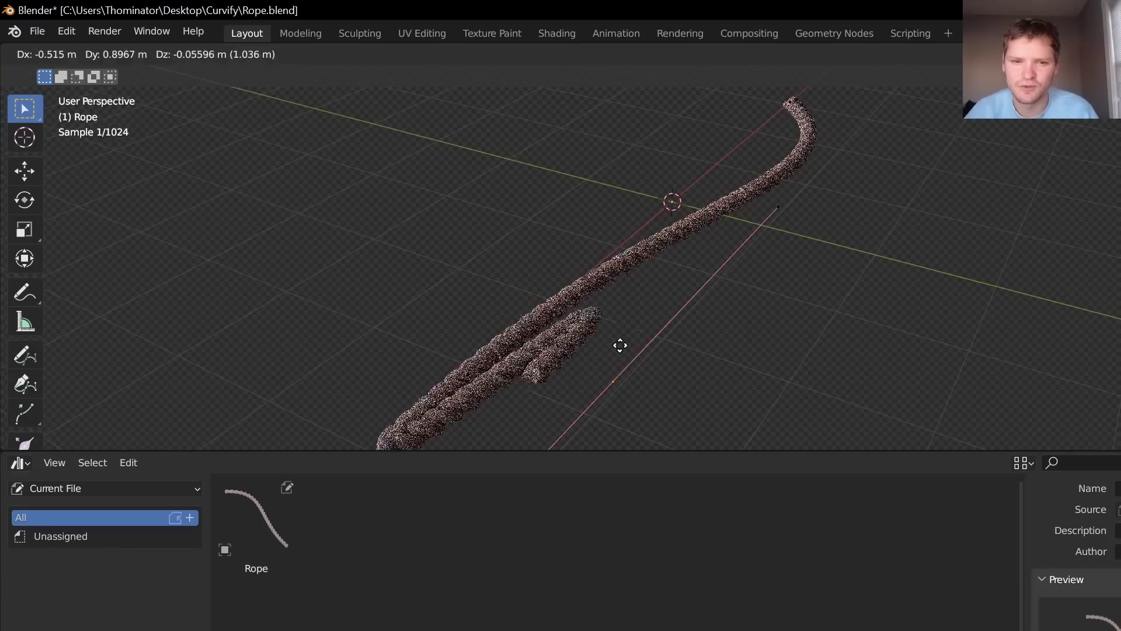
pyautogui.click(832, 333)
pyautogui.press('e')
pyautogui.click(743, 202)
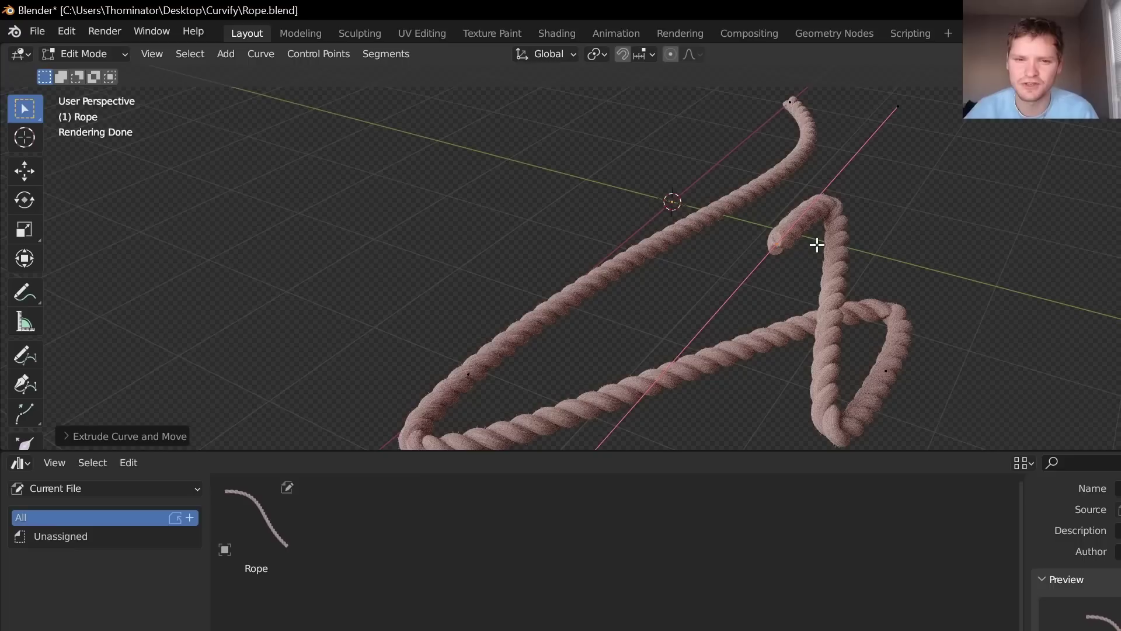
pyautogui.hotkey('ctrl', 'z')
pyautogui.hotkey('ctrl', 'z')
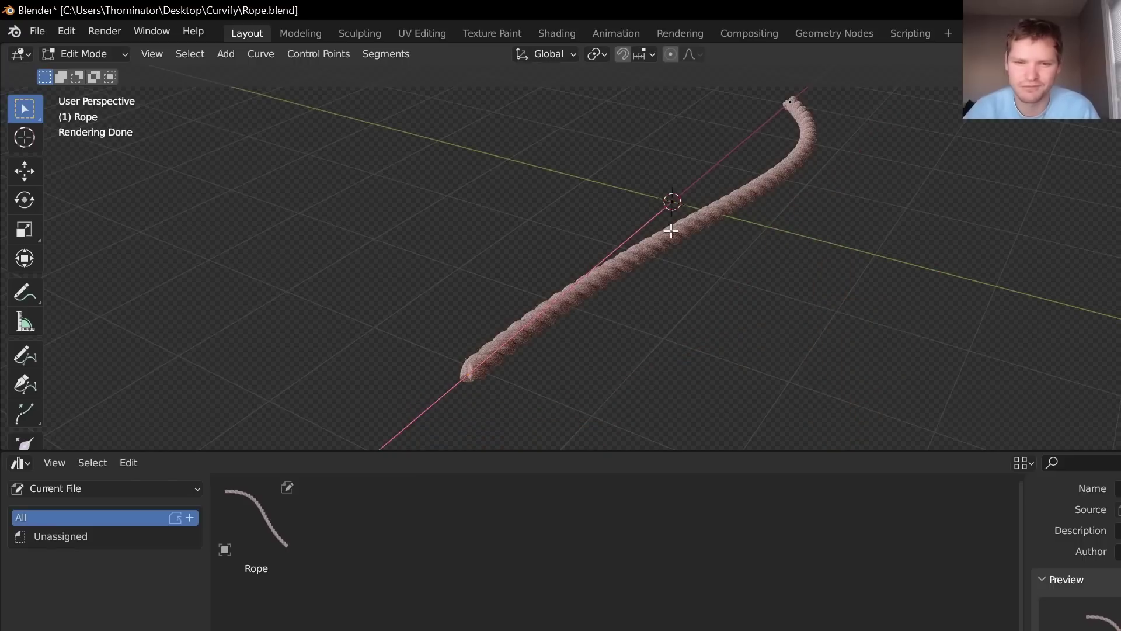
# - Leave Edit Mode and examine the rope's twisted strands and loose fibres up close from several angles
pyautogui.scroll(2, 670, 231)
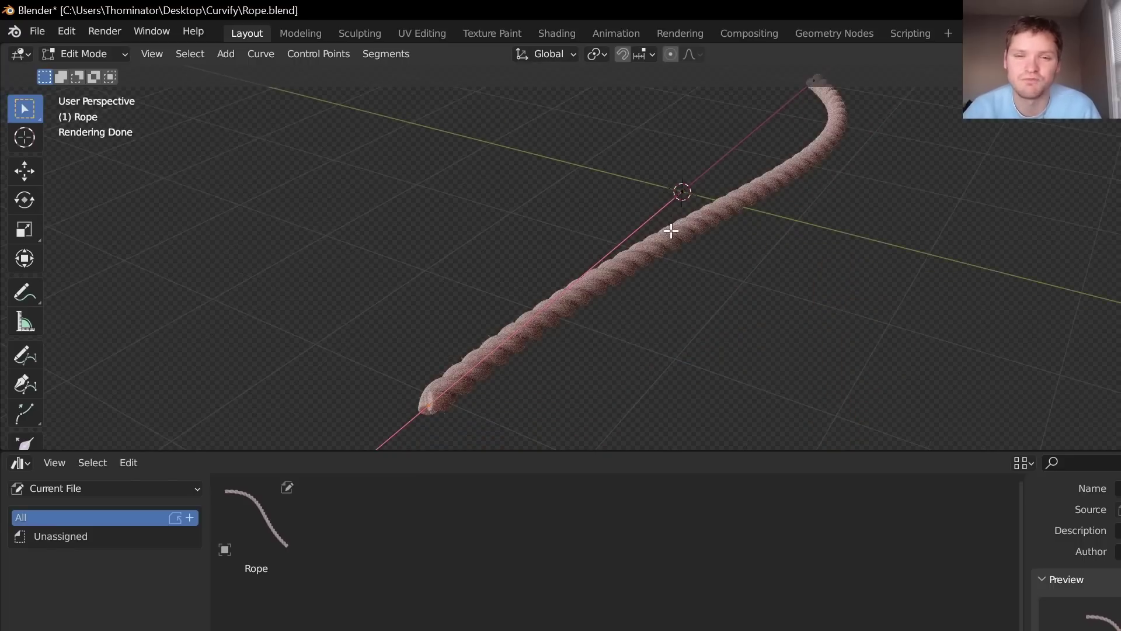
pyautogui.press('Tab')
pyautogui.moveTo(713, 240); pyautogui.dragTo(755, 201, button='middle')
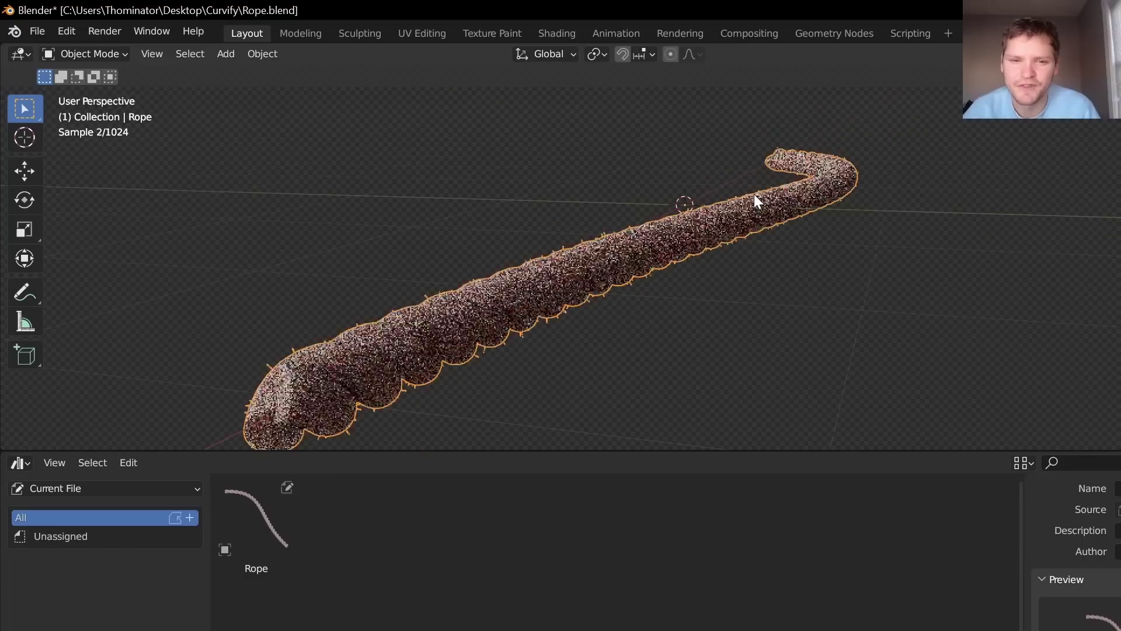
pyautogui.moveTo(767, 244); pyautogui.dragTo(757, 242, button='middle')
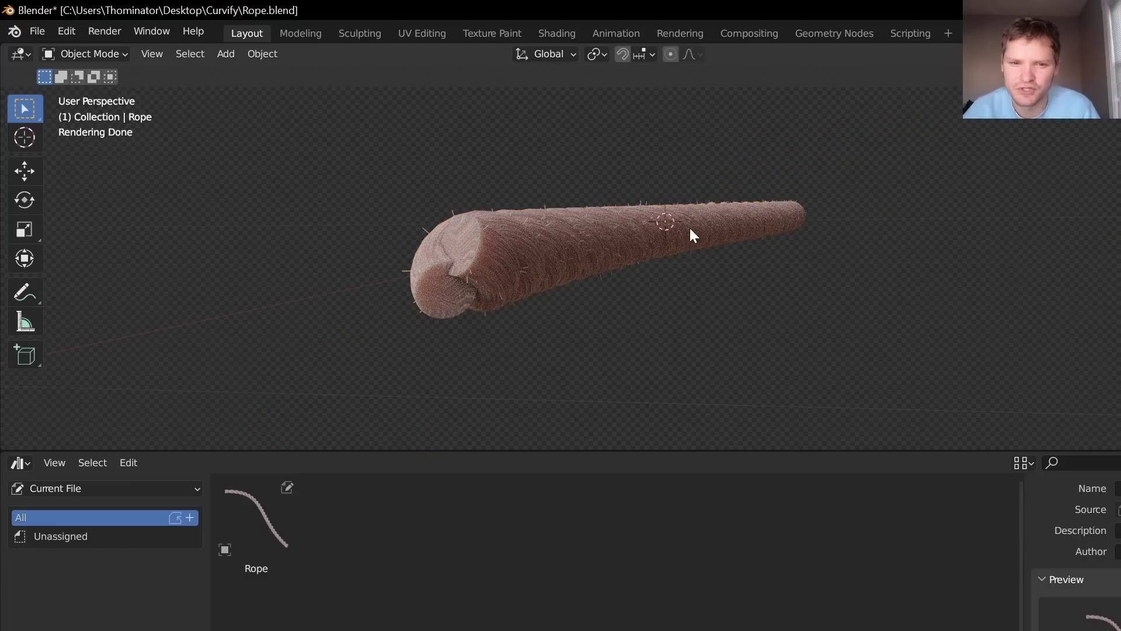
pyautogui.moveTo(690, 234)
pyautogui.mouseDown(button='middle')
pyautogui.moveTo(668, 250)
pyautogui.moveTo(691, 237)
pyautogui.mouseUp(button='middle')
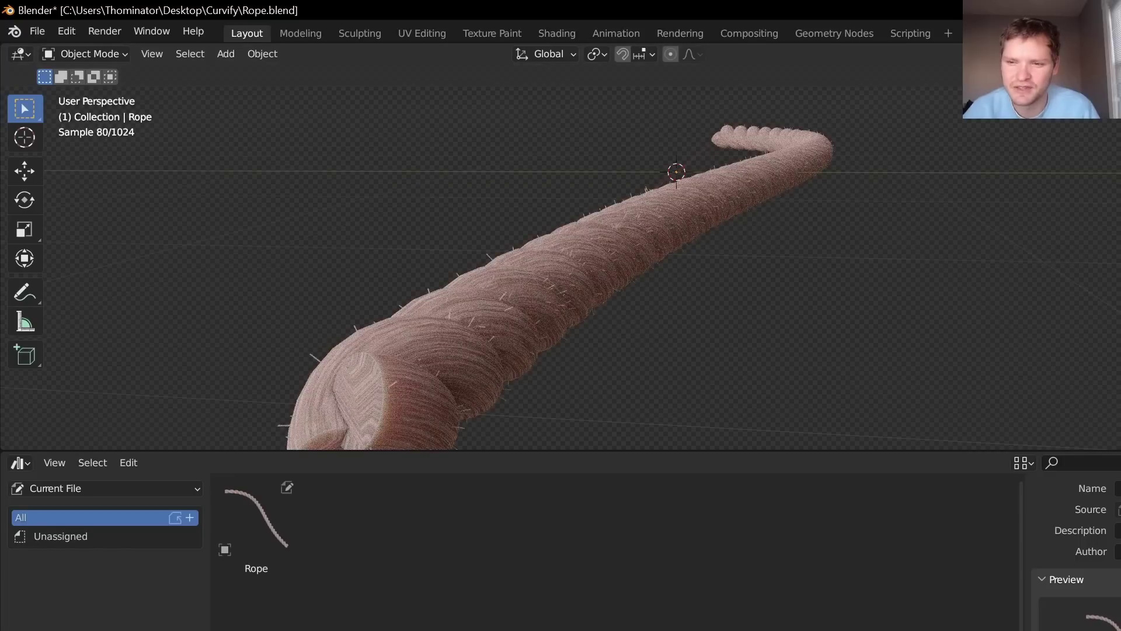
# - Loosen the twist of the rope's strands, inspect the whole rope, and undo the twist change
pyautogui.hotkey('ctrl', 'z')
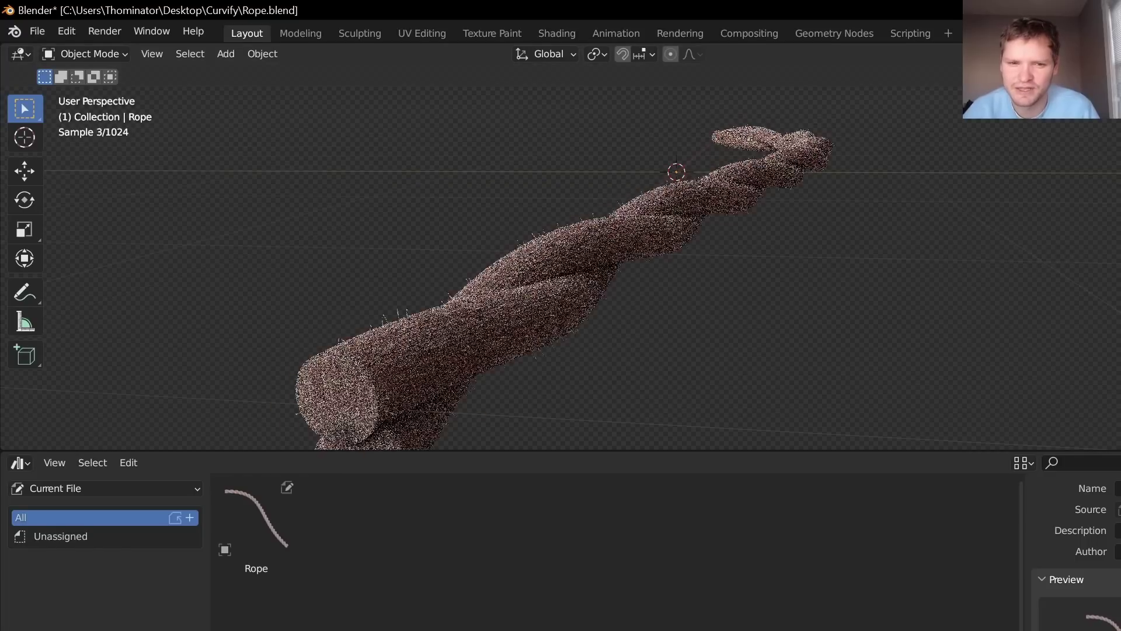
pyautogui.scroll(-10, 705, 210)
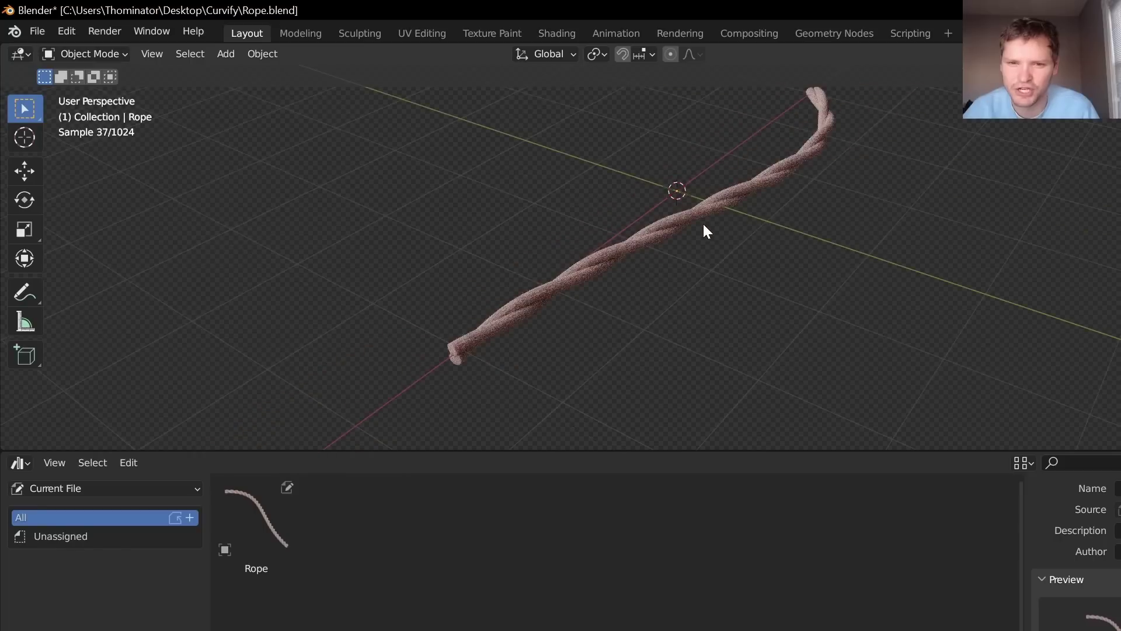
pyautogui.hotkey('ctrl', 'z')
# - Thicken the rope and loosen the twist of its strands, checking the result close up and from a distance
pyautogui.scroll(4, 702, 222)
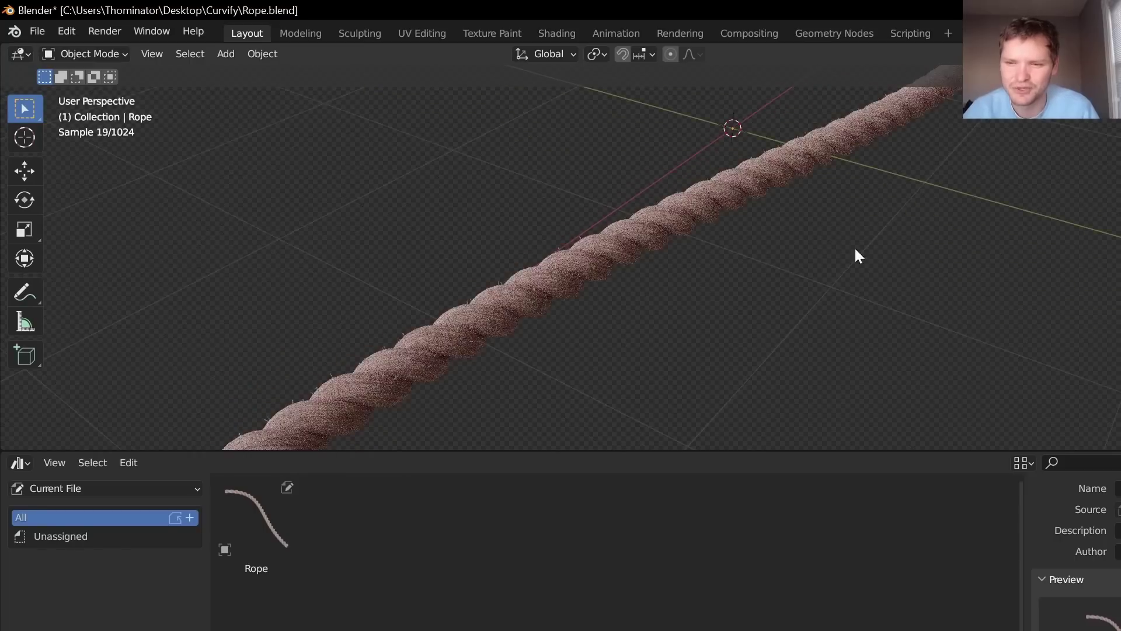
pyautogui.scroll(1, 1078, 289)
pyautogui.scroll(4, 861, 275)
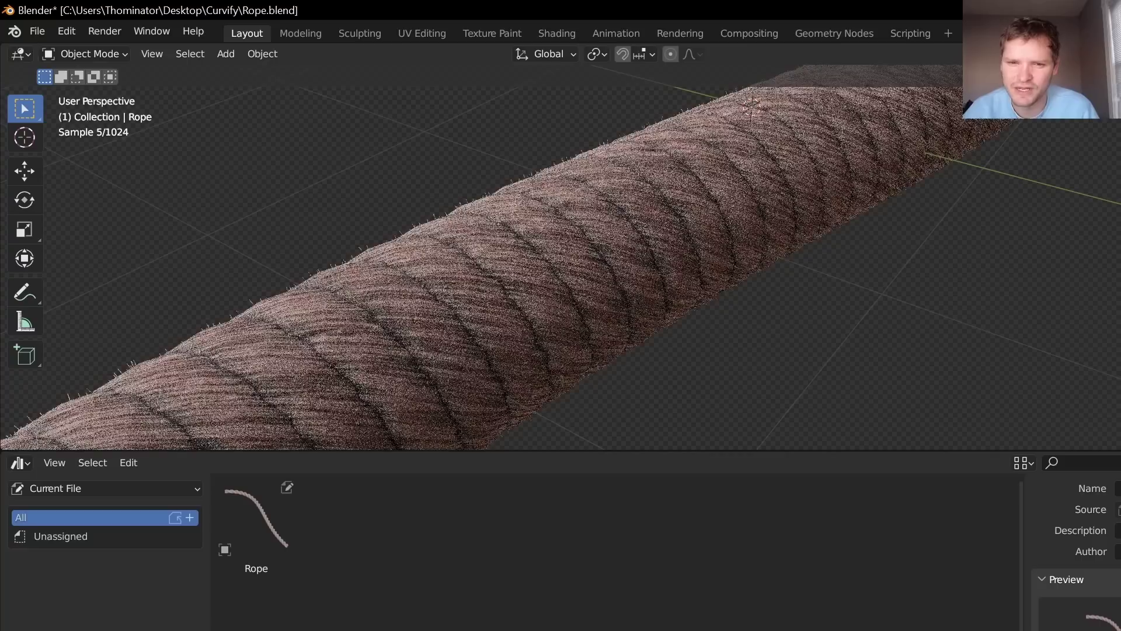
pyautogui.scroll(-8, 864, 283)
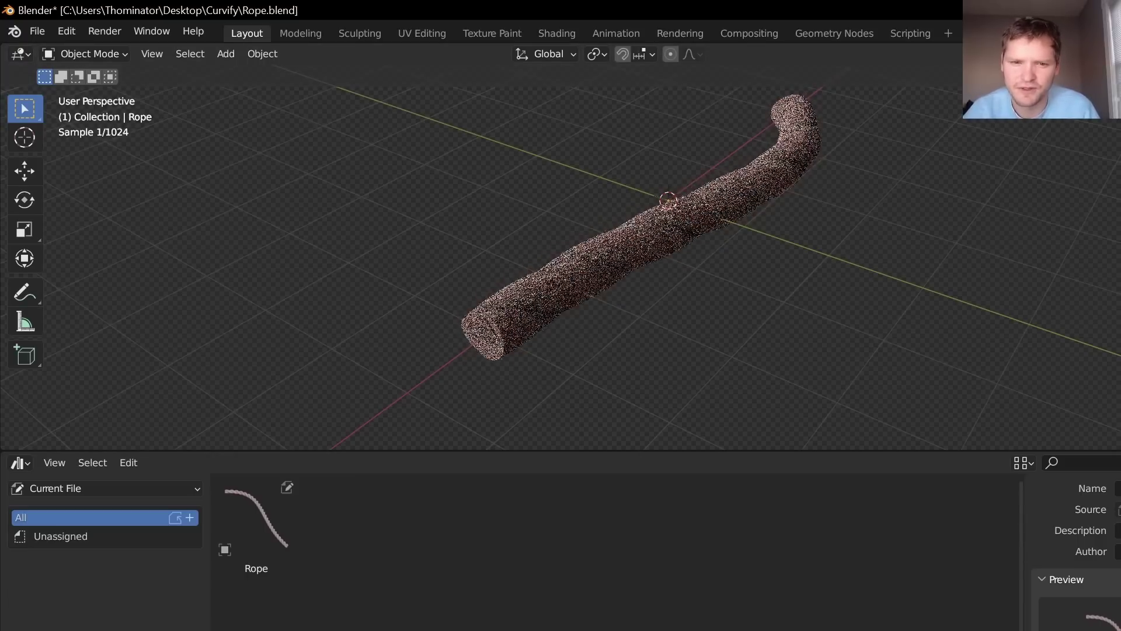
pyautogui.scroll(1, 608, 230)
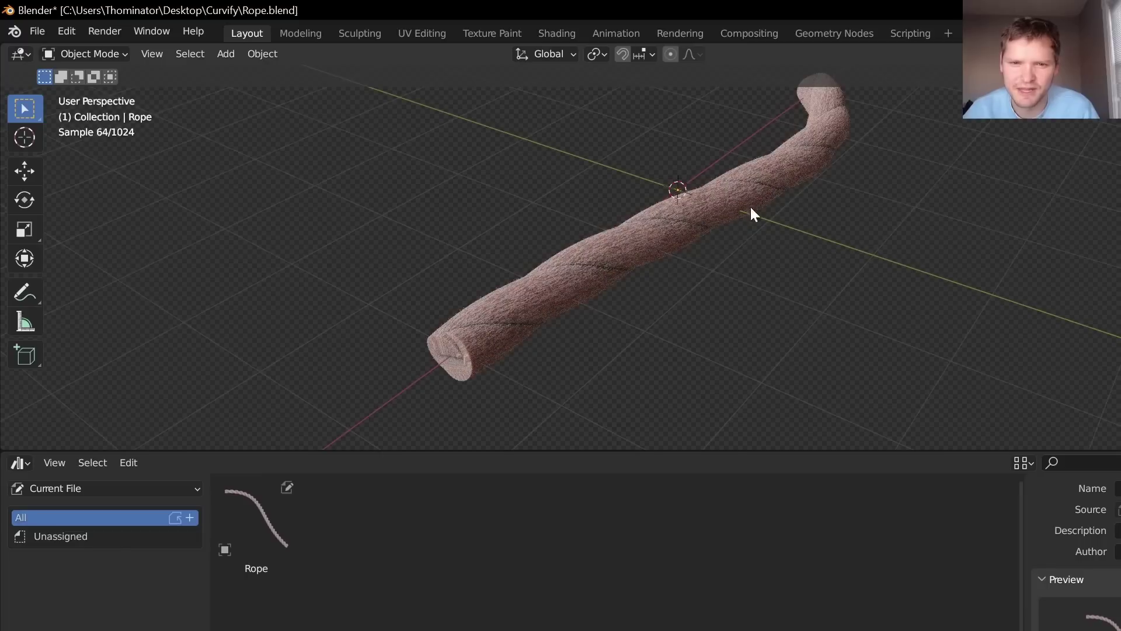
# - Open Snow.blend from the Curvify folder without saving the rope changes
pyautogui.click(14, 31)
pyautogui.moveTo(34, 27)
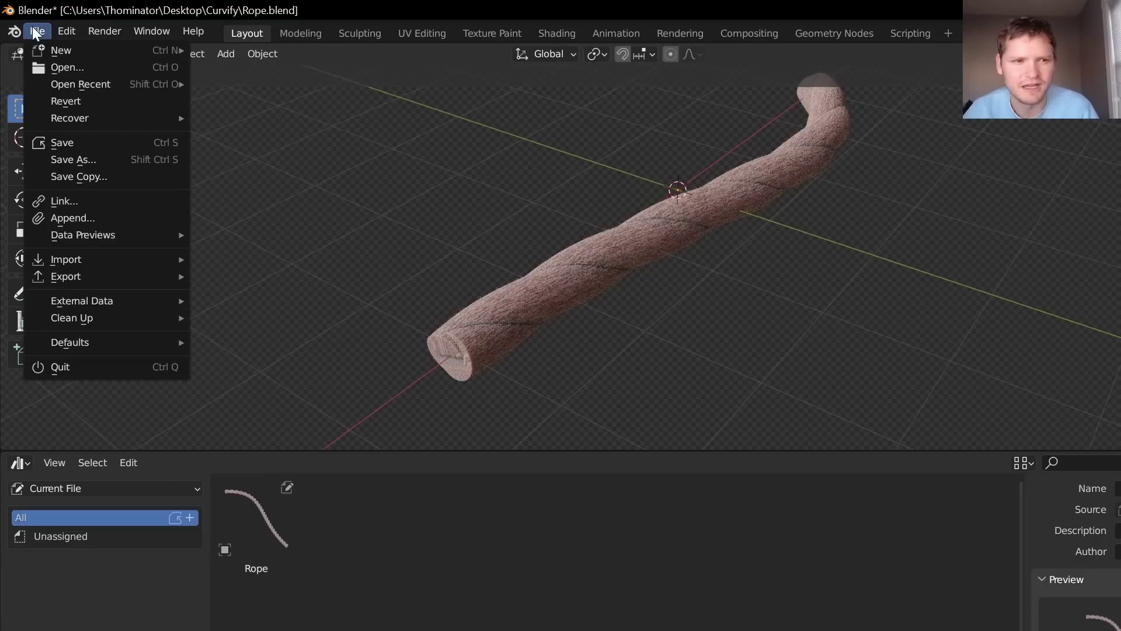
pyautogui.click(48, 68)
pyautogui.click(782, 441)
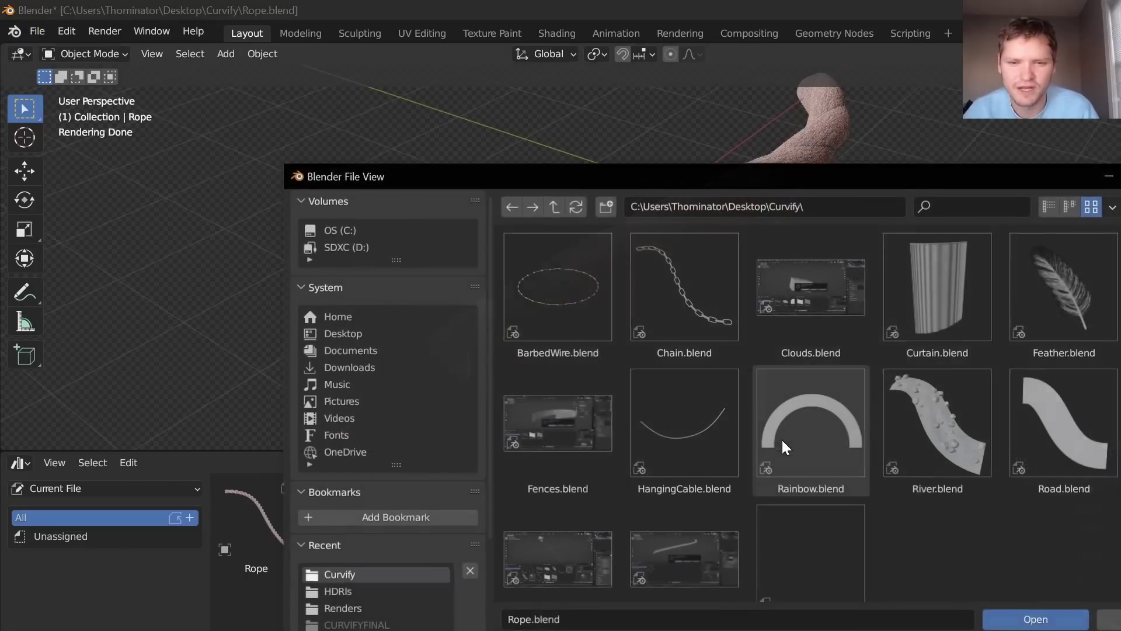
pyautogui.scroll(-1, 770, 455)
pyautogui.doubleClick(810, 494)
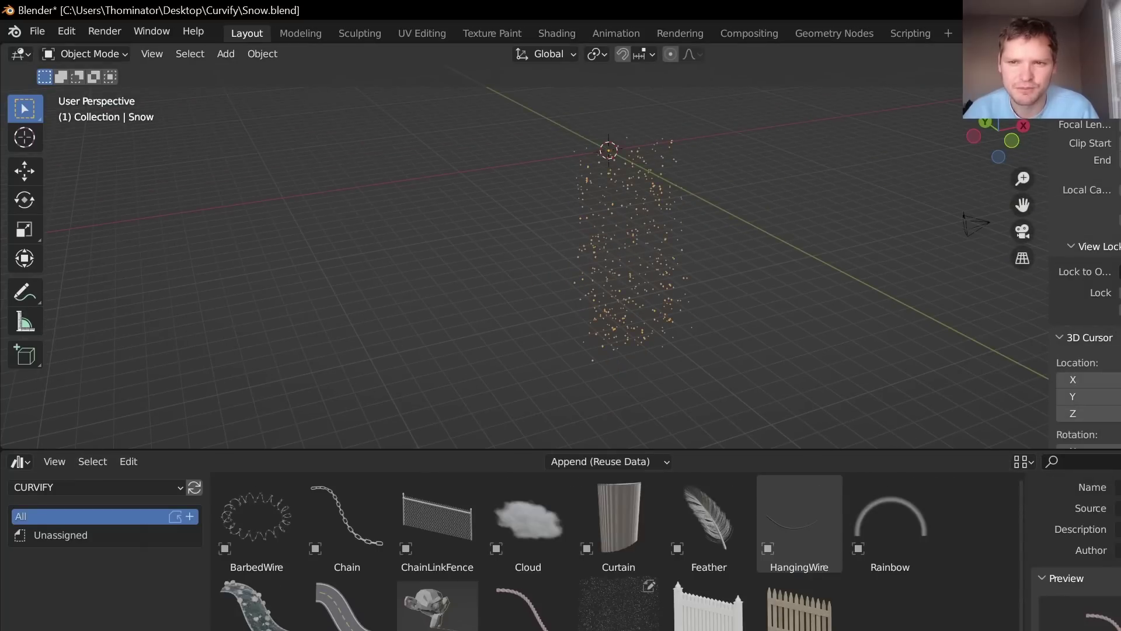
# - Play the falling snow animation in rendered shading and examine it close up and from a distance
pyautogui.scroll(3, 744, 180)
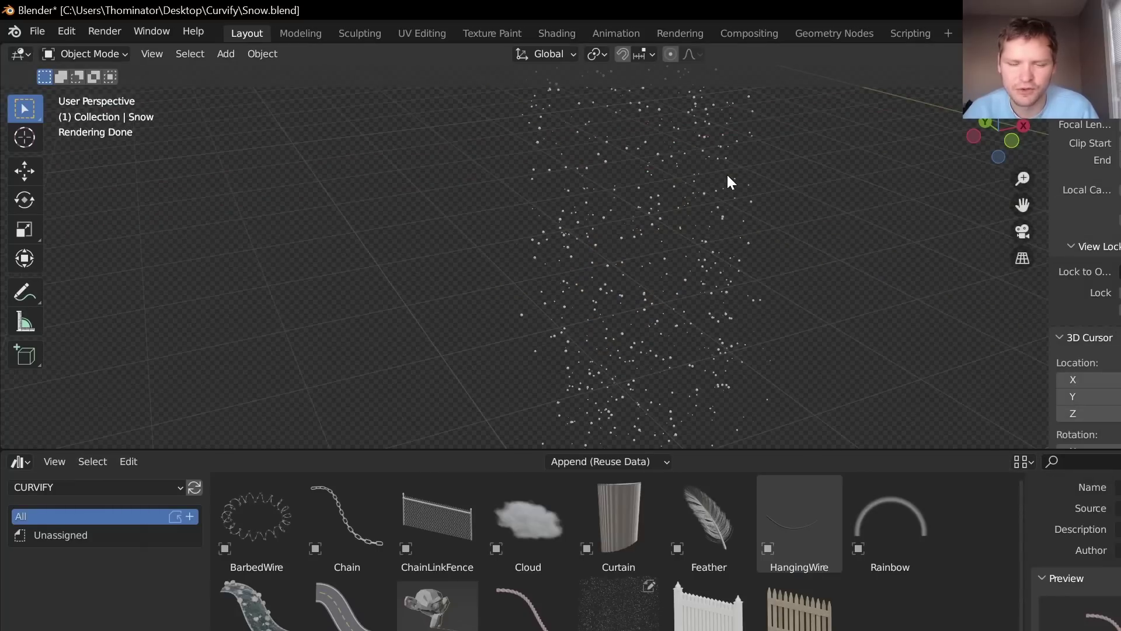
pyautogui.press('space')
pyautogui.moveTo(727, 174)
pyautogui.mouseDown(button='middle')
pyautogui.moveTo(740, 199)
pyautogui.moveTo(712, 166)
pyautogui.mouseUp(button='middle')
pyautogui.scroll(-2, 712, 166)
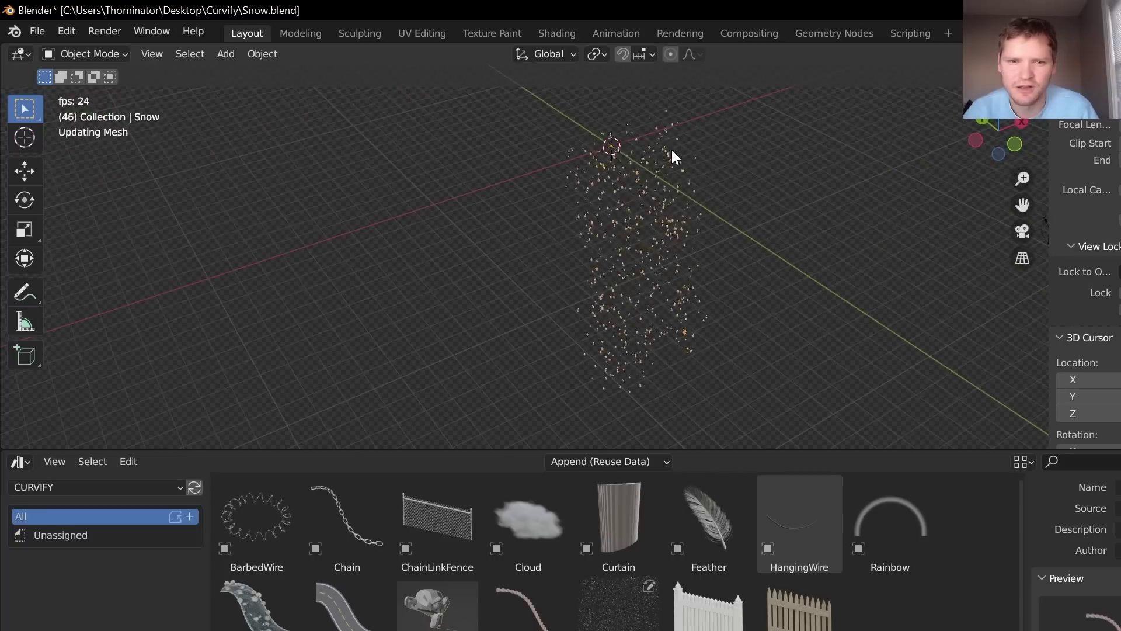
# - Draw several more freehand emitter strokes around the snow's curve in Edit Mode to widen the snowfall, and return to Object Mode
pyautogui.press('Tab')
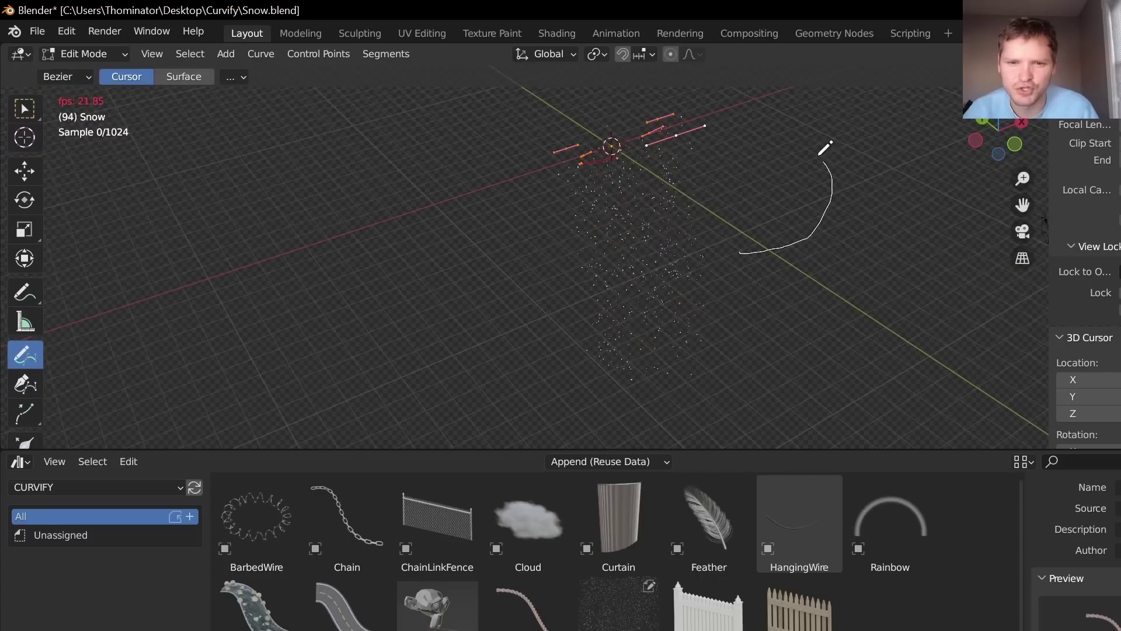
pyautogui.moveTo(819, 155); pyautogui.dragTo(820, 177)
pyautogui.moveTo(480, 239); pyautogui.dragTo(513, 132)
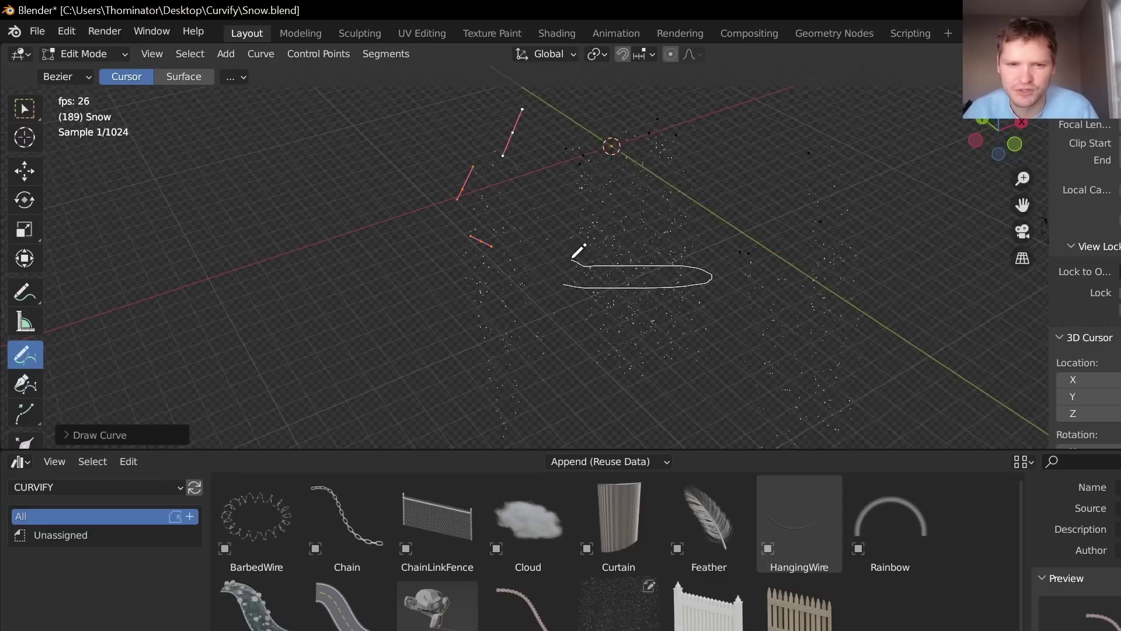
pyautogui.moveTo(743, 191); pyautogui.dragTo(489, 139)
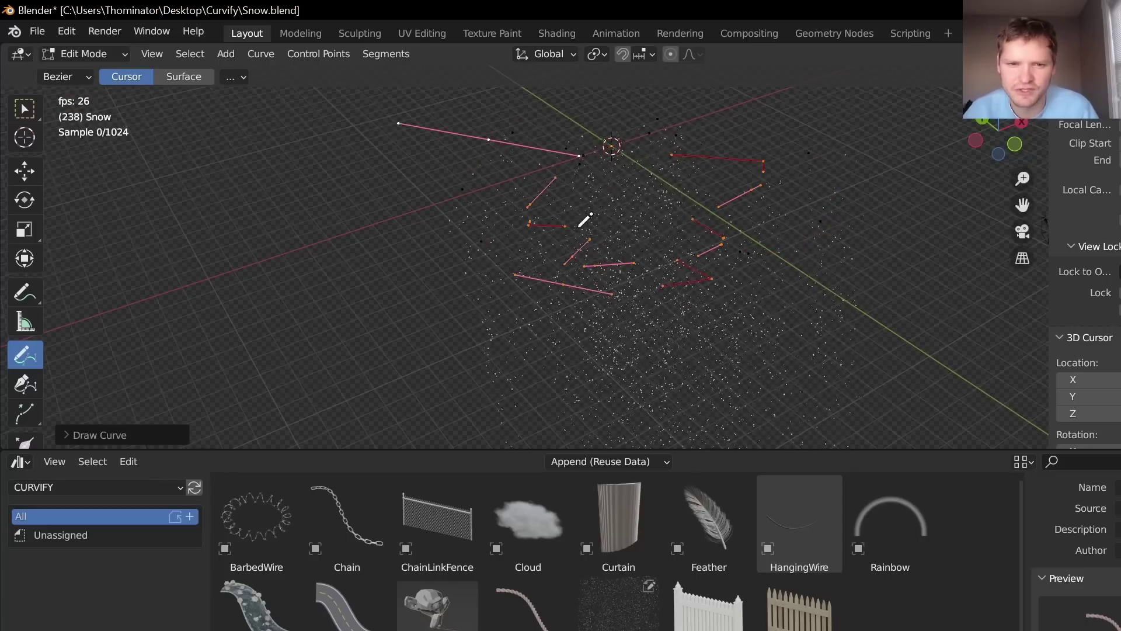
pyautogui.press('Tab')
pyautogui.moveTo(587, 238); pyautogui.dragTo(688, 201, button='middle')
pyautogui.click(818, 209)
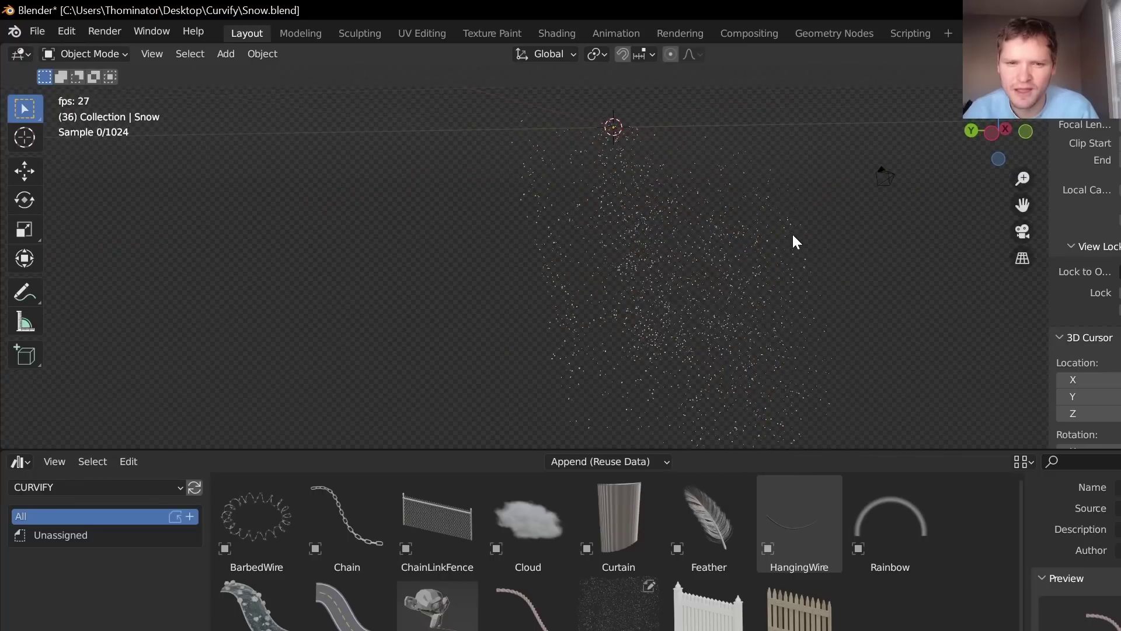
# - Play and pause the widened snowfall, examining the flakes close up and from a distance
pyautogui.scroll(1, 847, 254)
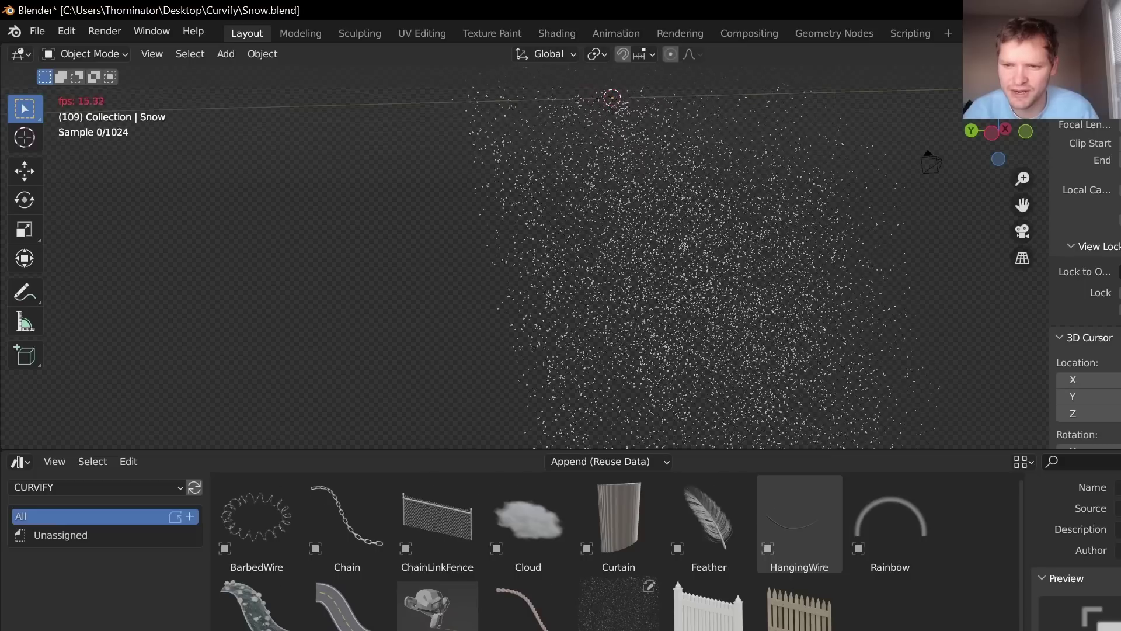
pyautogui.press('space')
pyautogui.scroll(-3, 715, 228)
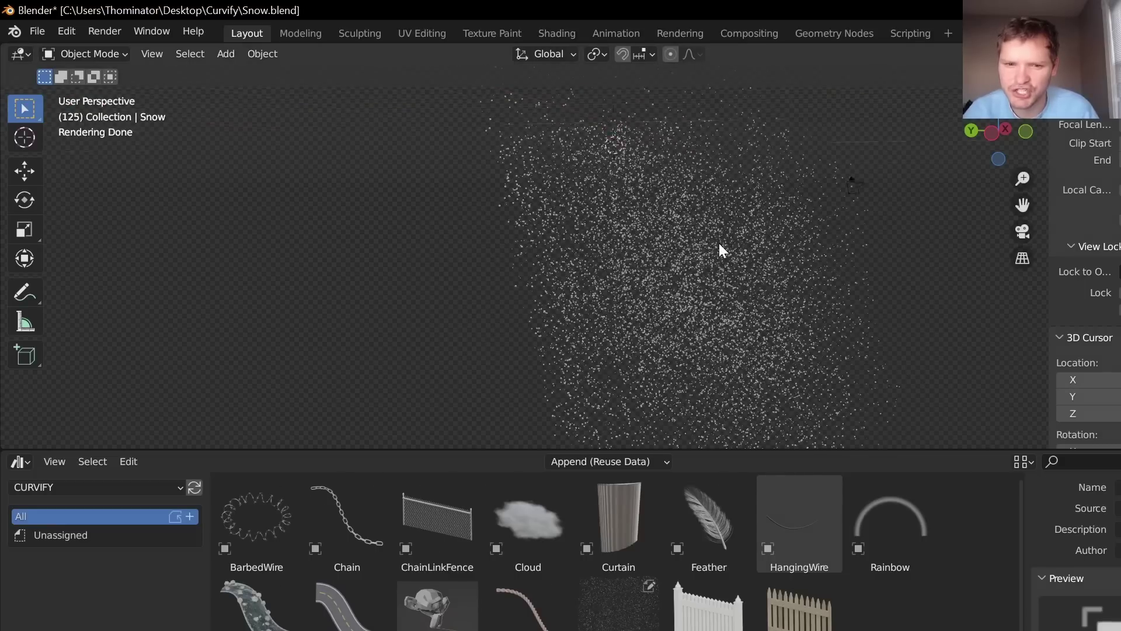
pyautogui.press('space')
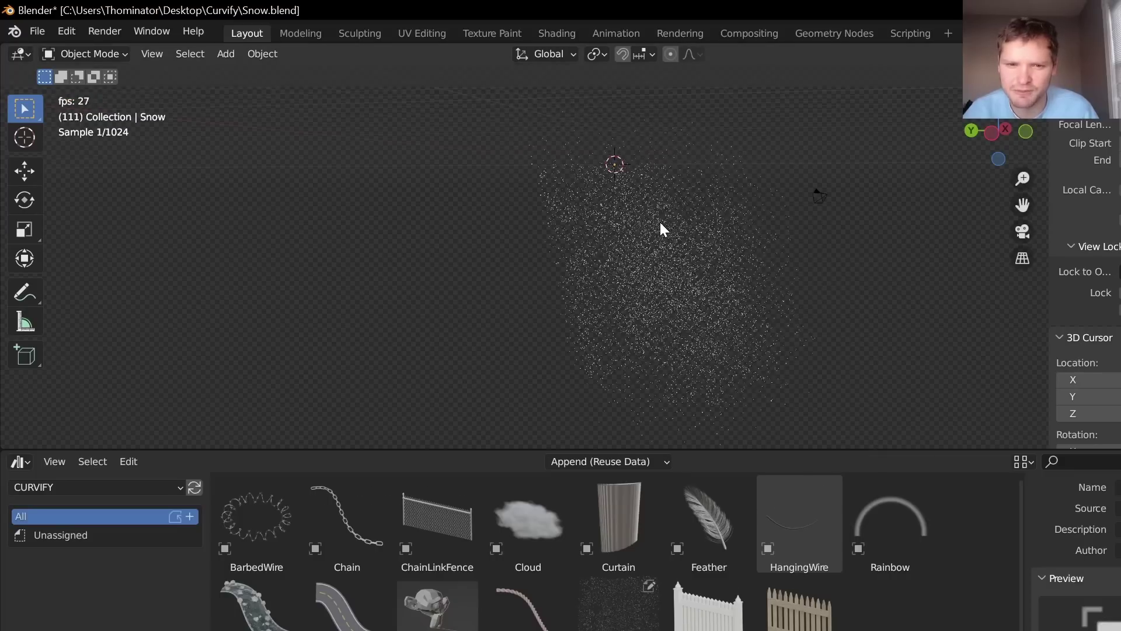
pyautogui.scroll(4, 660, 223)
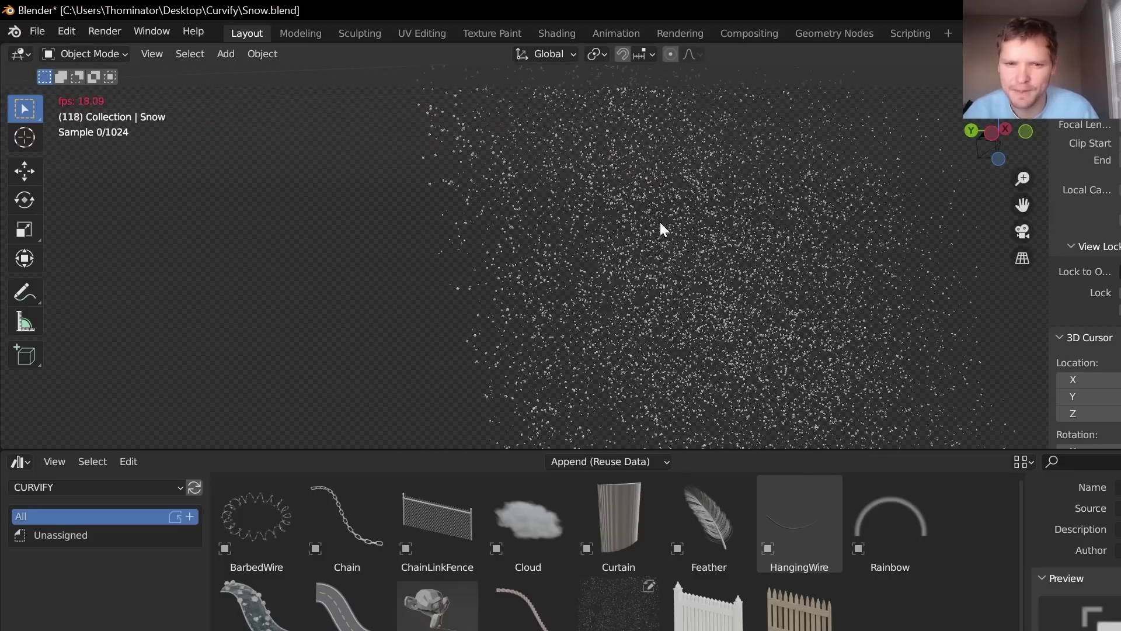
pyautogui.press('space')
pyautogui.scroll(-2, 1009, 331)
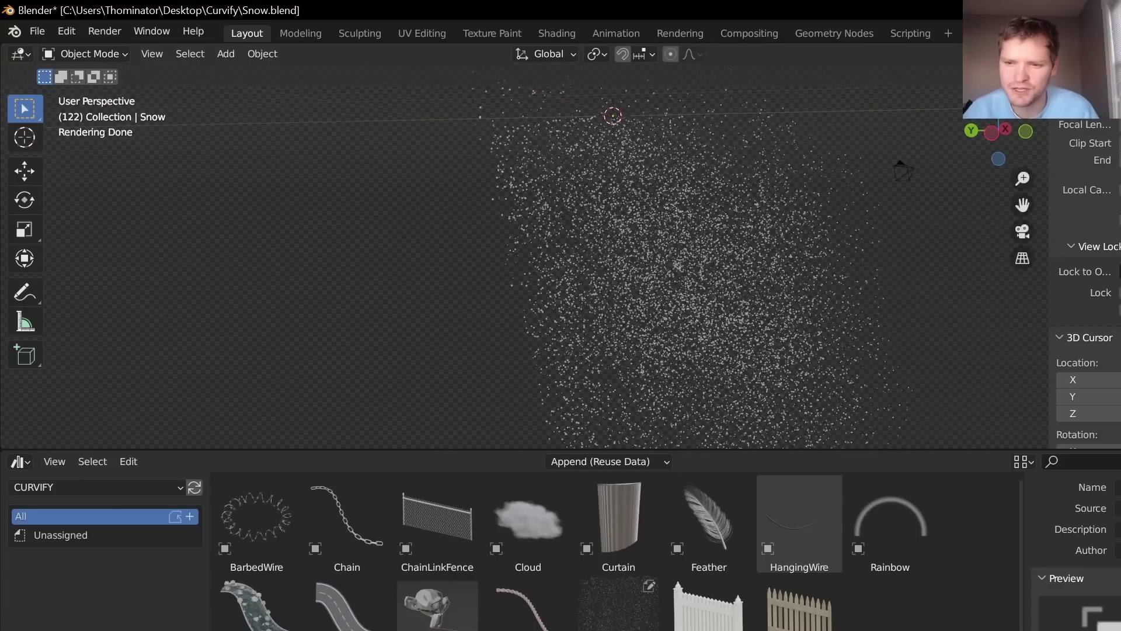
# - Step the paused snow animation back frame by frame to frame 103
pyautogui.press('Left')
pyautogui.press('Left')
pyautogui.press('Left')
pyautogui.press('Left')
pyautogui.press('Left')
pyautogui.press('Left')
pyautogui.press('Left')
pyautogui.press('Left')
pyautogui.press('Left')
pyautogui.press('Left')
pyautogui.press('Left')
pyautogui.press('Left')
pyautogui.press('Left')
pyautogui.press('Left')
pyautogui.press('Left')
pyautogui.press('Left')
pyautogui.press('Left')
pyautogui.press('Left')
pyautogui.press('Left')
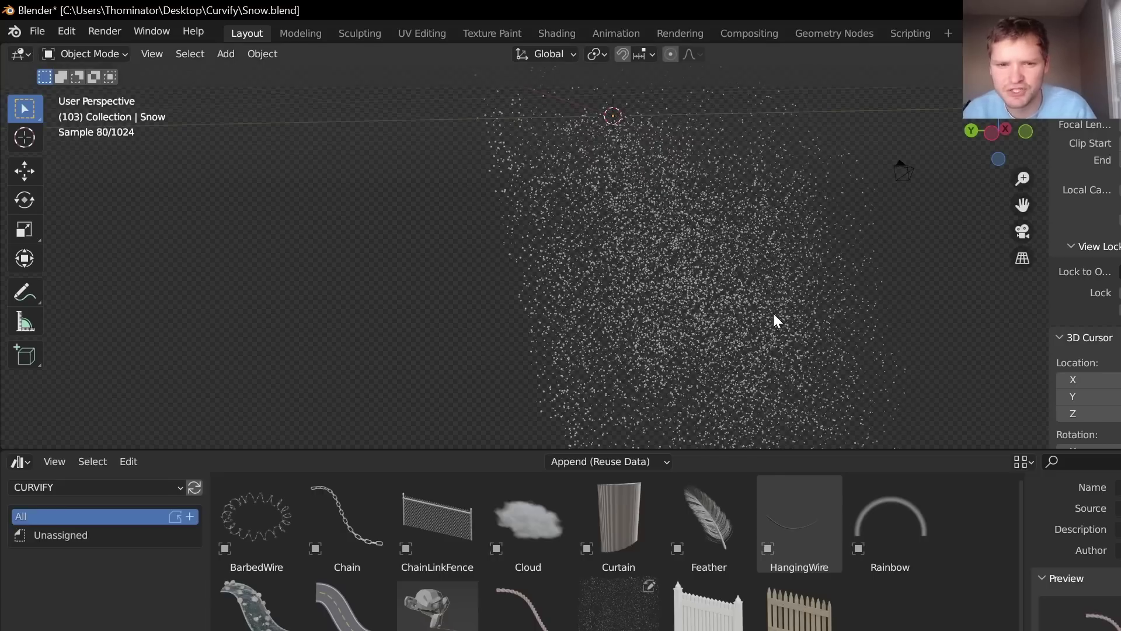
# - Play the snowfall in short stretches to check its slant, and undo the last playback advance to return to frame 134
pyautogui.press('space')
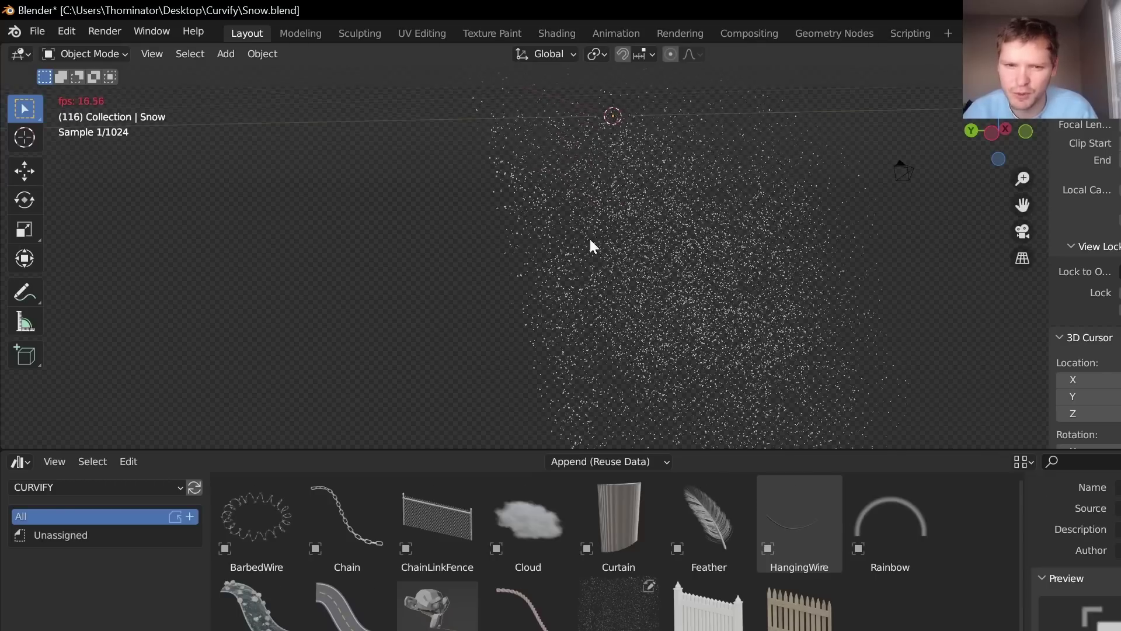
pyautogui.press('space')
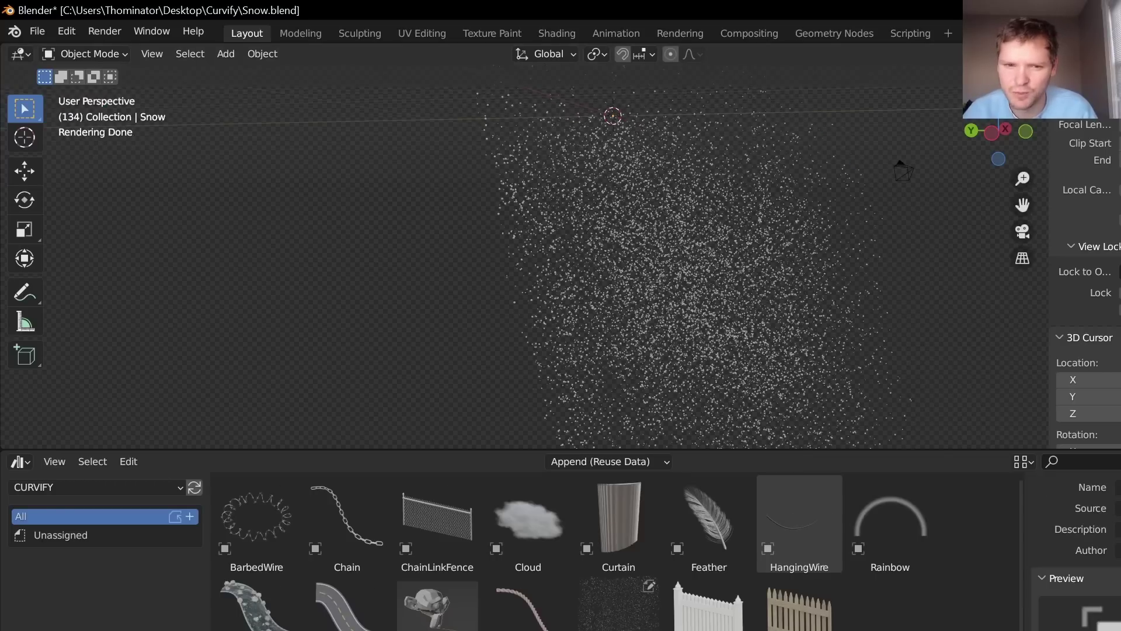
pyautogui.press('space')
pyautogui.press('space')
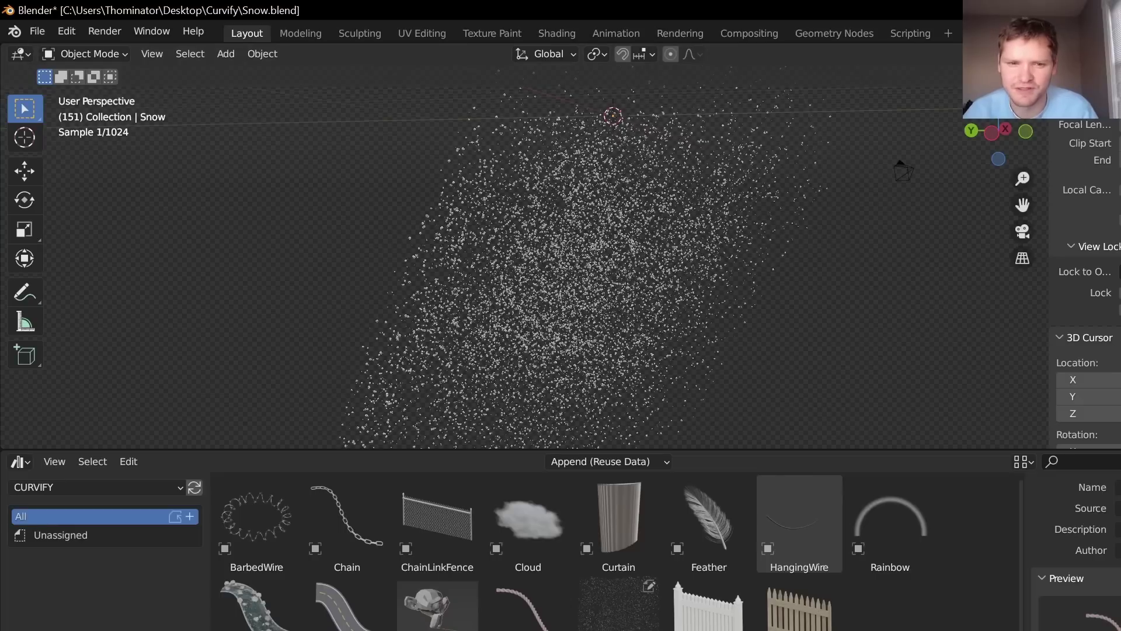
pyautogui.hotkey('ctrl', 'z')
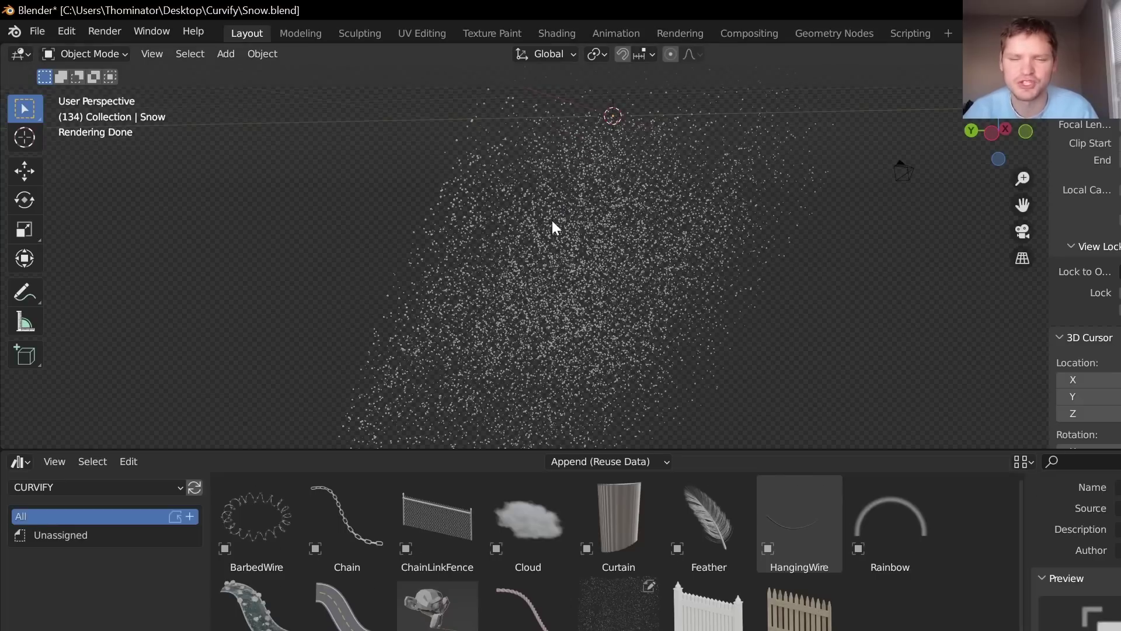